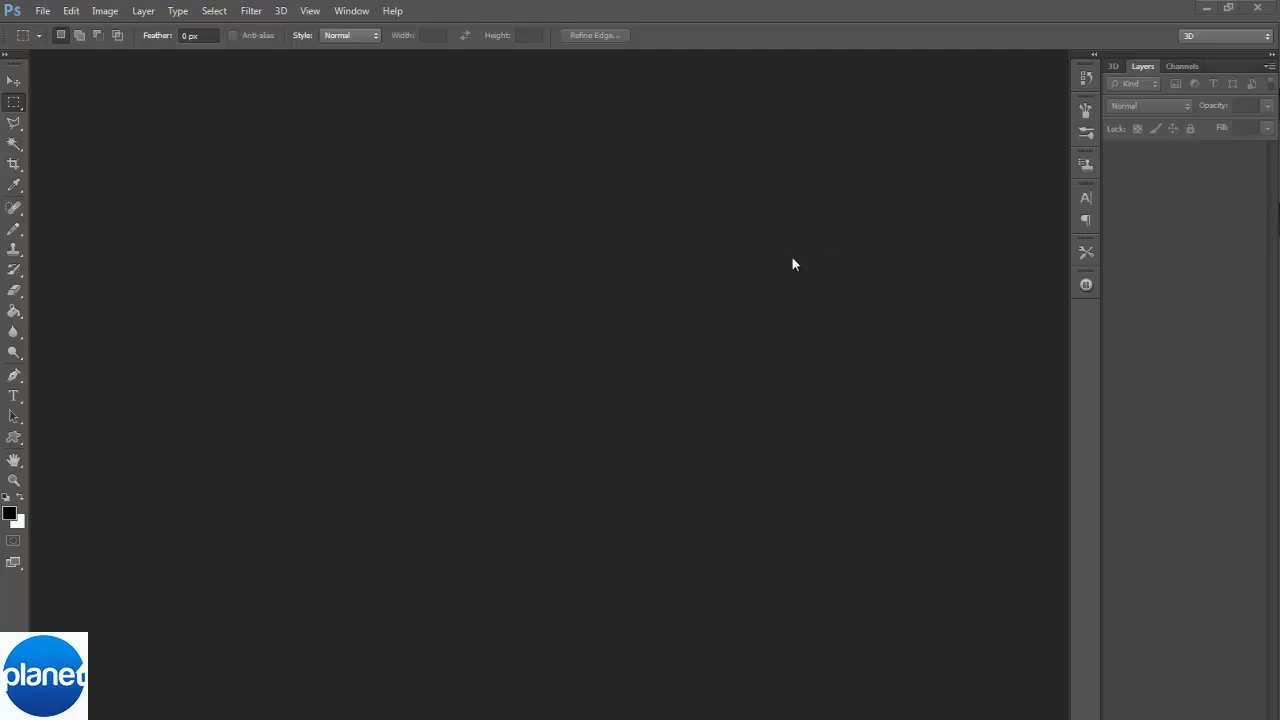
Step: Create a new 1024 × 900 pixel document at 72 pixels/inch in 16-bit RGB Color with a white background
left_click(43, 12)
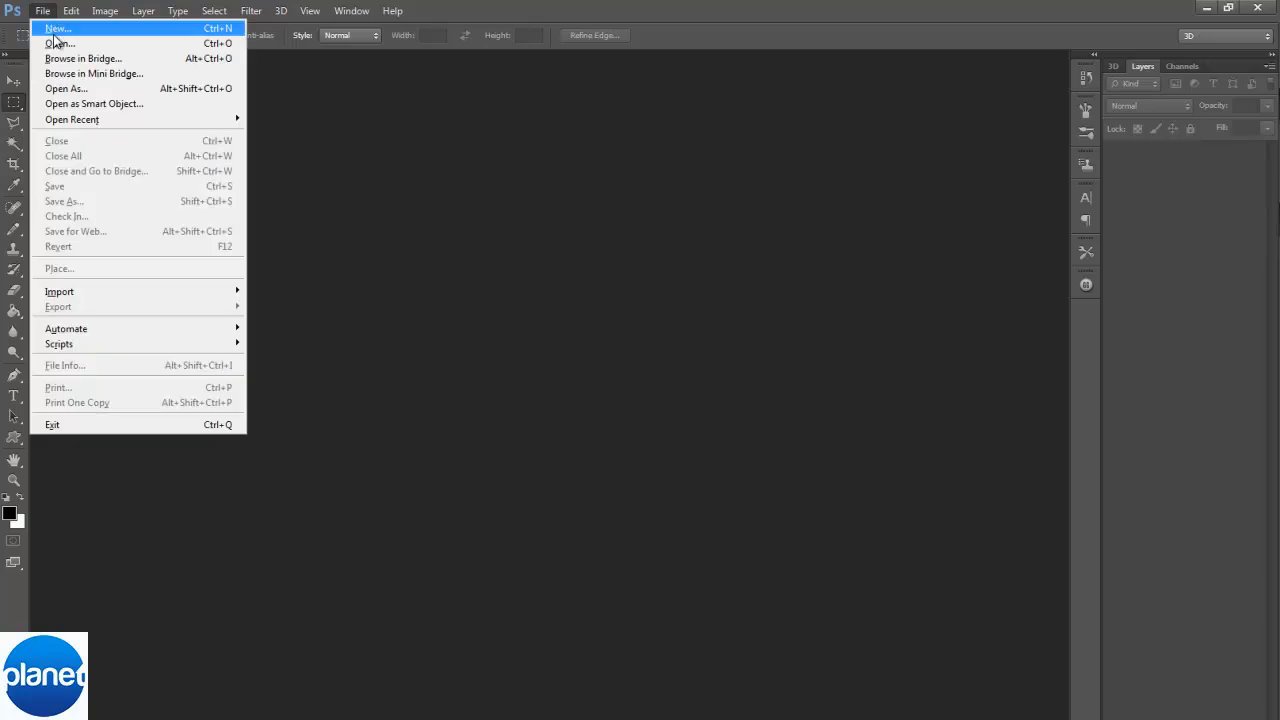
left_click(54, 29)
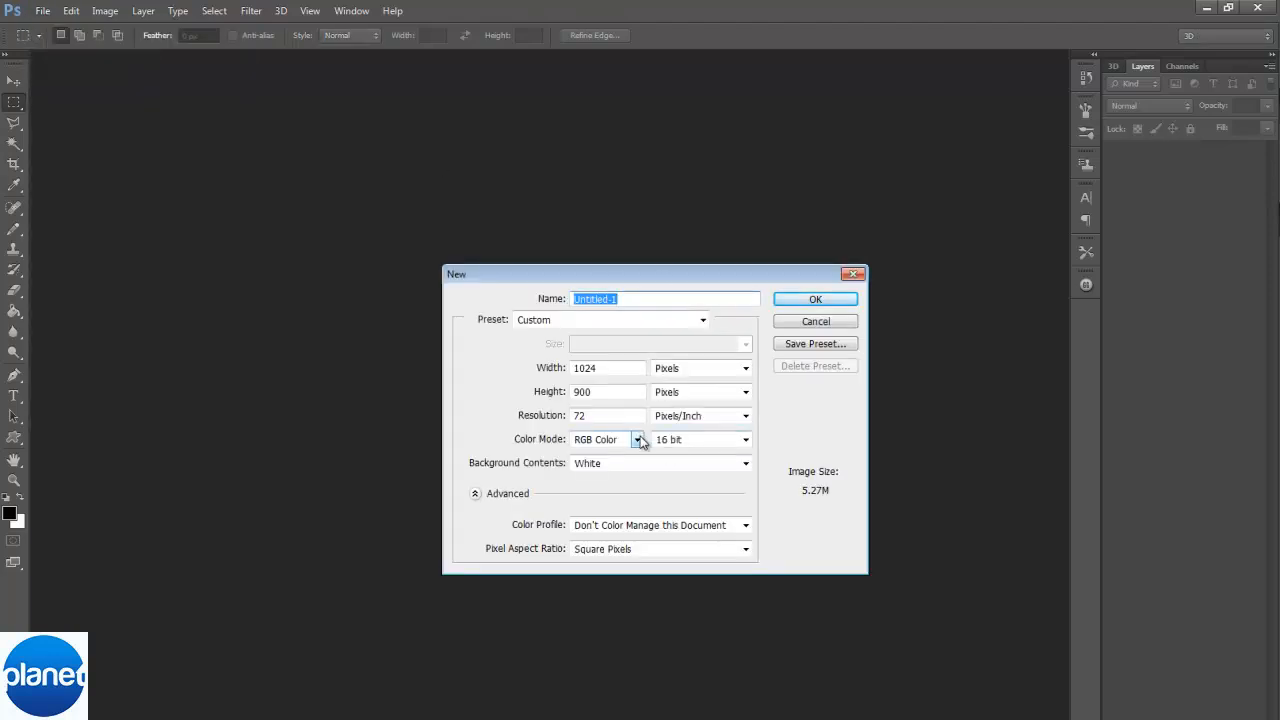
left_click(614, 372)
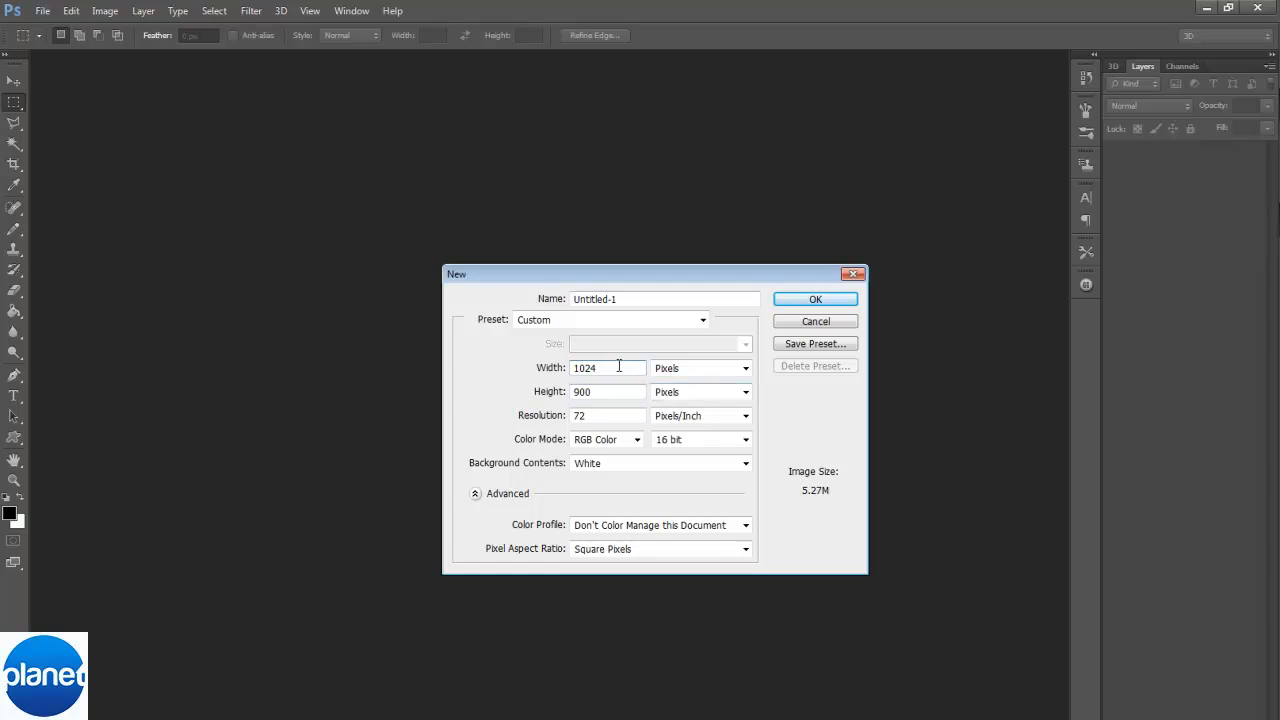
left_click_drag(619, 368, 367, 322)
left_click_drag(608, 392, 562, 394)
left_click(855, 298)
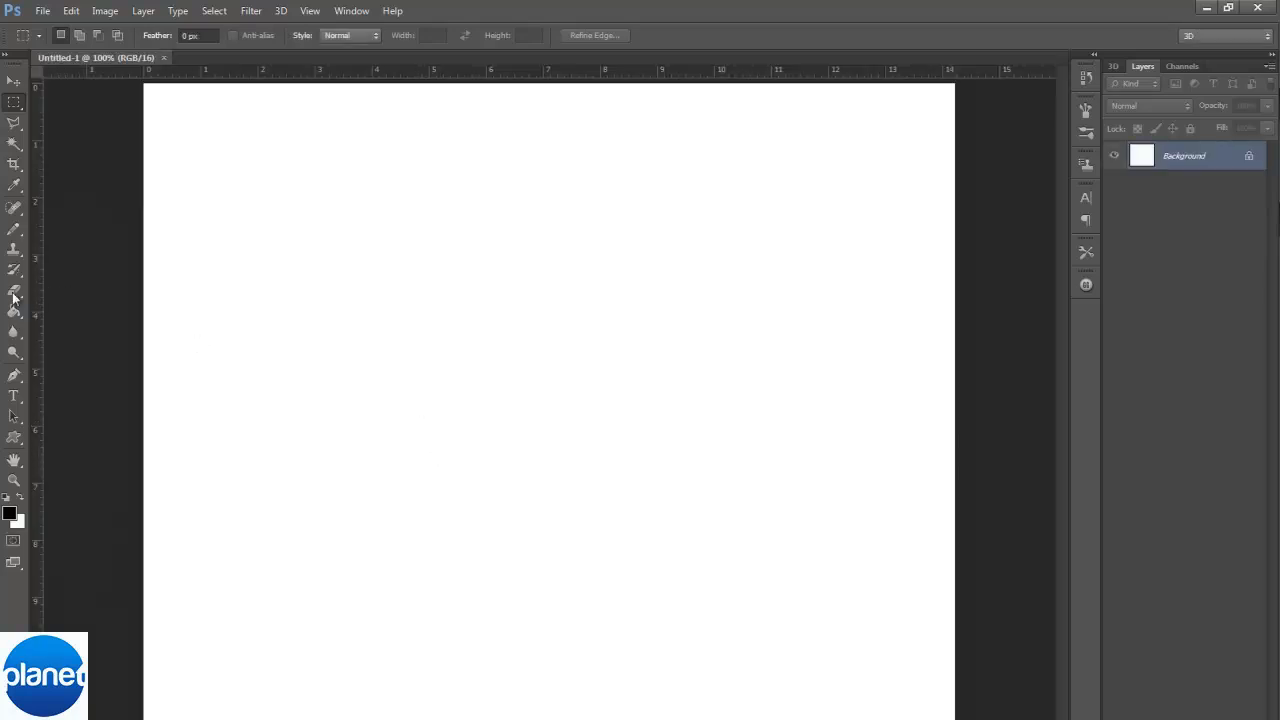
Step: Fill the background with a very light grey using the Paint Bucket and add a new empty layer above it
left_click(21, 499)
left_click(10, 512)
left_click_drag(726, 303, 697, 306)
left_click(1062, 295)
left_click(14, 311)
left_click(445, 350)
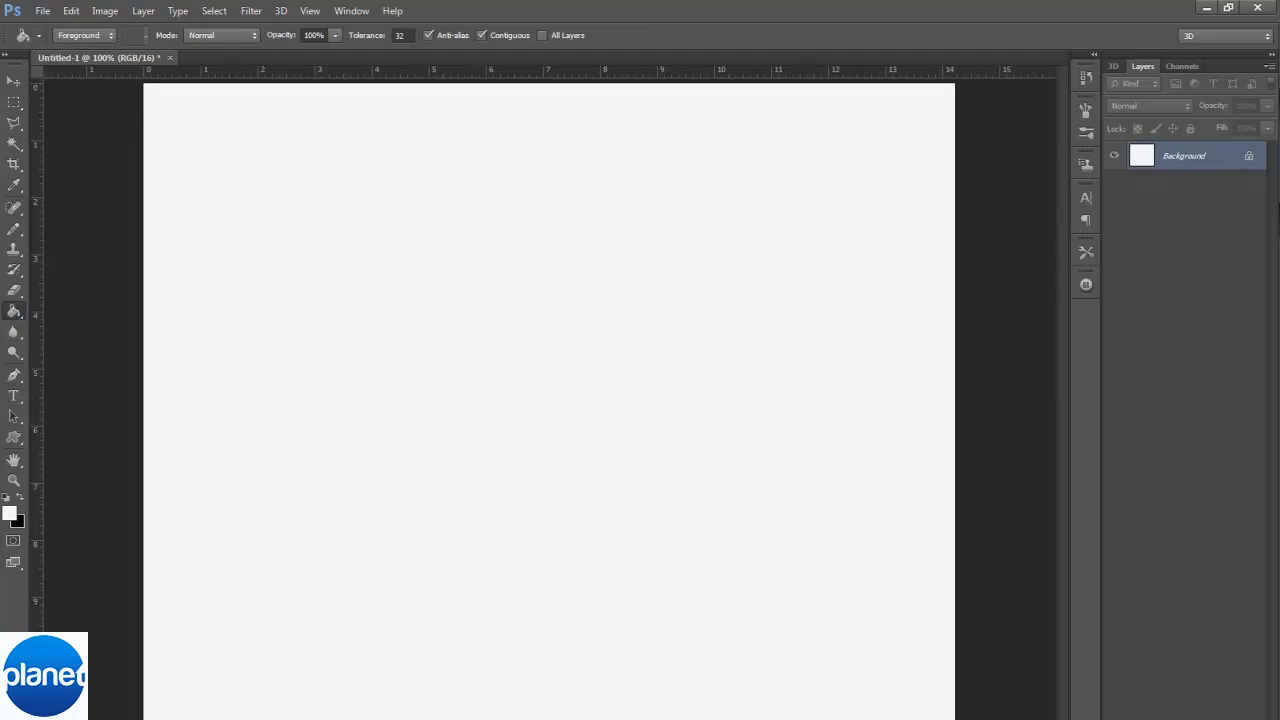
key("ctrl+shift+alt+n")
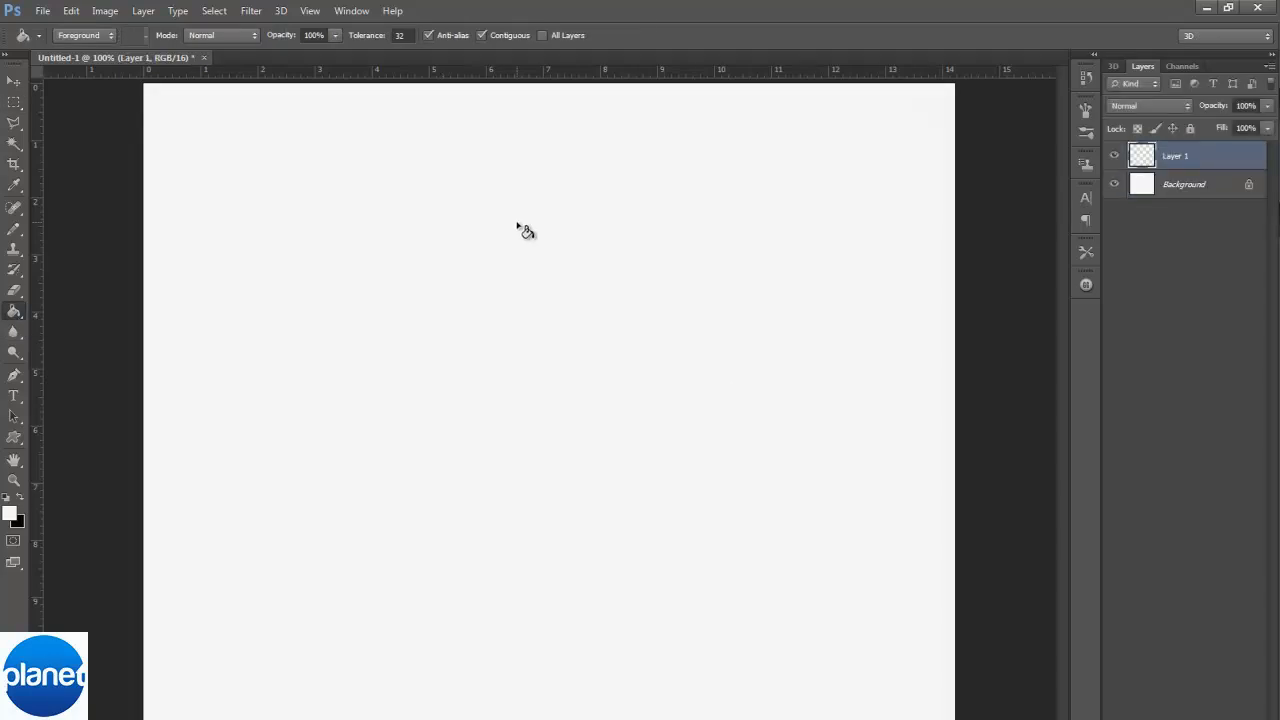
left_click(14, 101)
left_click_drag(205, 125, 845, 719)
key("ctrl+d")
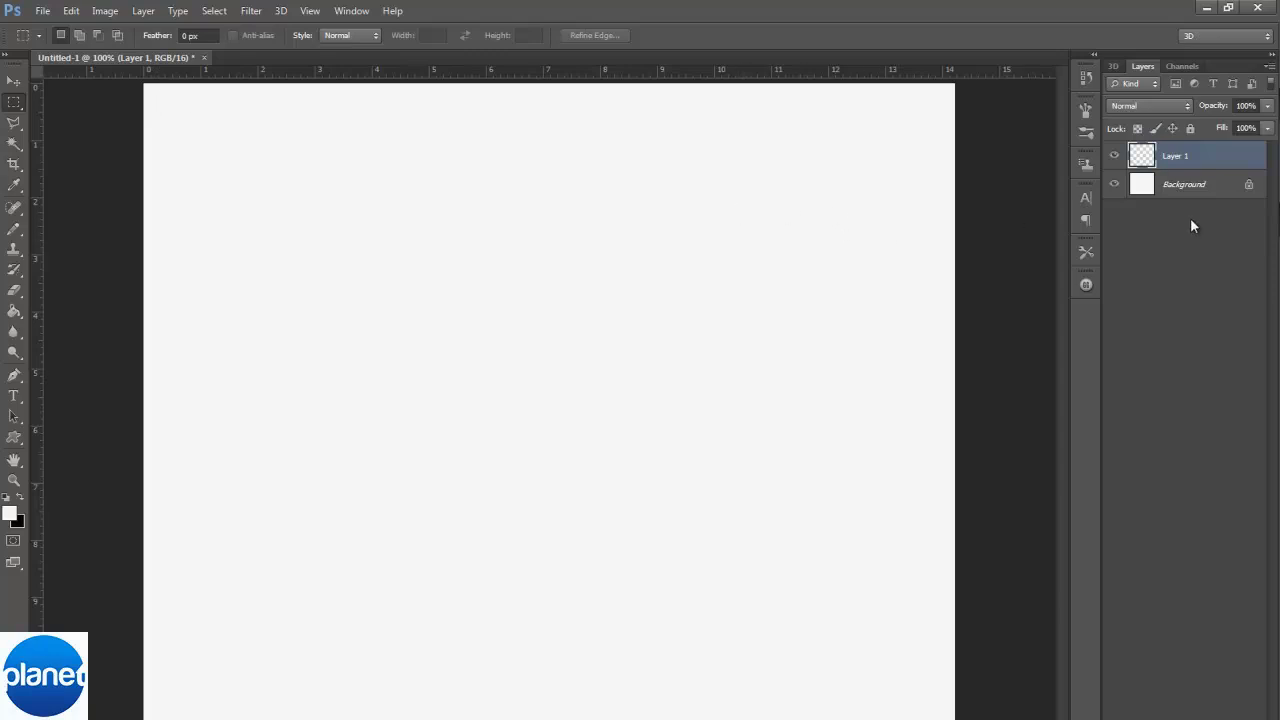
Step: Generate GuideGuide margin guides at 20 px from the document's top, bottom, left and right edges
left_click(1086, 288)
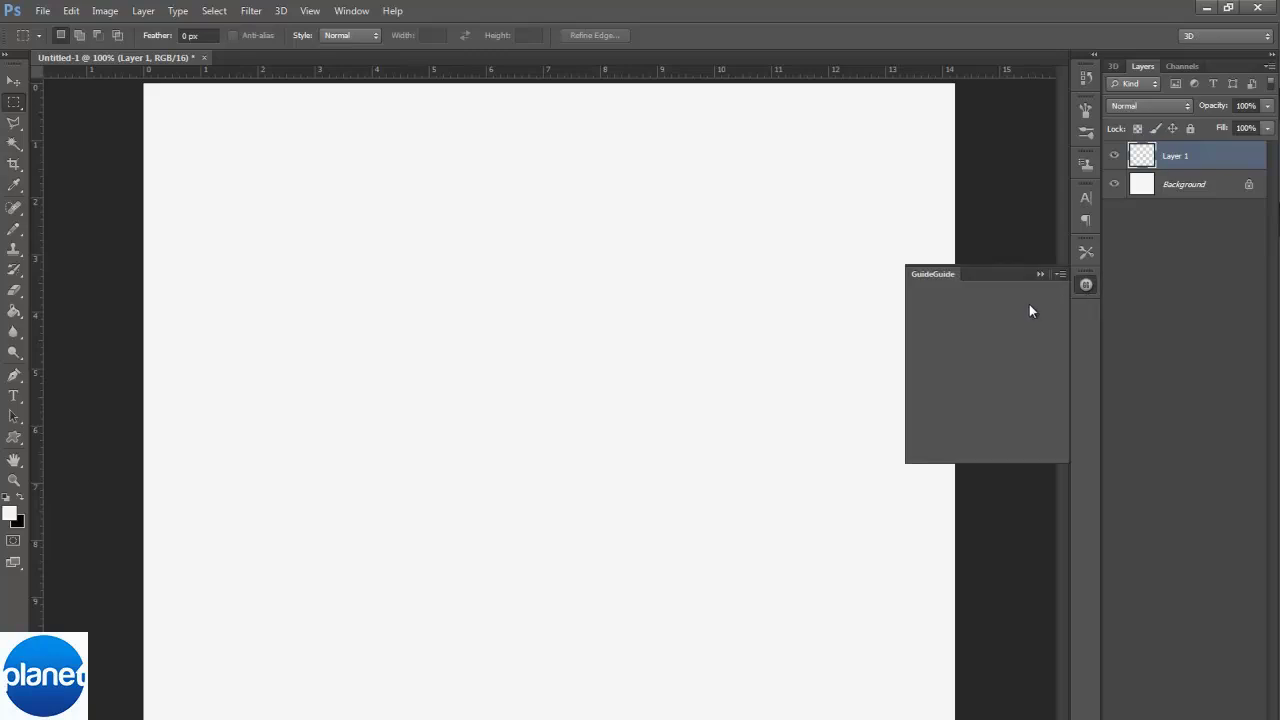
left_click(968, 322)
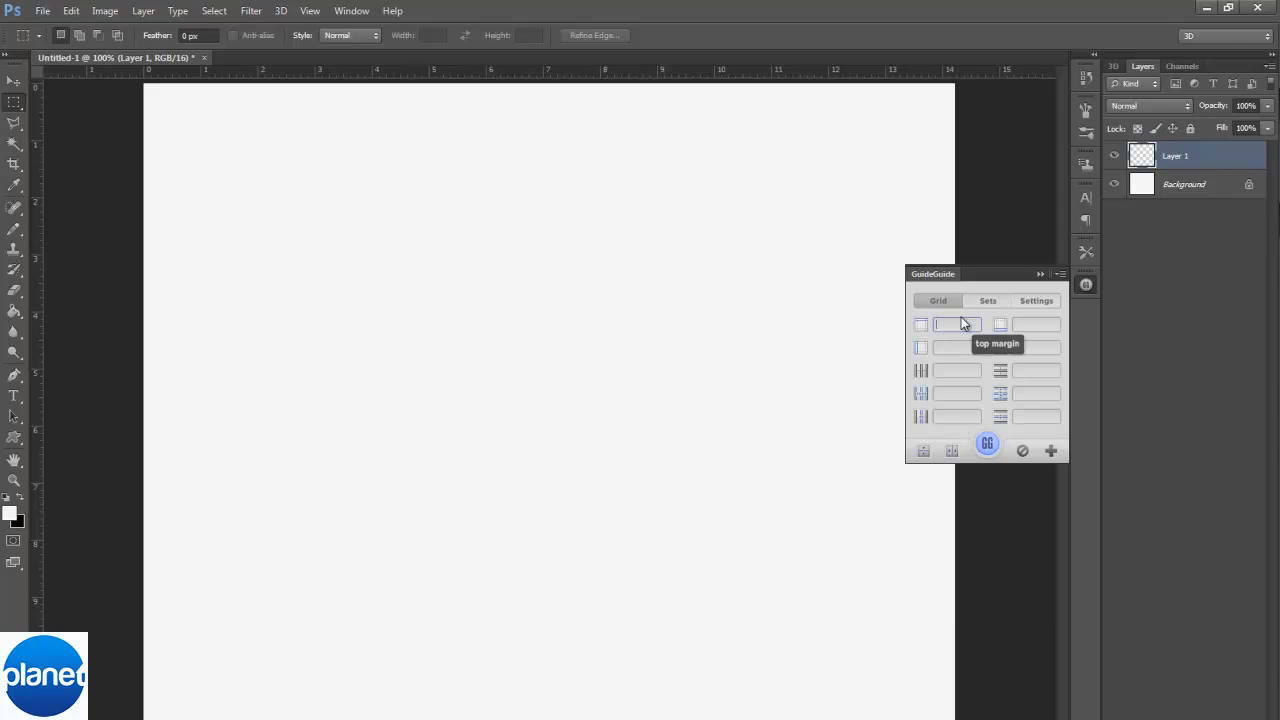
type("20")
key("Tab")
type("20")
key("Tab")
type("20")
key("Tab")
left_click(988, 445)
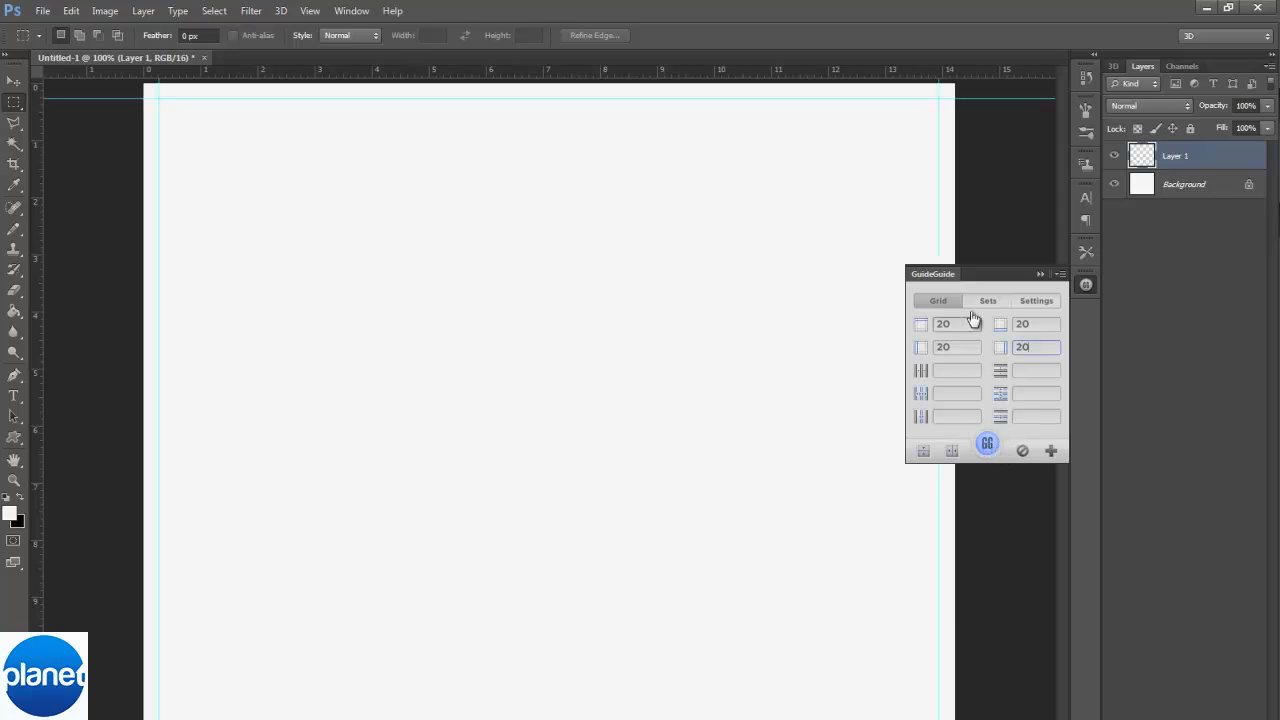
left_click(1040, 274)
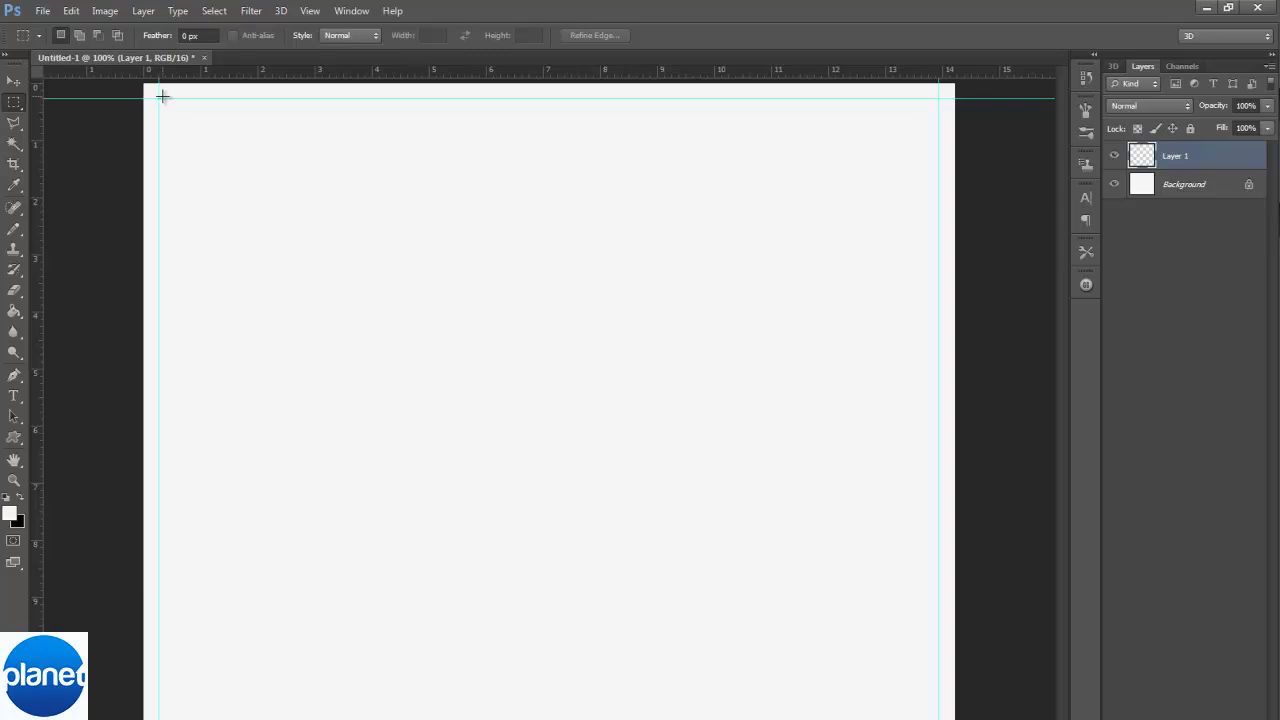
Step: Select the area inside the margin guides, fill it with light grey eeeeee on the new layer, and deselect
left_click_drag(163, 101, 938, 718)
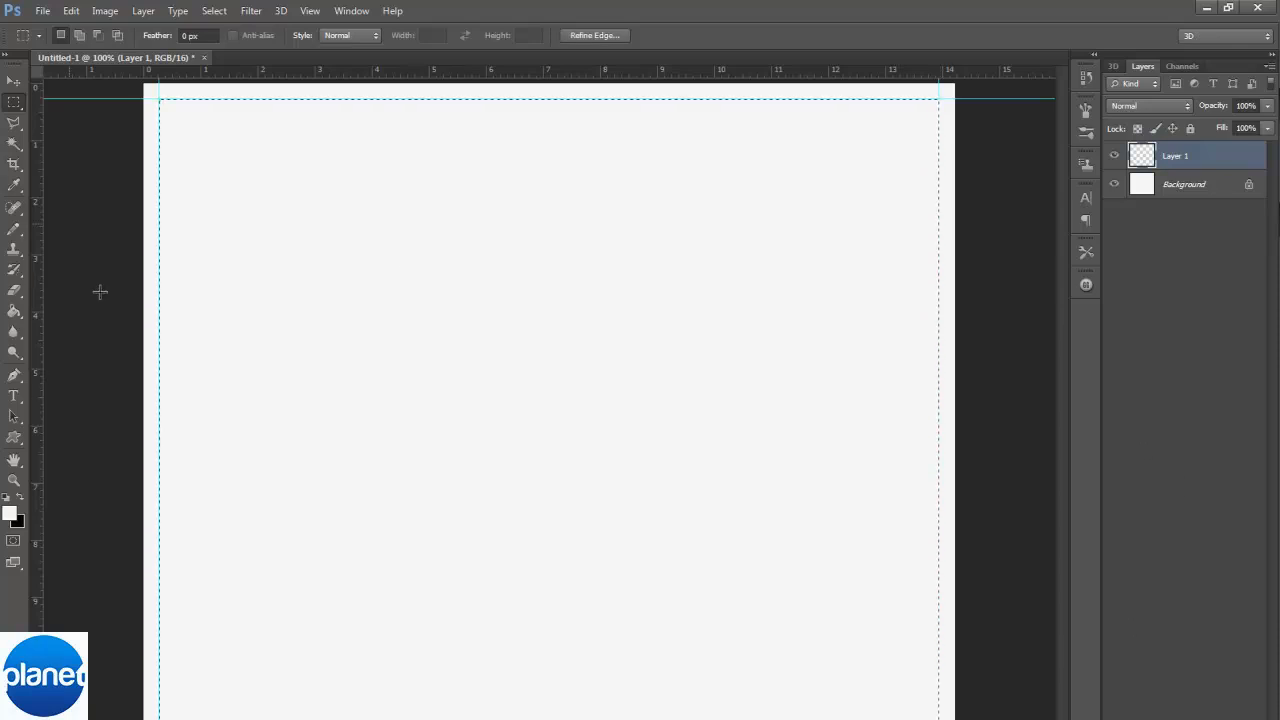
left_click(16, 312)
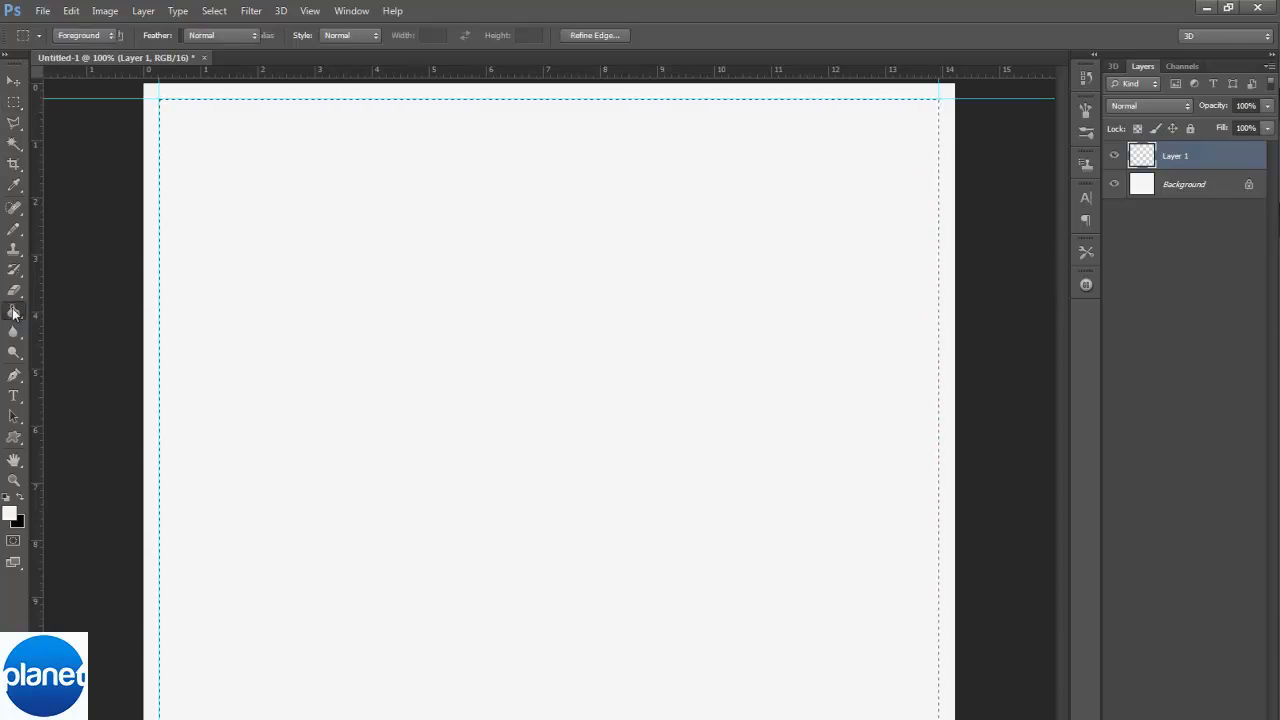
left_click(10, 513)
left_click(717, 313)
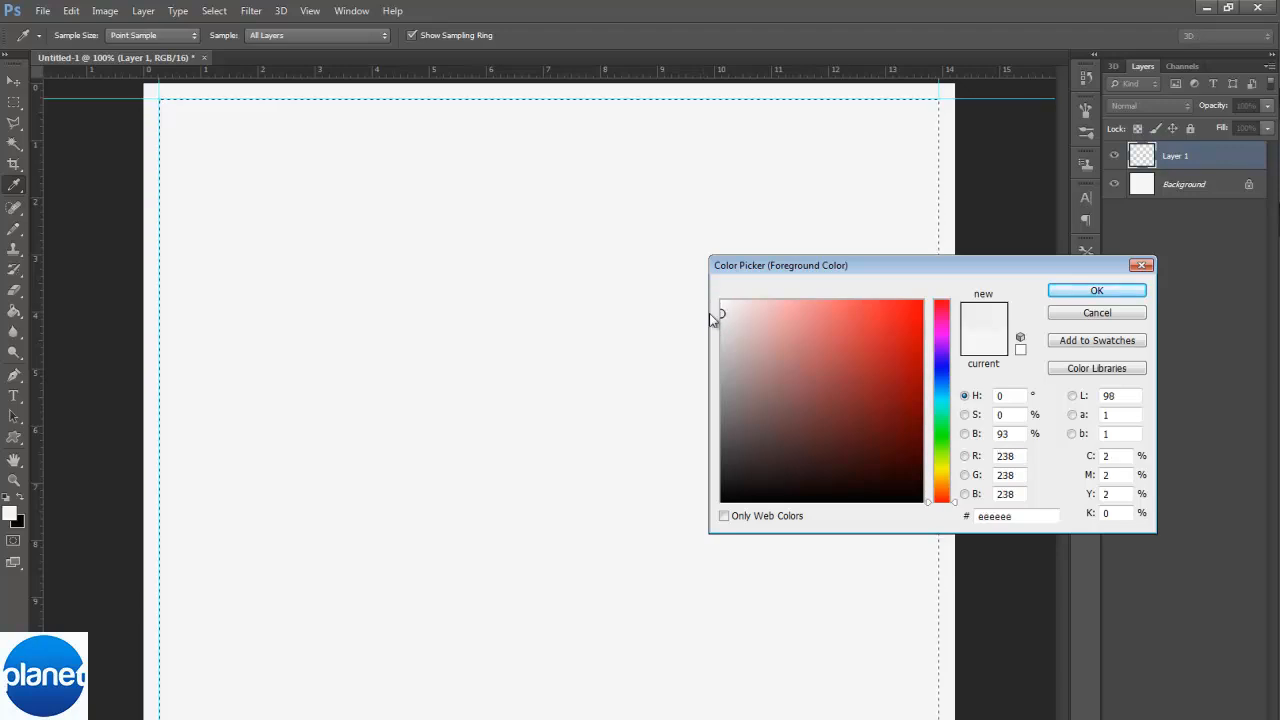
left_click(1062, 290)
left_click(748, 195)
key("ctrl+d")
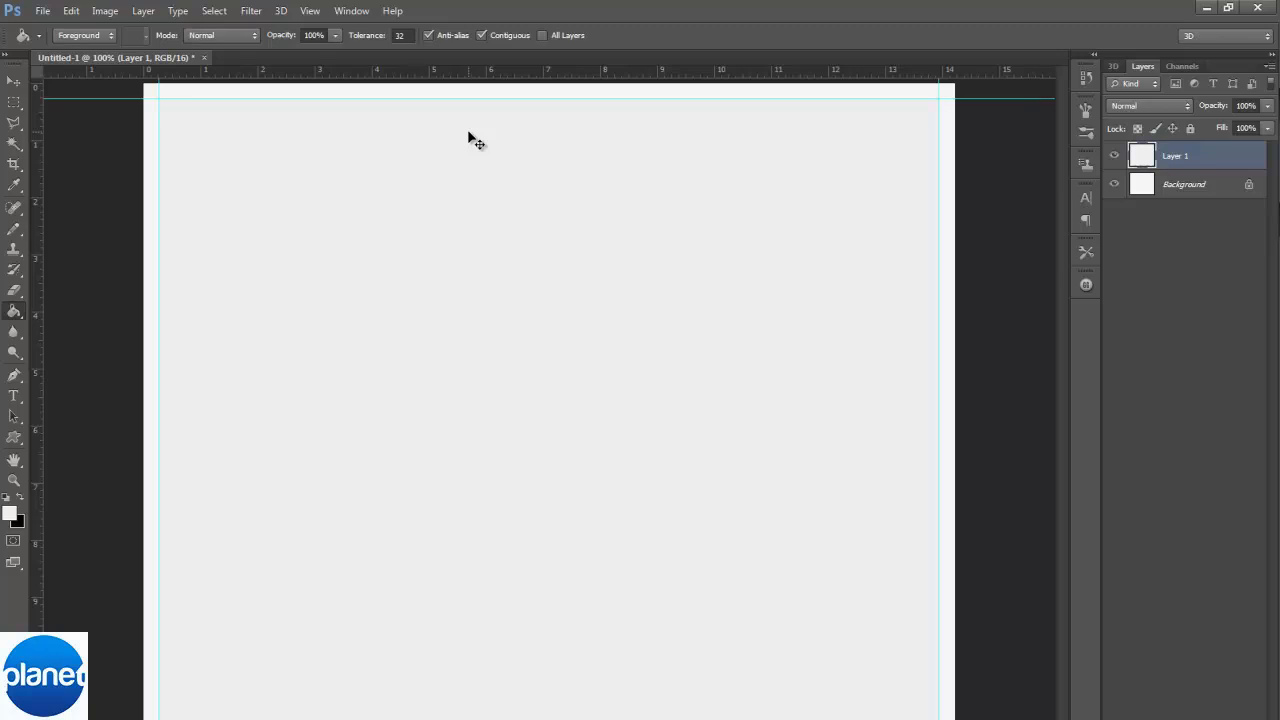
Step: Hide the margin guides
key("ctrl+semicolon")
key("ctrl+semicolon")
key("ctrl+semicolon")
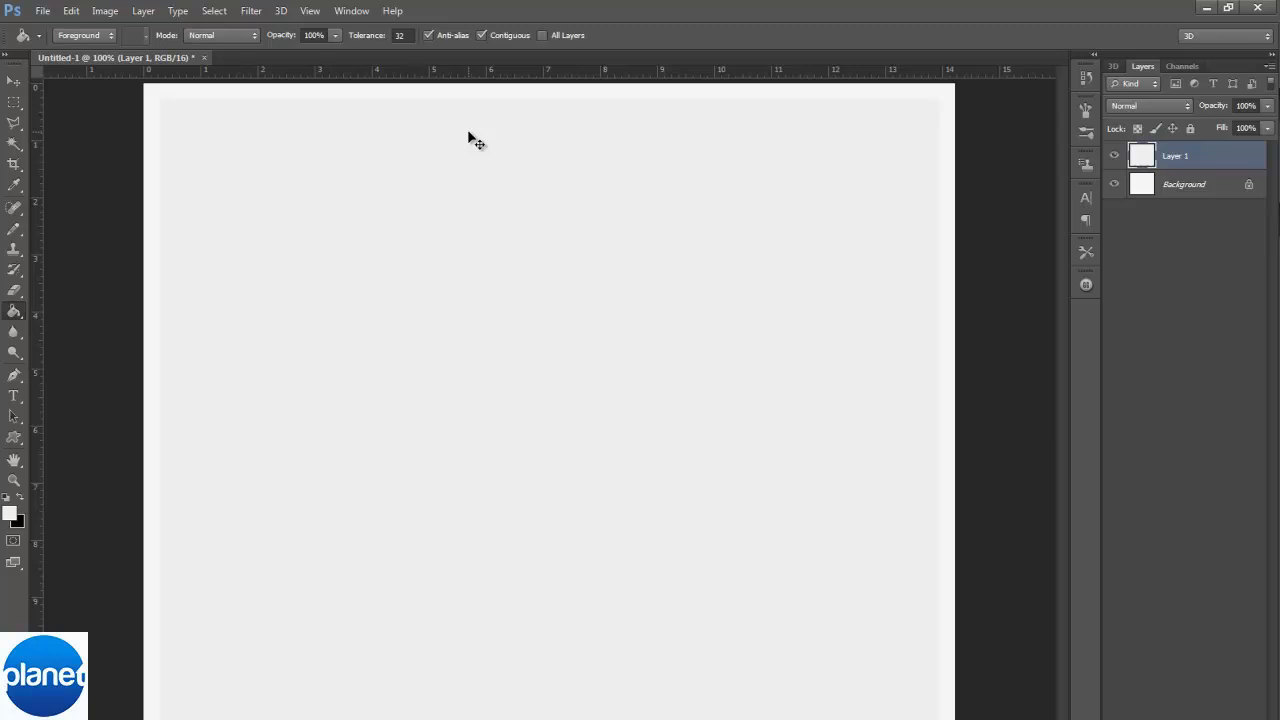
key("ctrl+semicolon")
key("ctrl+semicolon")
Step: Load the grey rectangle on Layer 1 as a selection
left_click(251, 11)
key("Escape")
left_click(214, 11)
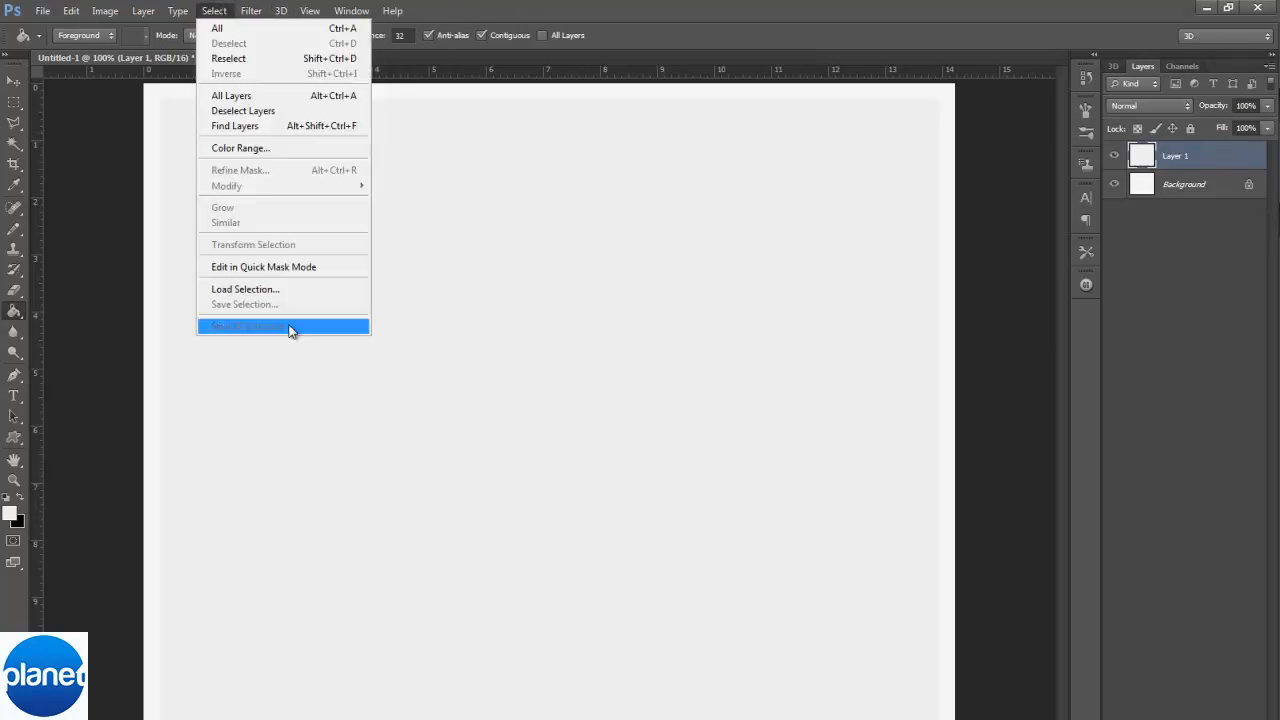
left_click(280, 289)
left_click(740, 287)
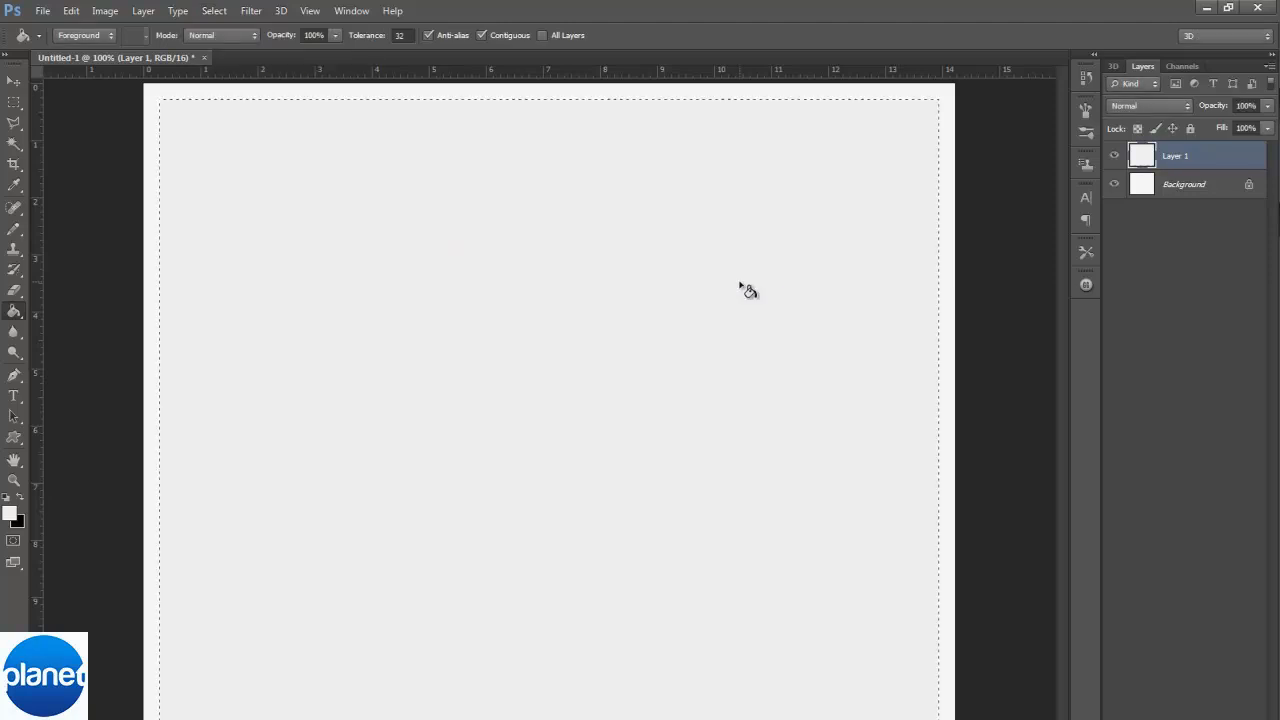
Step: Shrink the selection upward to a full-width strip about 8.26% of its height and add a new layer for it
left_click(214, 11)
left_click(322, 246)
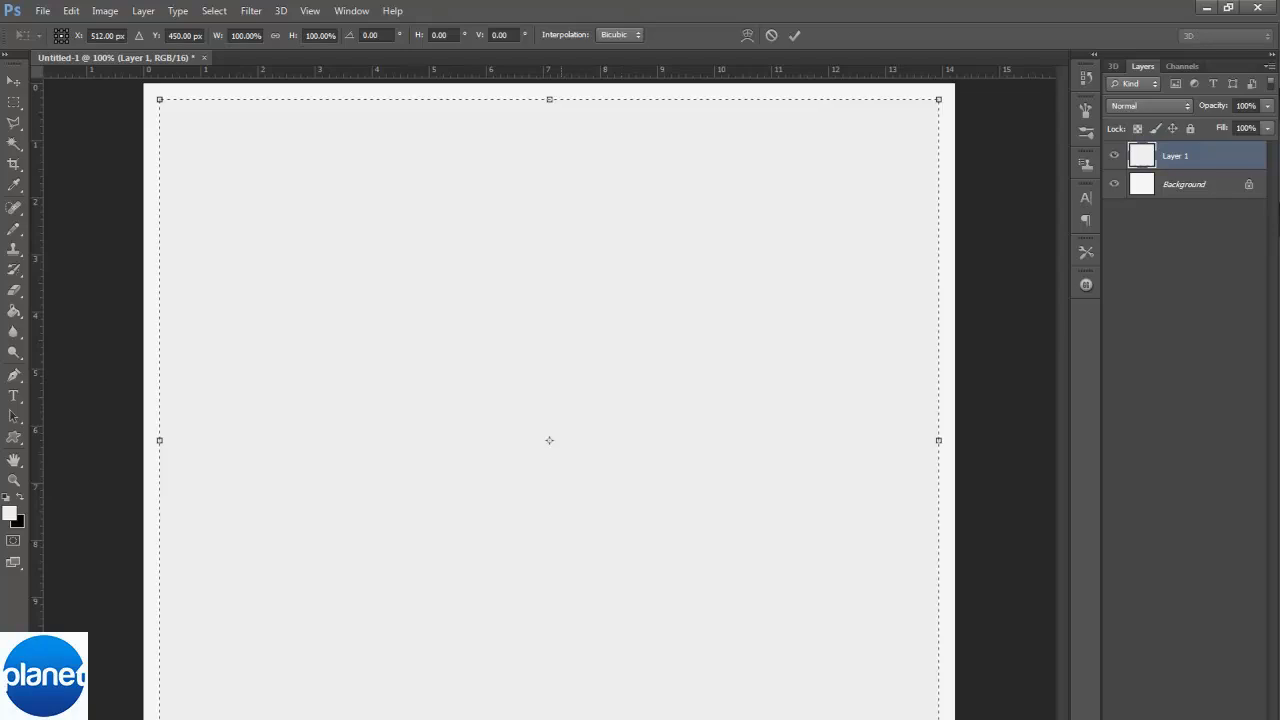
left_click_drag(549, 715, 588, 146)
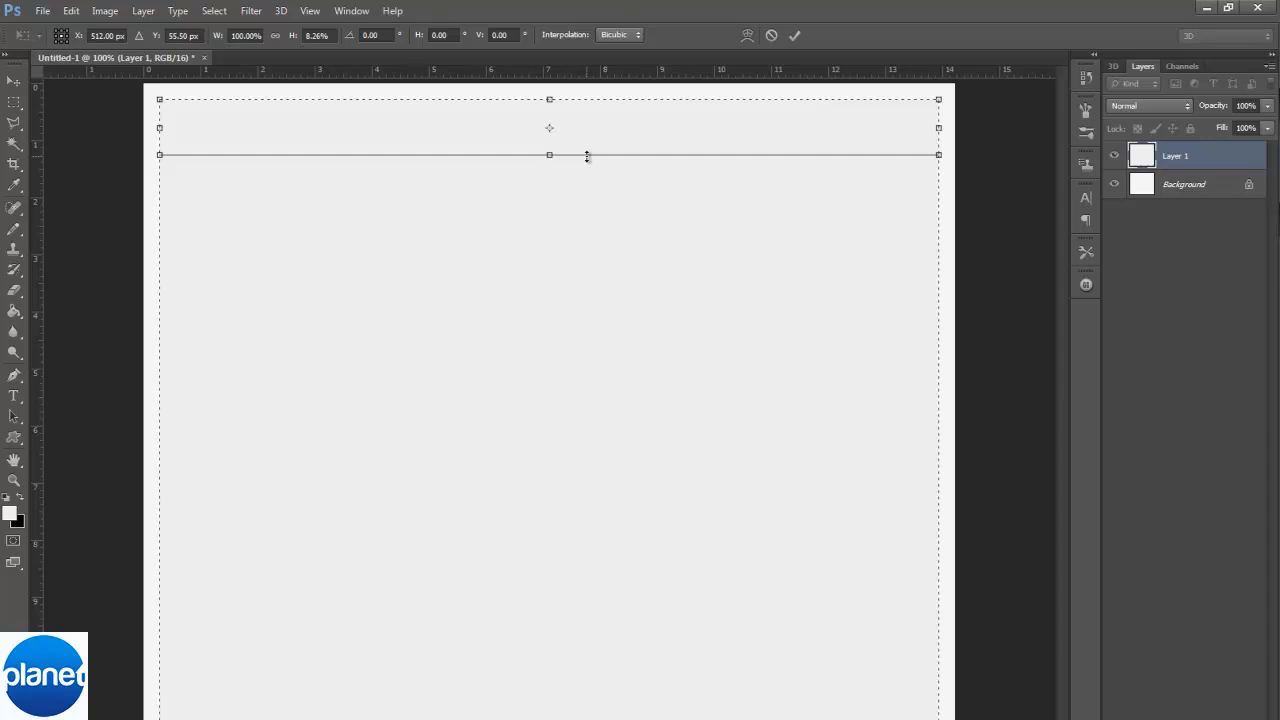
key("Return")
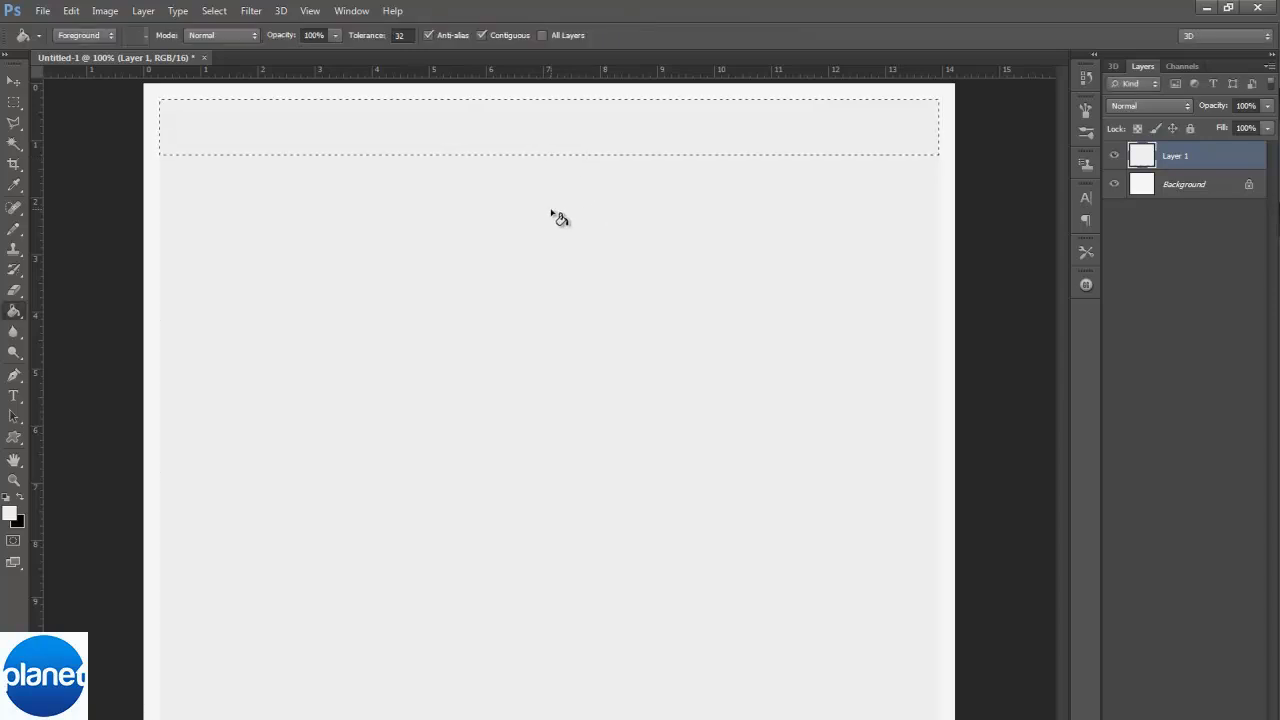
key("g")
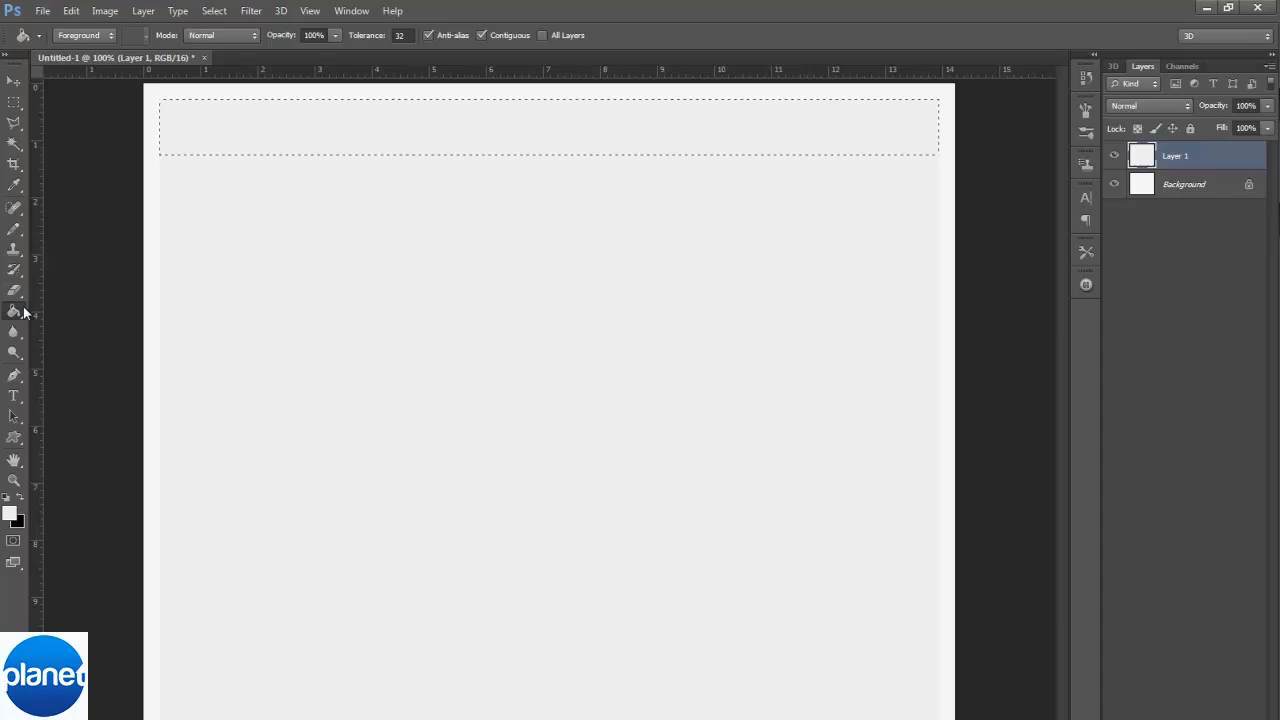
key("ctrl+shift+alt+n")
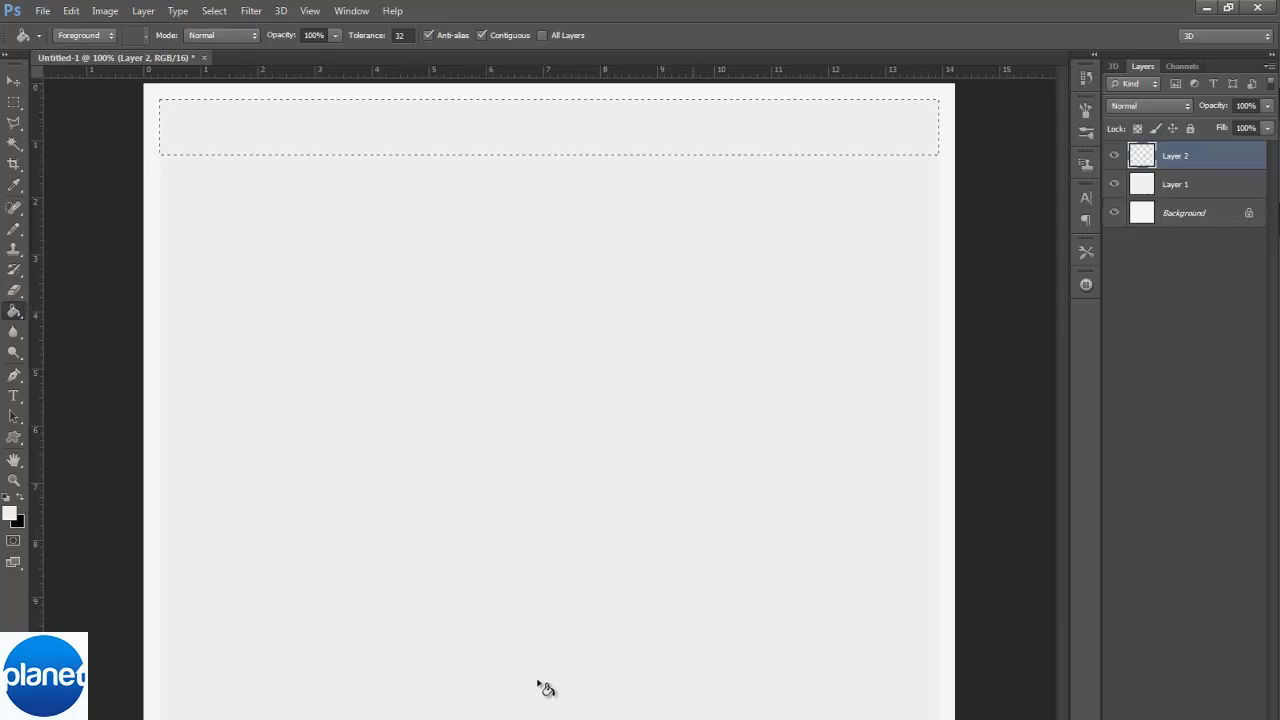
Step: Try filling the header strip selection with pink ff0054, and undo the fill
left_click(12, 514)
mouse_move(886, 337)
left_mouse_down()
mouse_move(975, 297)
mouse_move(940, 314)
left_mouse_up()
left_click(944, 318)
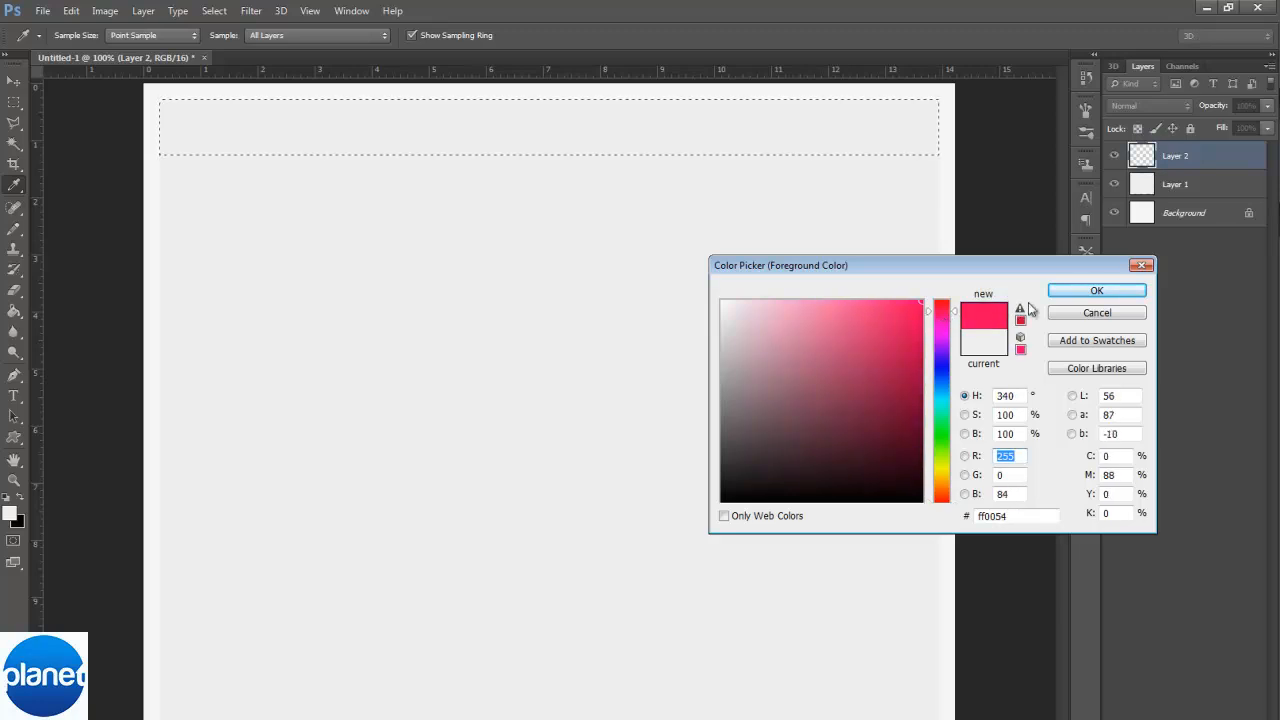
left_click(1076, 288)
left_click(854, 138)
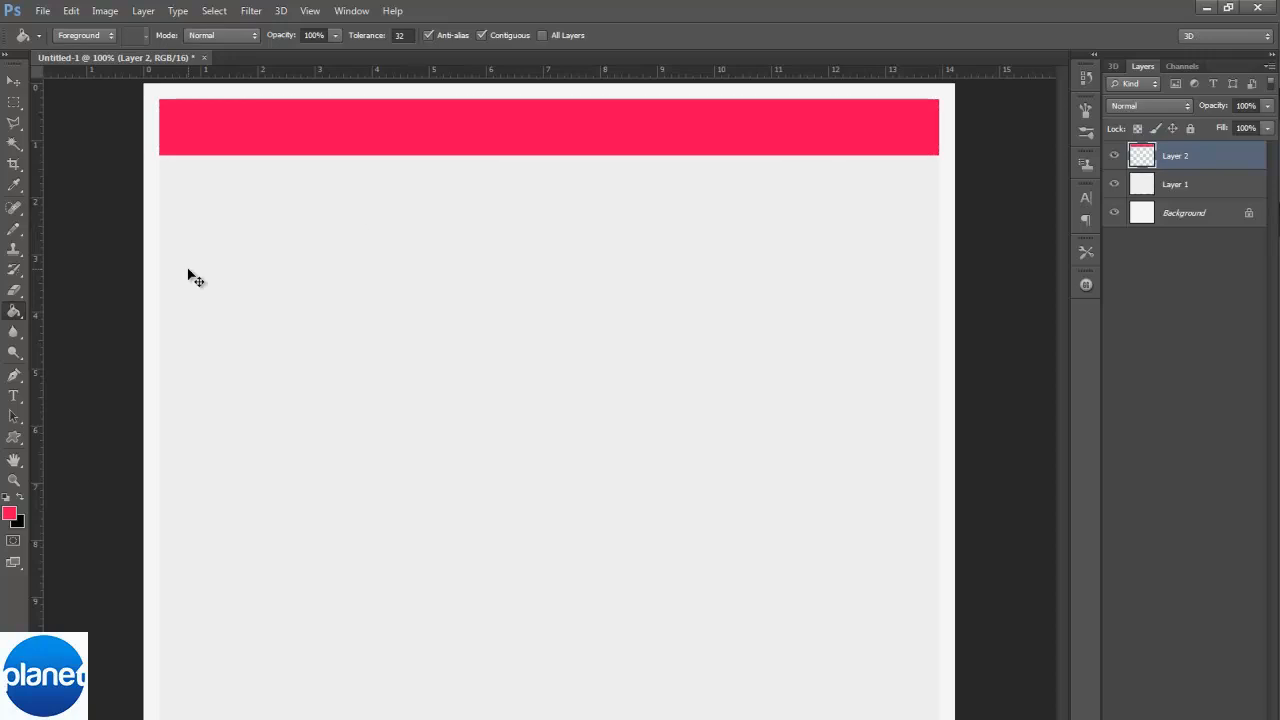
key("ctrl+z")
Step: Shift the foreground color slightly toward magenta and fill the header strip selection with it
left_click(9, 513)
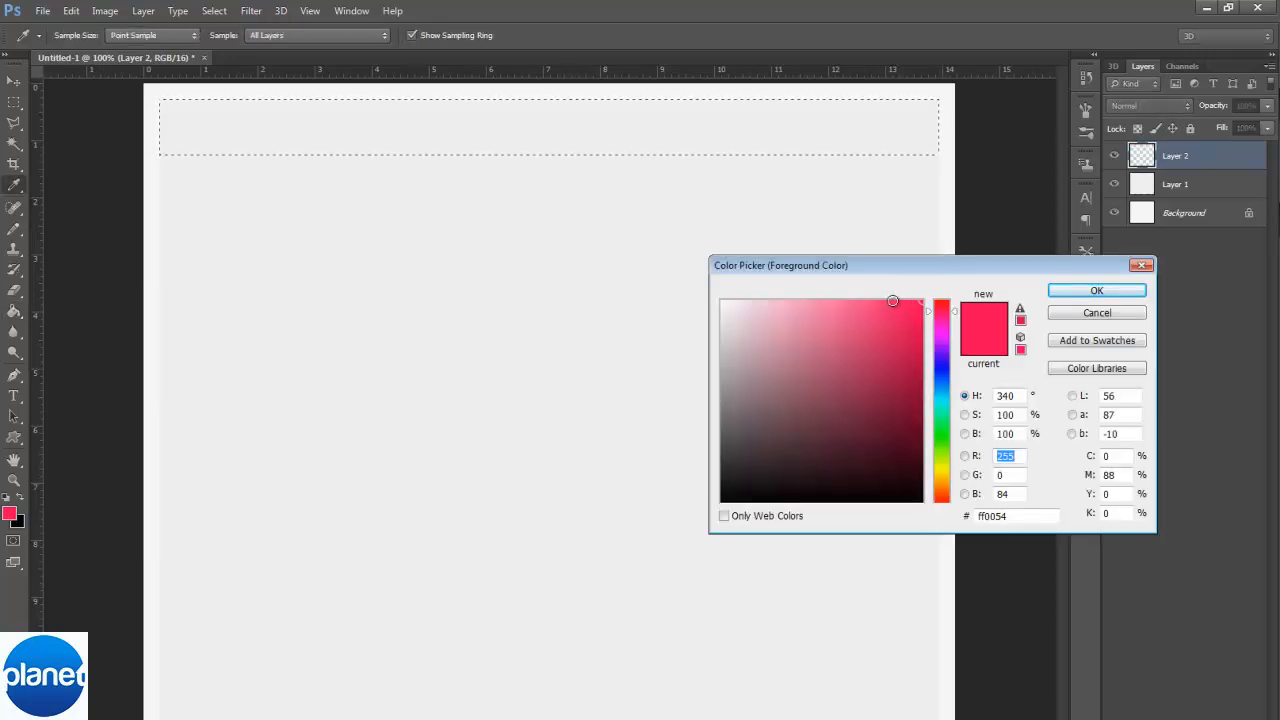
left_click_drag(945, 313, 954, 315)
left_click(1097, 290)
key("g")
left_click(756, 118)
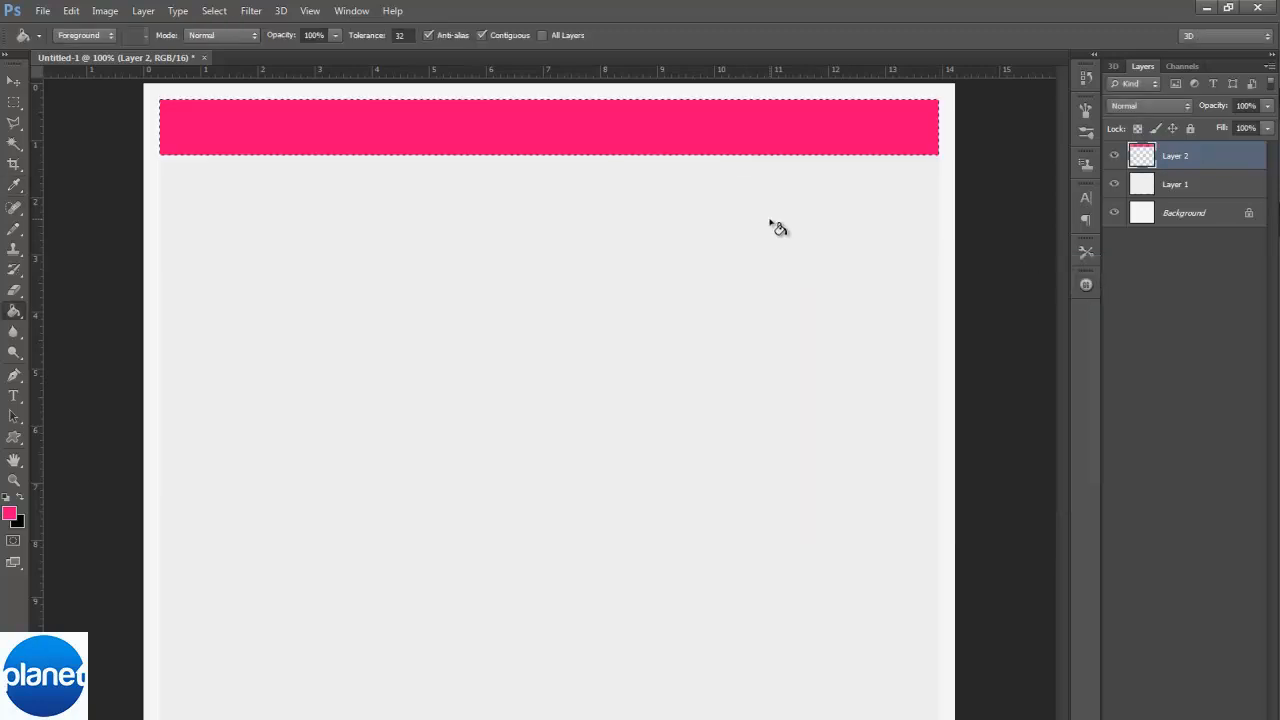
Step: Apply a Gradient Overlay to the pink header strip with the Overlay blend mode and about 36% opacity
double_click(1249, 156)
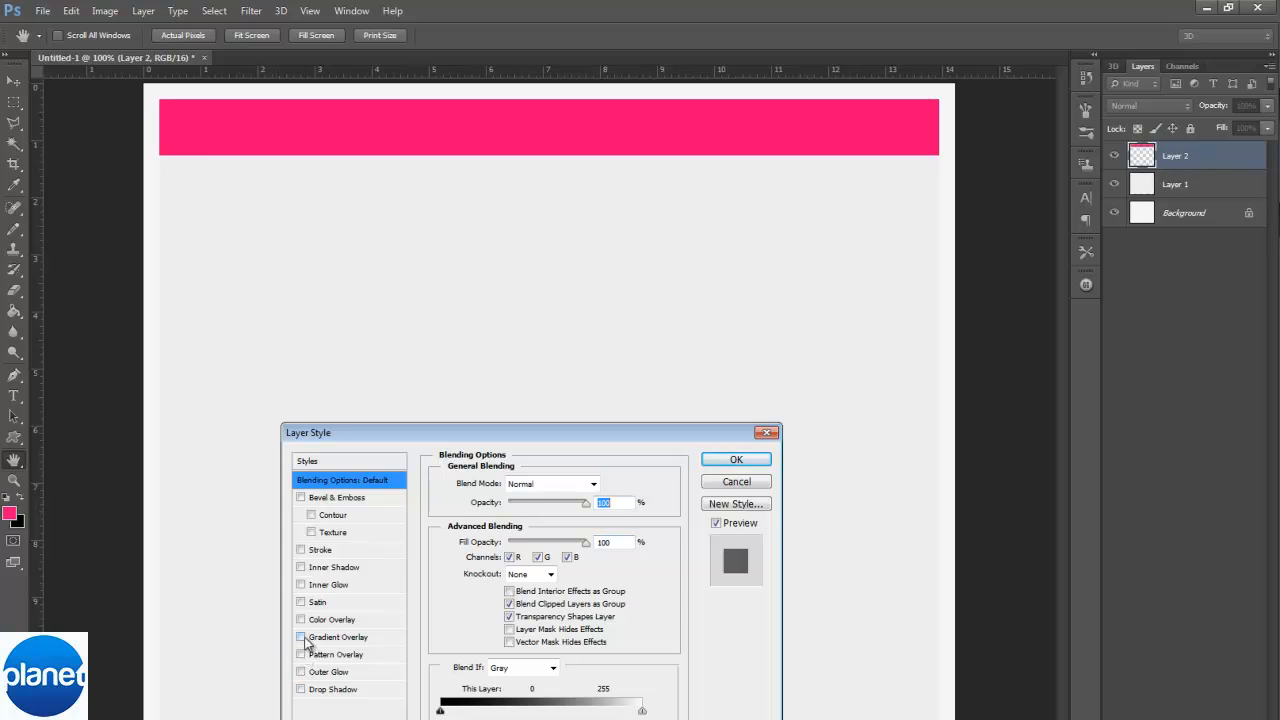
left_click(301, 637)
left_click(361, 640)
left_click(583, 484)
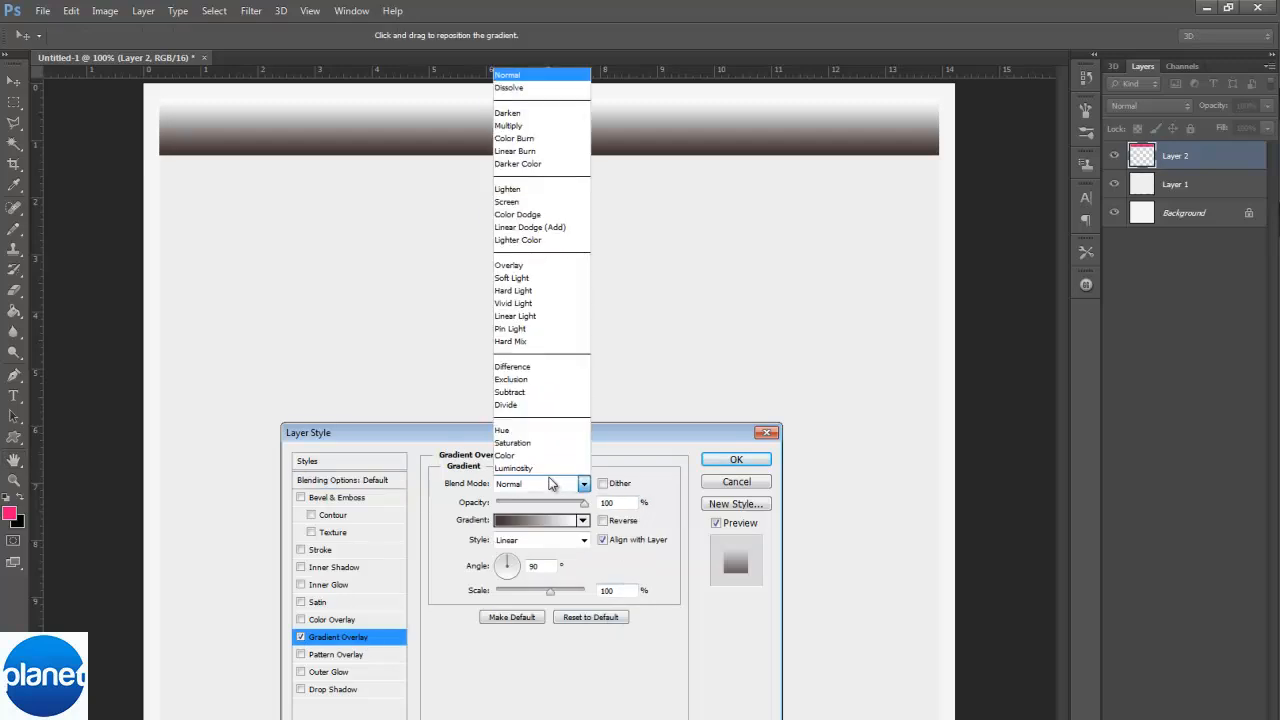
left_click(541, 266)
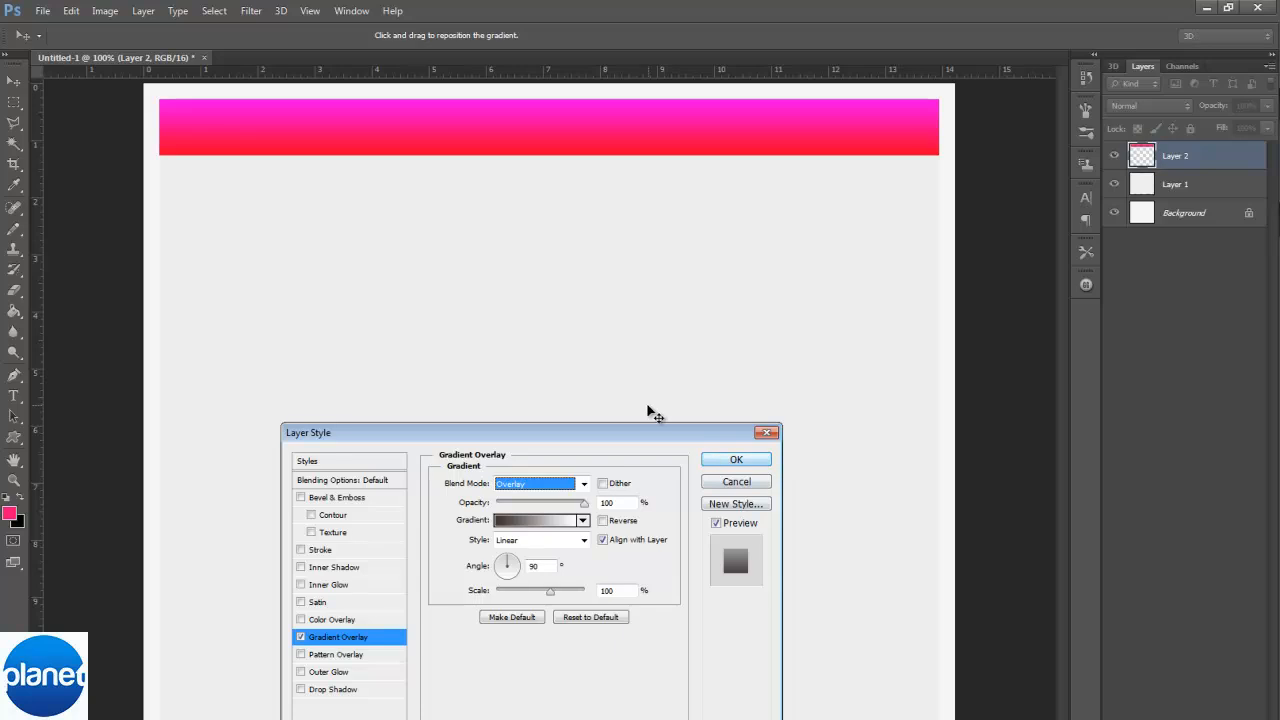
left_click(586, 504)
left_click_drag(587, 507, 556, 511)
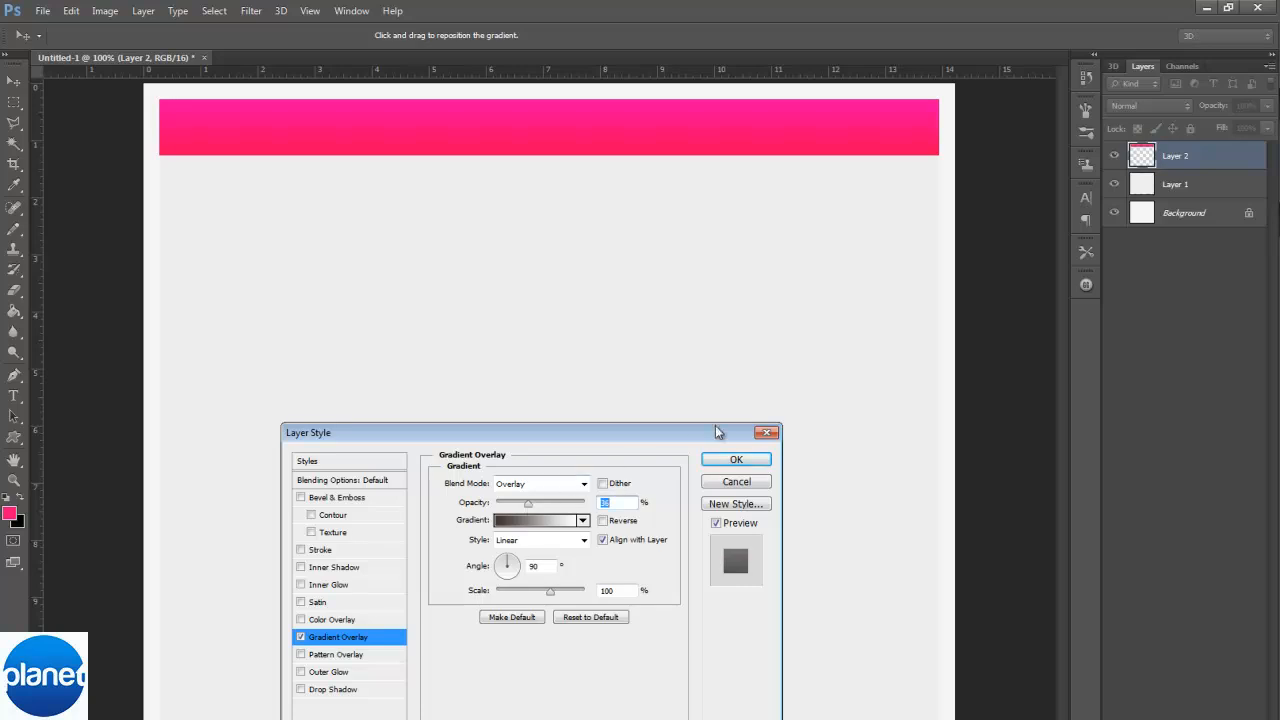
left_click(736, 459)
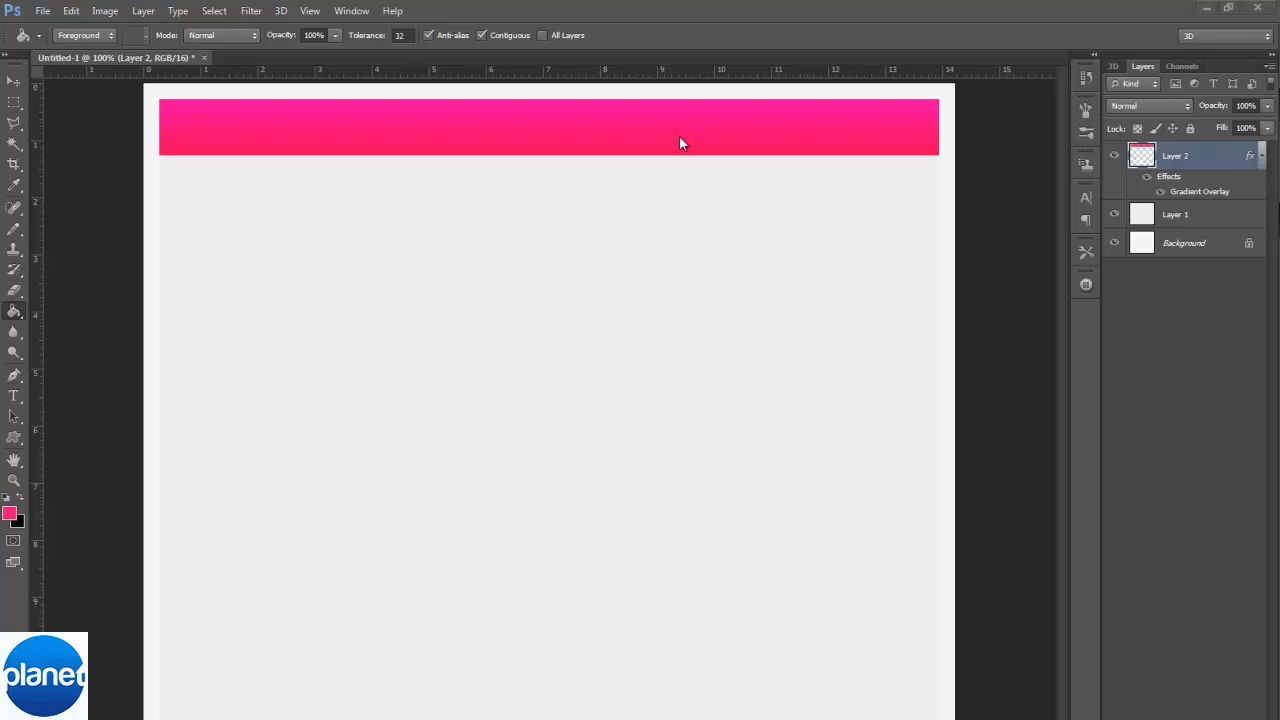
Step: Select both Layer 1 and Layer 2 and move them down together, leaving a blank band above the pink header bar
left_click(1195, 212)
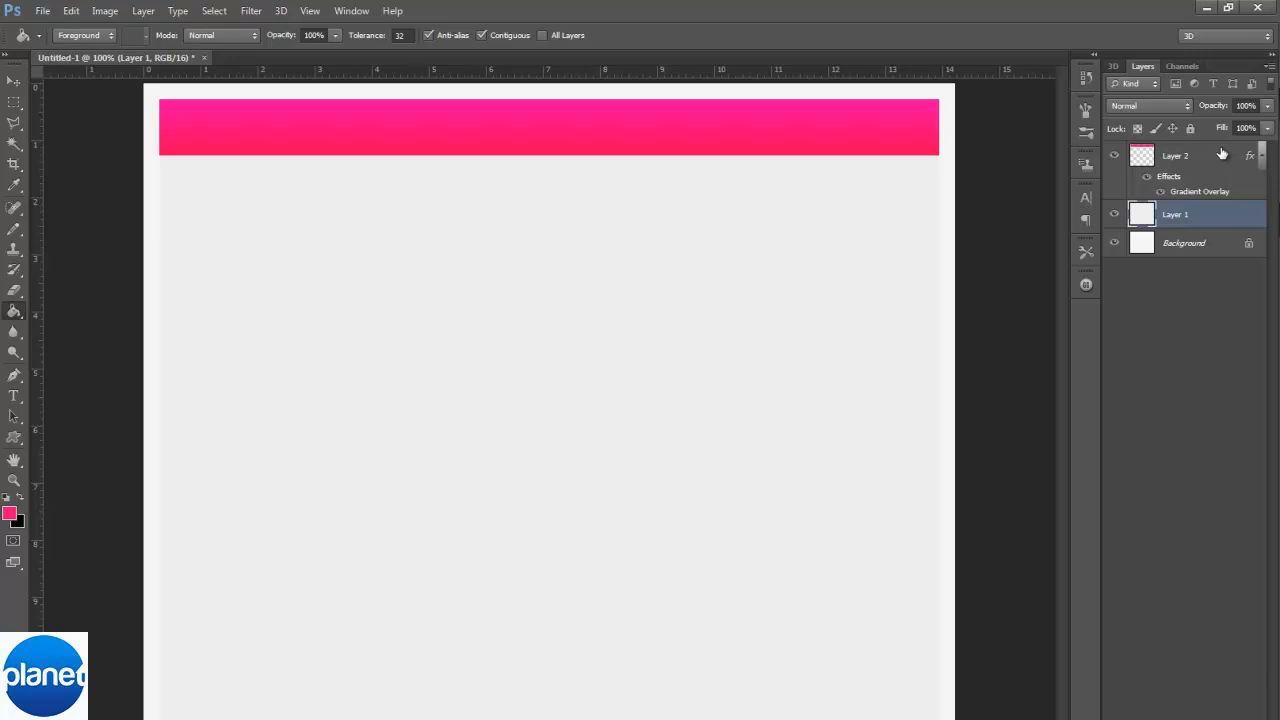
left_click(1115, 214)
left_click(1115, 214)
left_click(1219, 166, "shift")
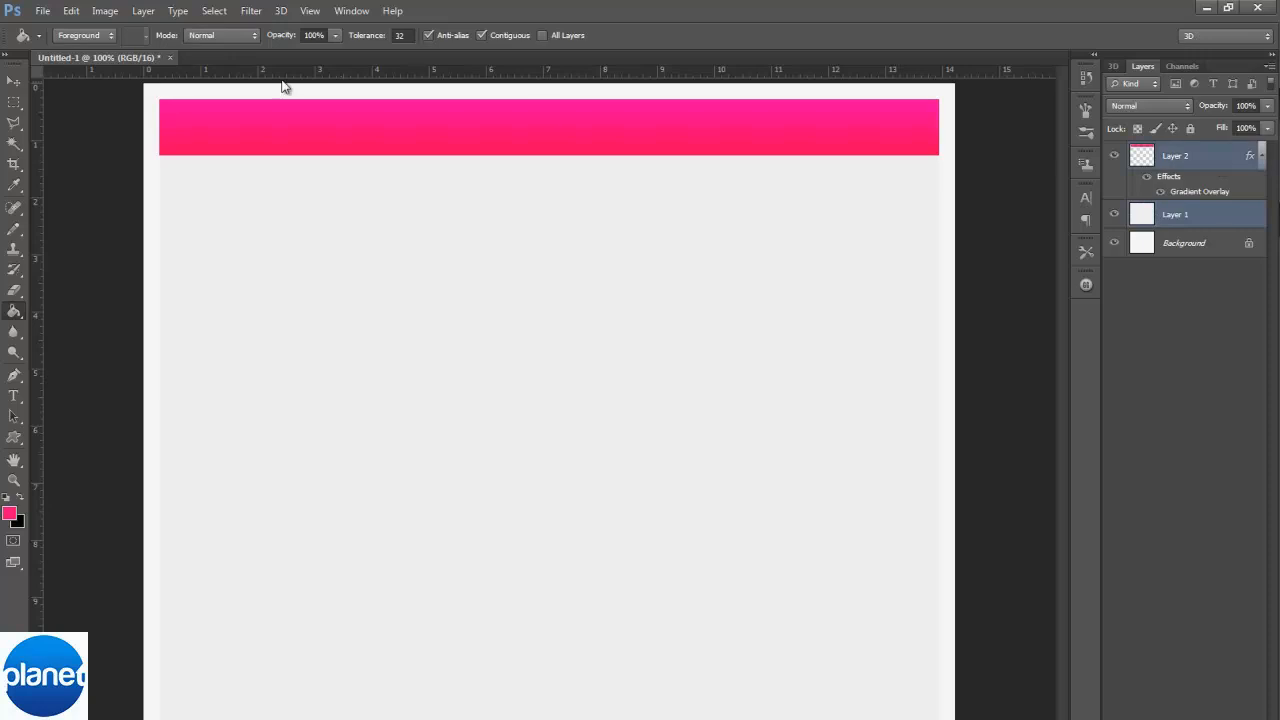
left_click(15, 80)
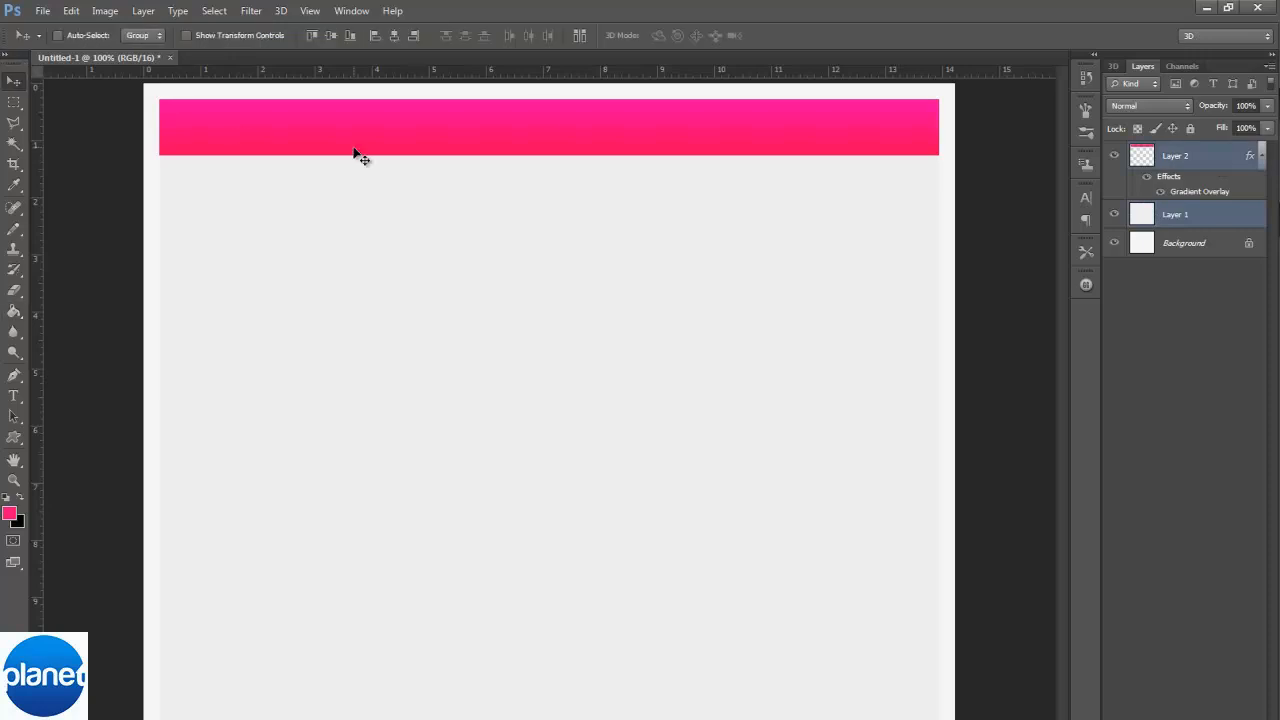
left_click_drag(354, 149, 357, 191)
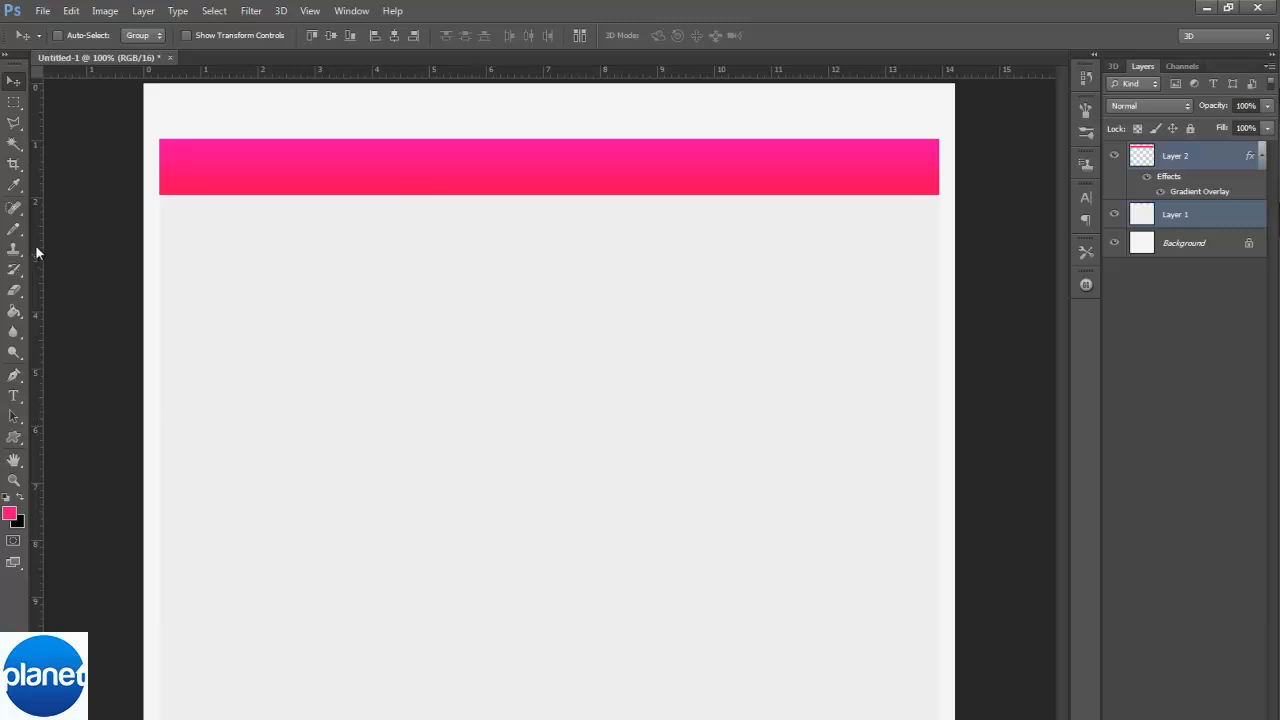
key("ctrl+semicolon")
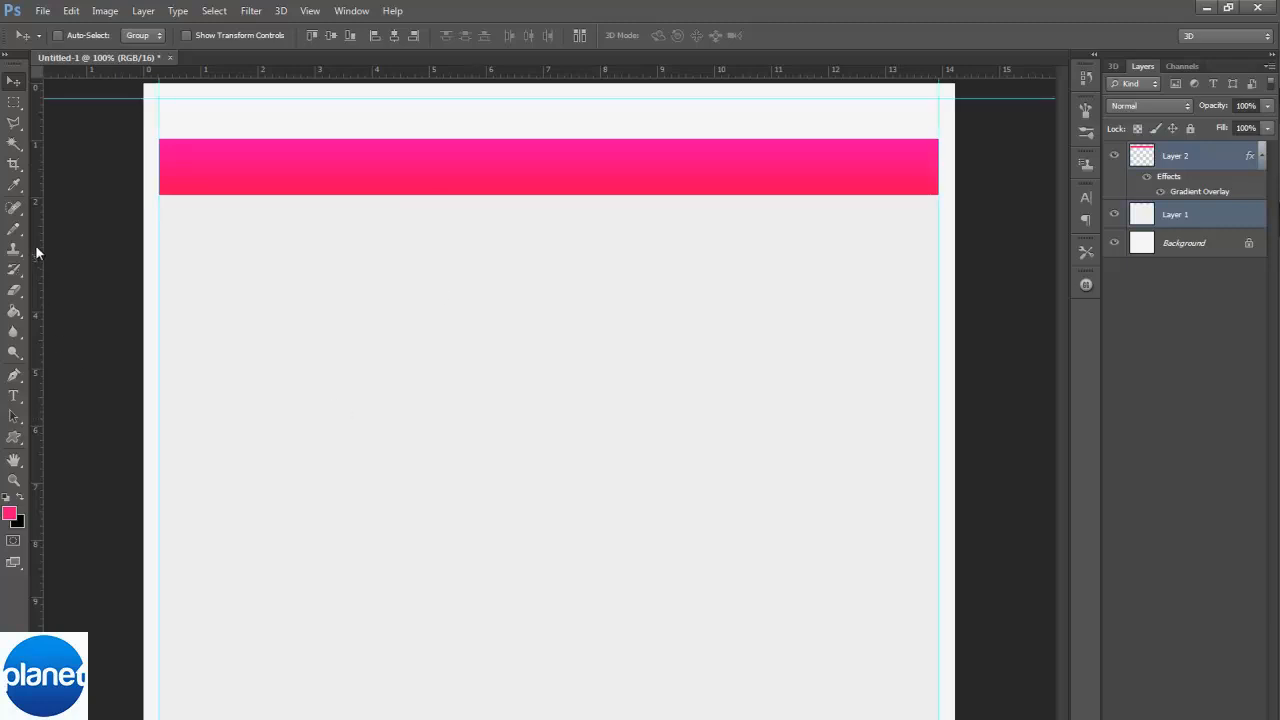
left_click(14, 102)
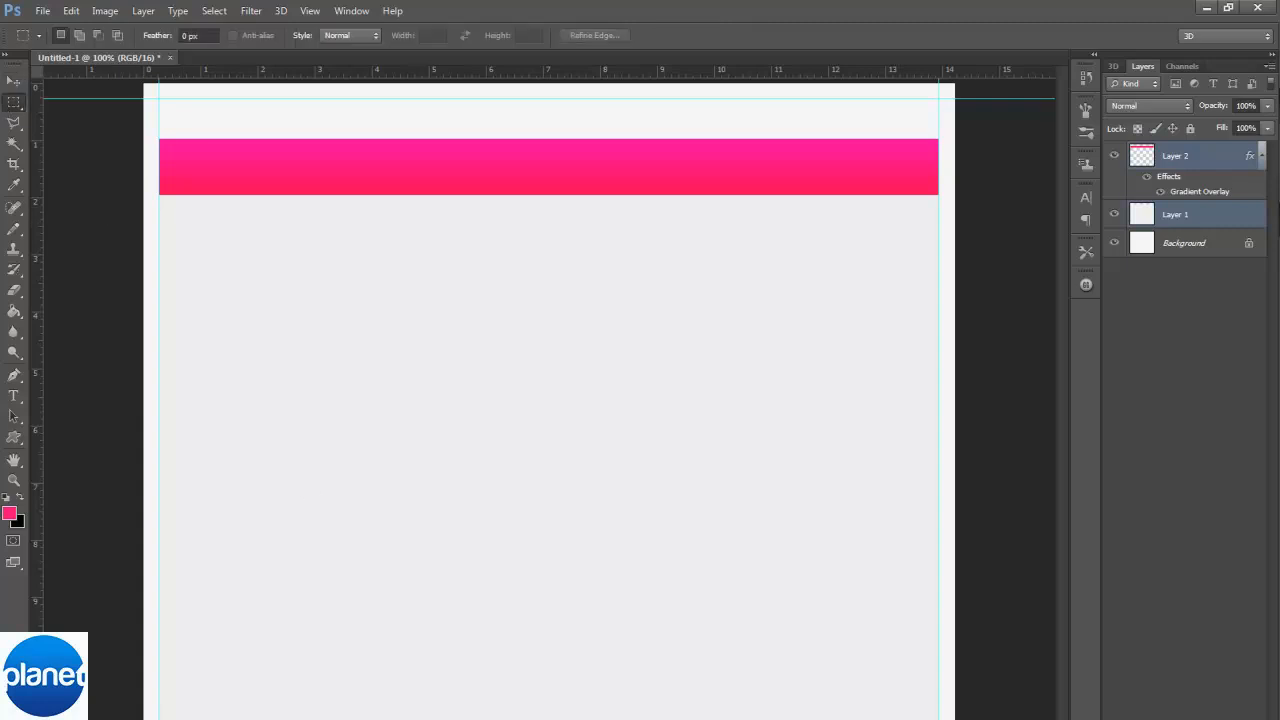
left_click(1228, 222)
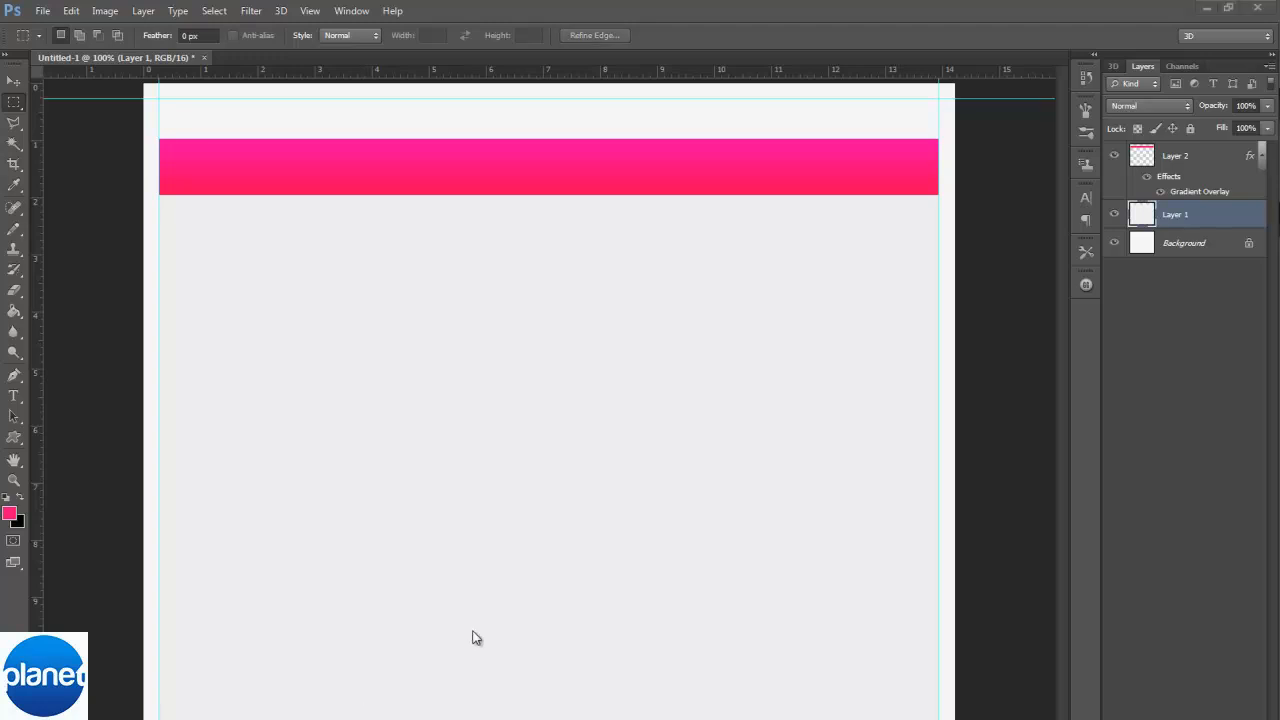
key("ctrl+semicolon")
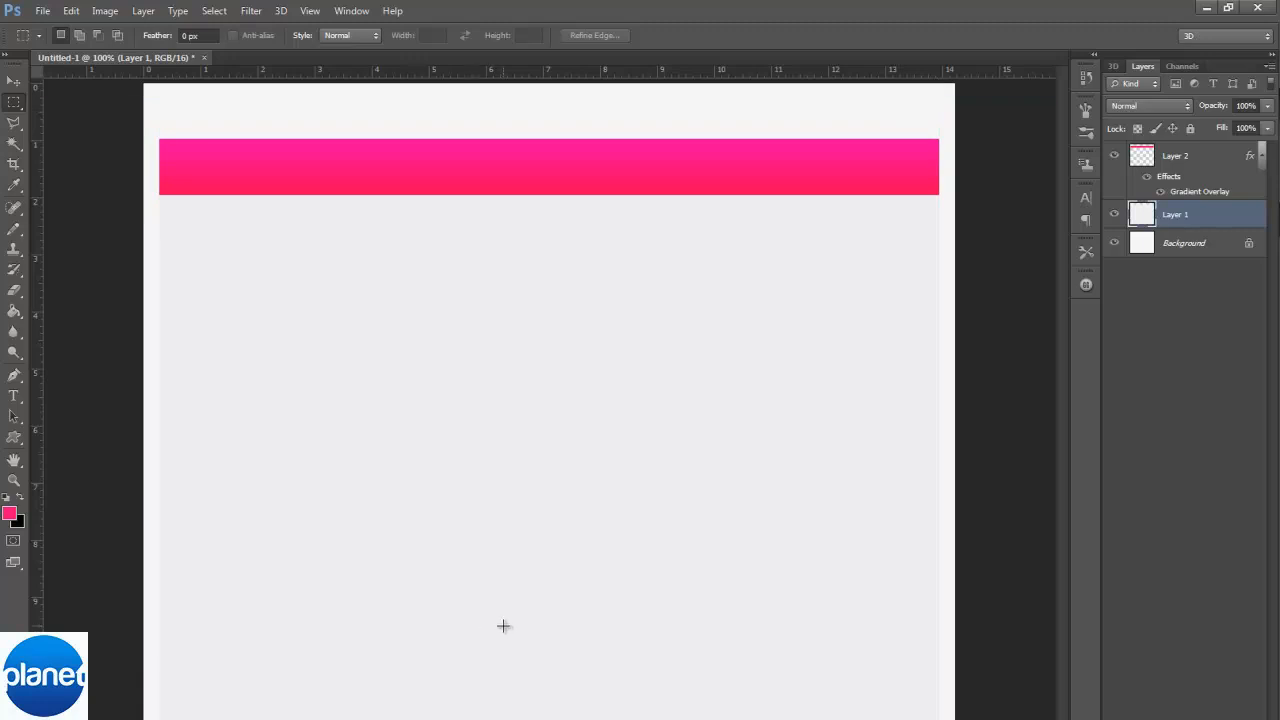
Step: Apply a Color Overlay in light grey e5e5e5 to the content area on Layer 1
double_click(1236, 220)
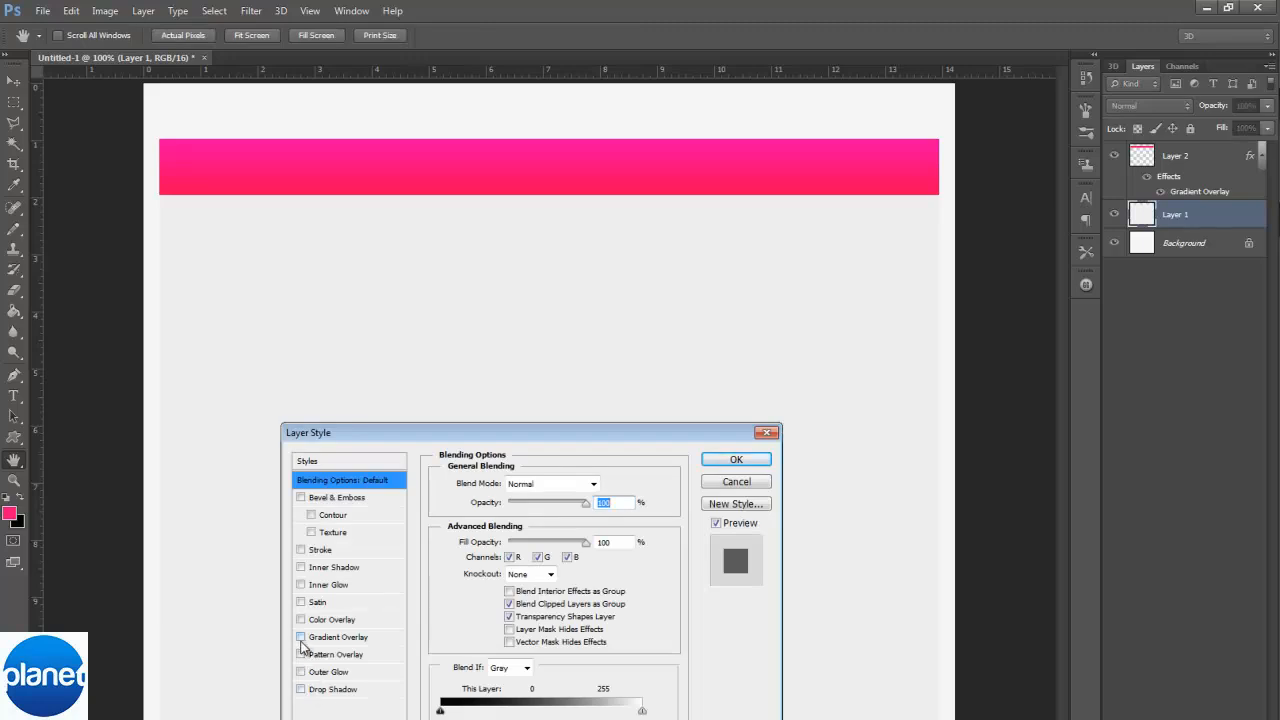
left_click(318, 621)
left_click(330, 620)
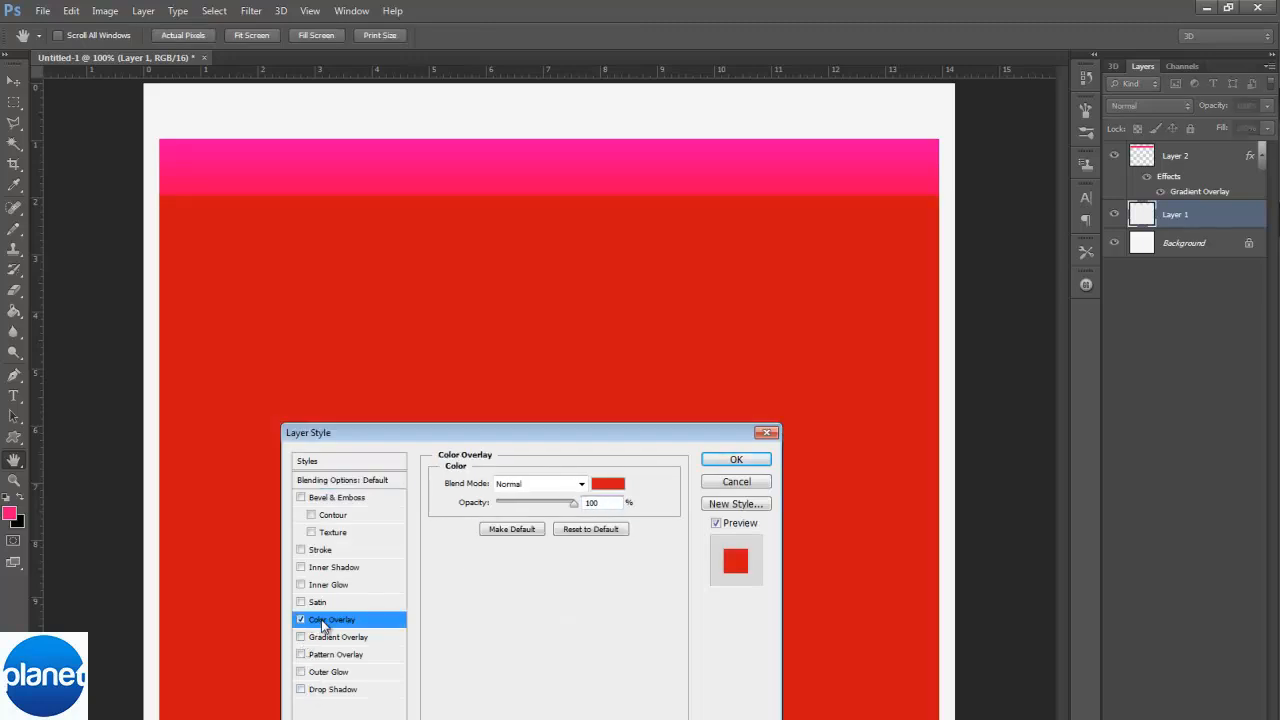
left_click(608, 484)
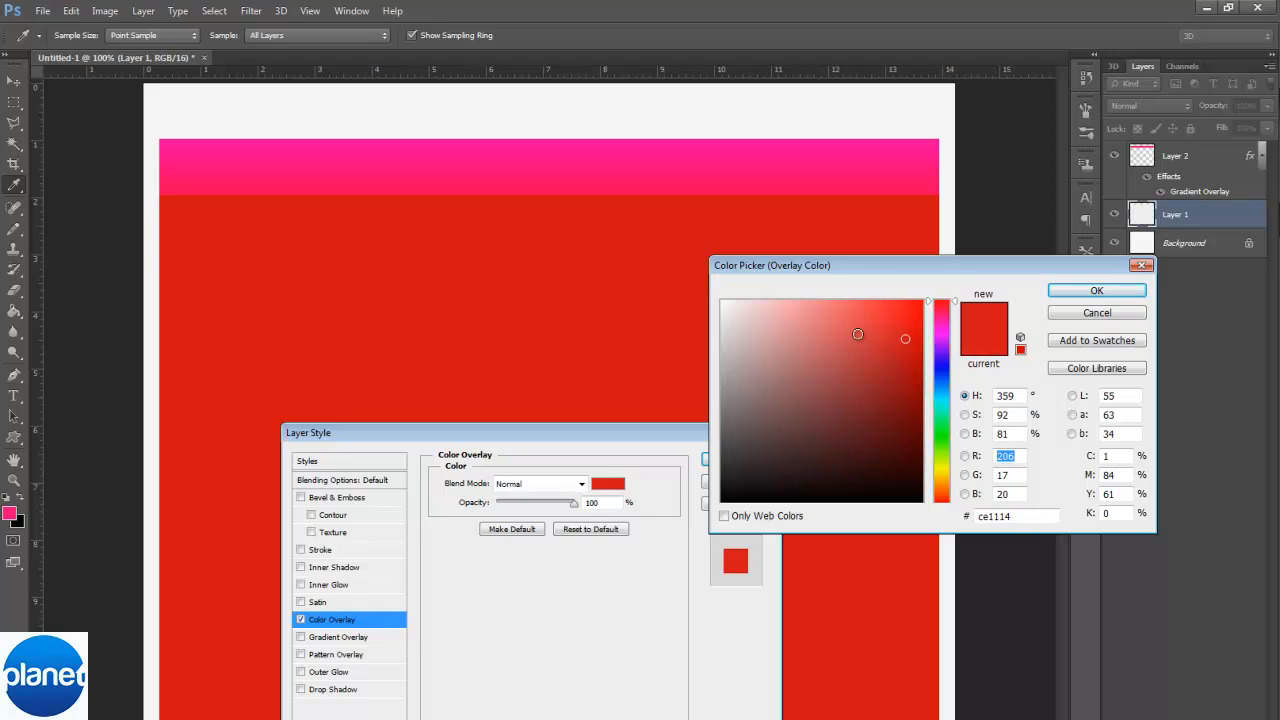
left_click_drag(806, 331, 625, 373)
left_click_drag(722, 373, 722, 320)
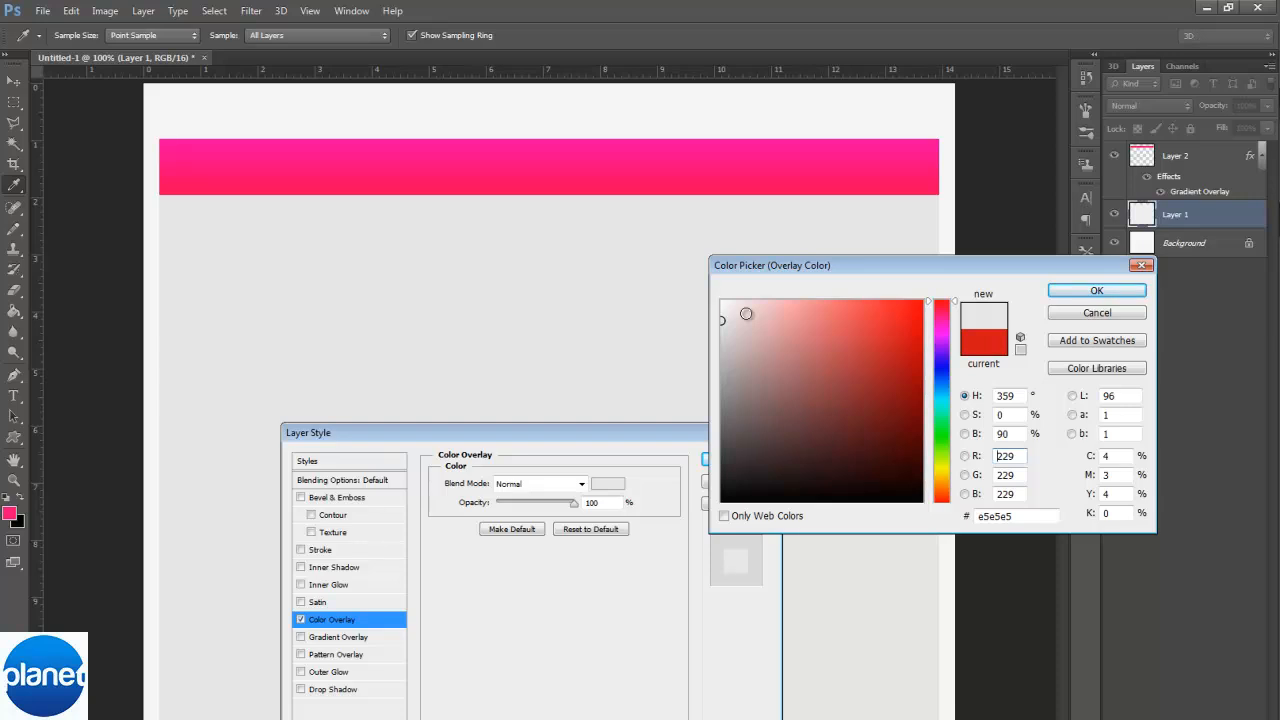
left_click(1097, 290)
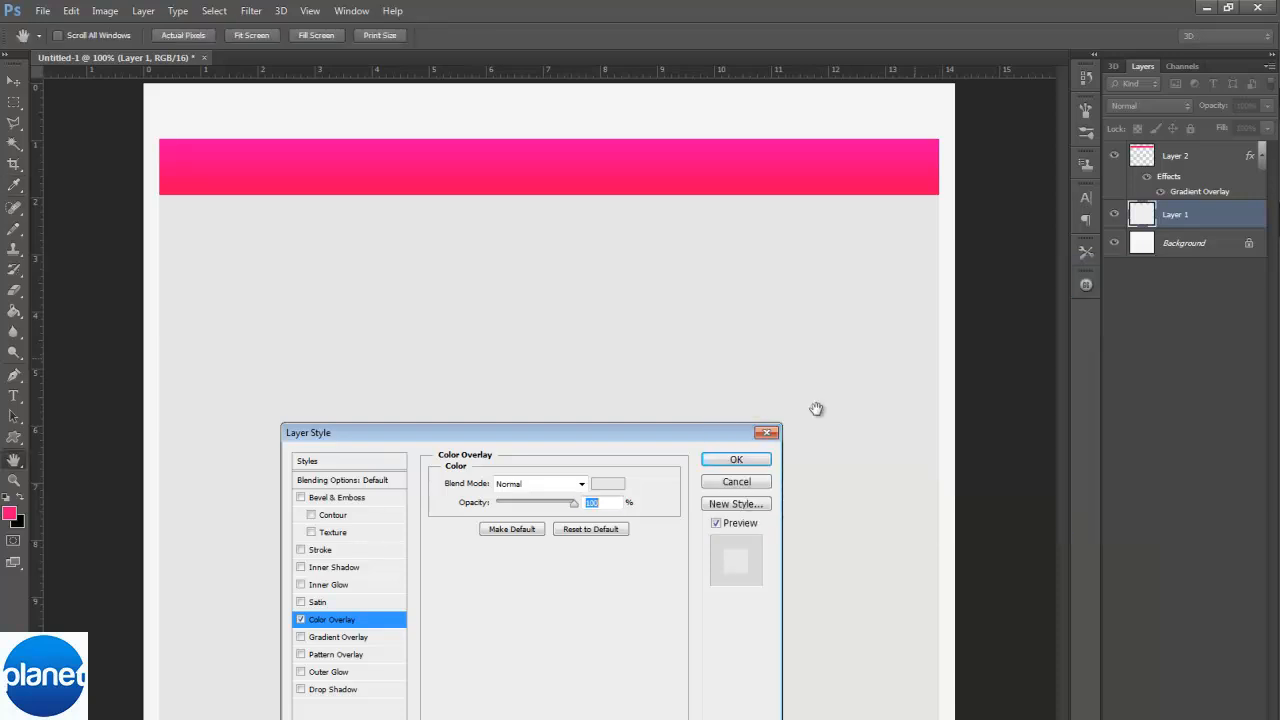
left_click(736, 460)
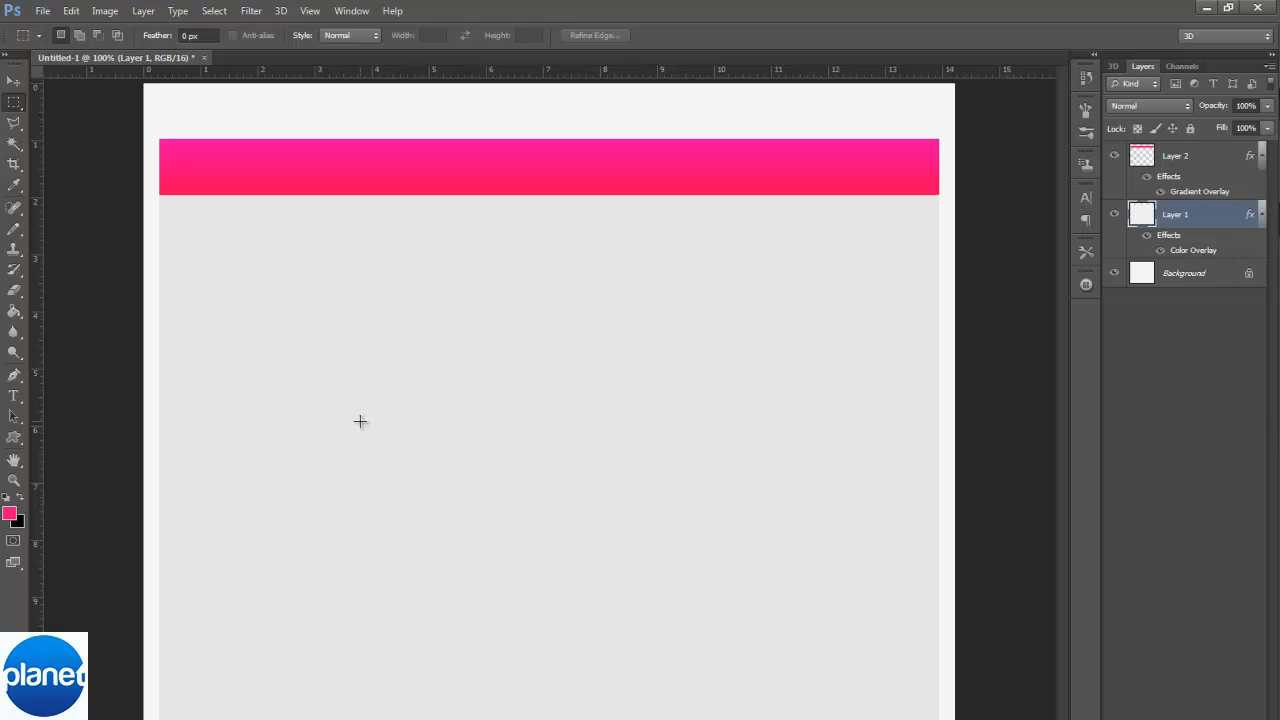
Step: Add the text "home" near the left end of the pink header bar and color it white ffffff
left_click(14, 396)
left_click(1214, 164)
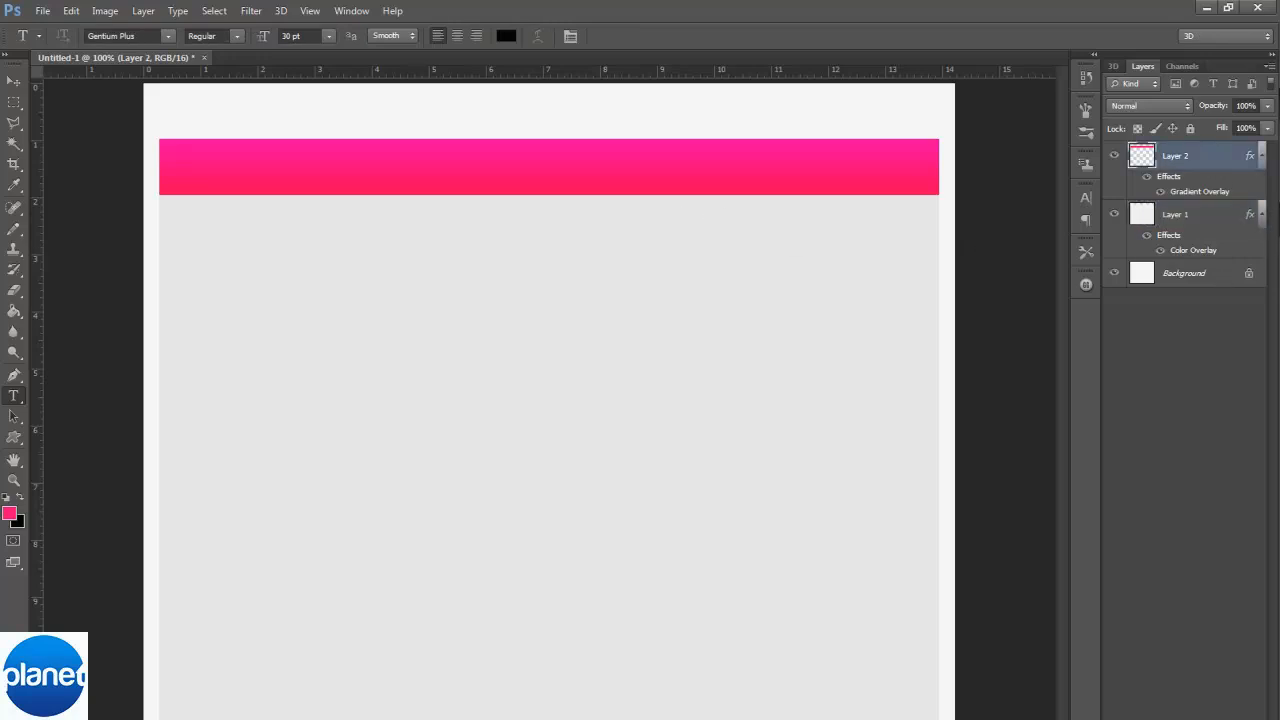
left_click(195, 166)
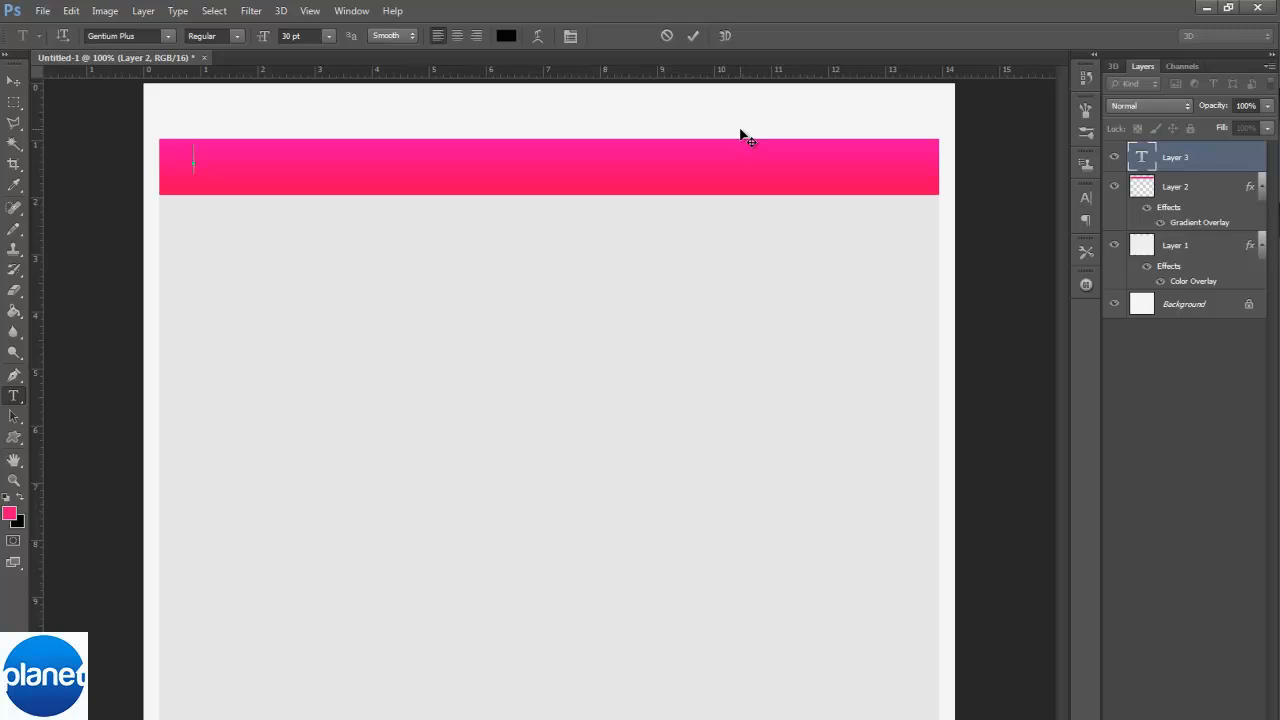
type("home")
key("ctrl+a")
left_click(7, 497)
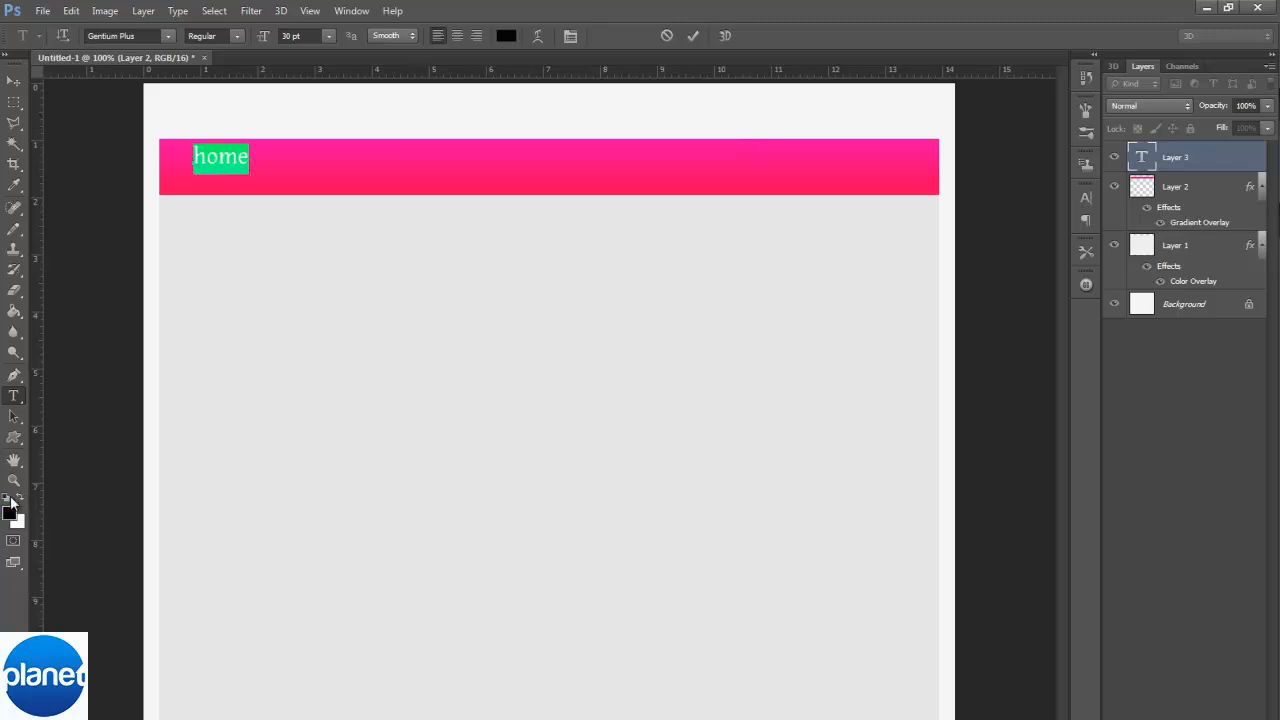
left_click(19, 498)
left_click(10, 512)
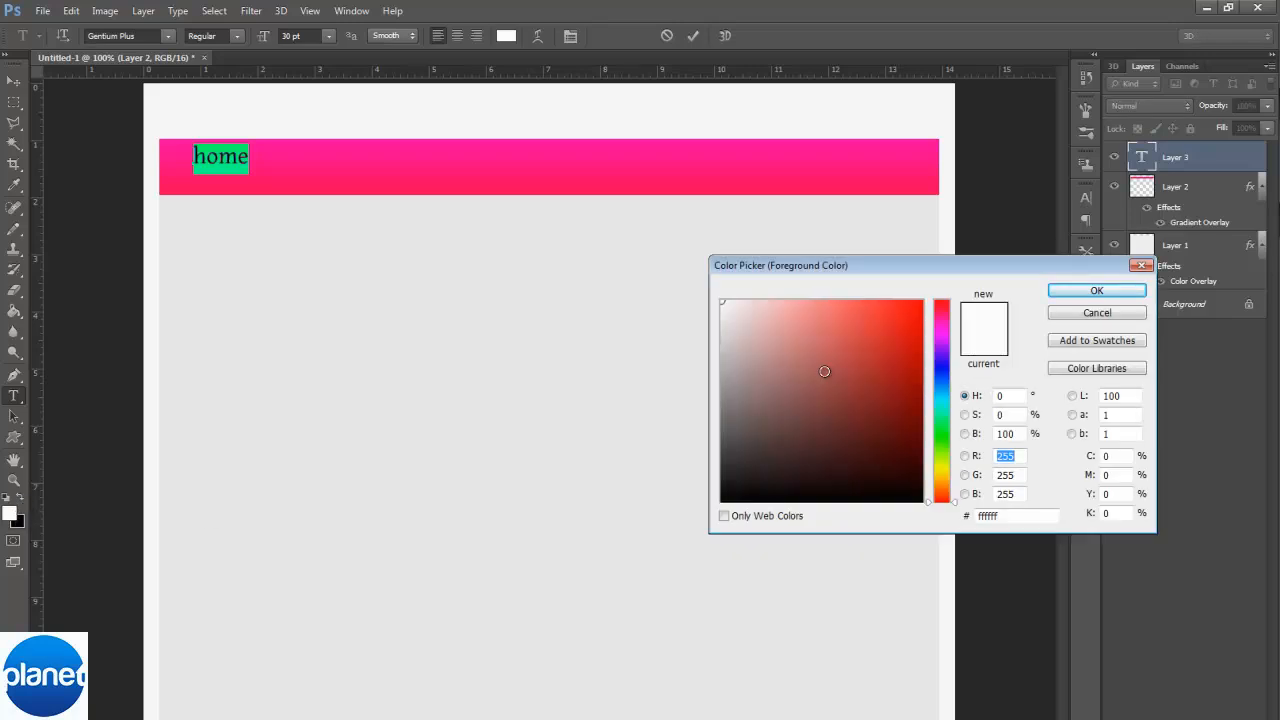
left_click(1114, 293)
left_click_drag(306, 254, 294, 269)
Step: Set the font of the header's home text to Euphemia
key("ctrl+a")
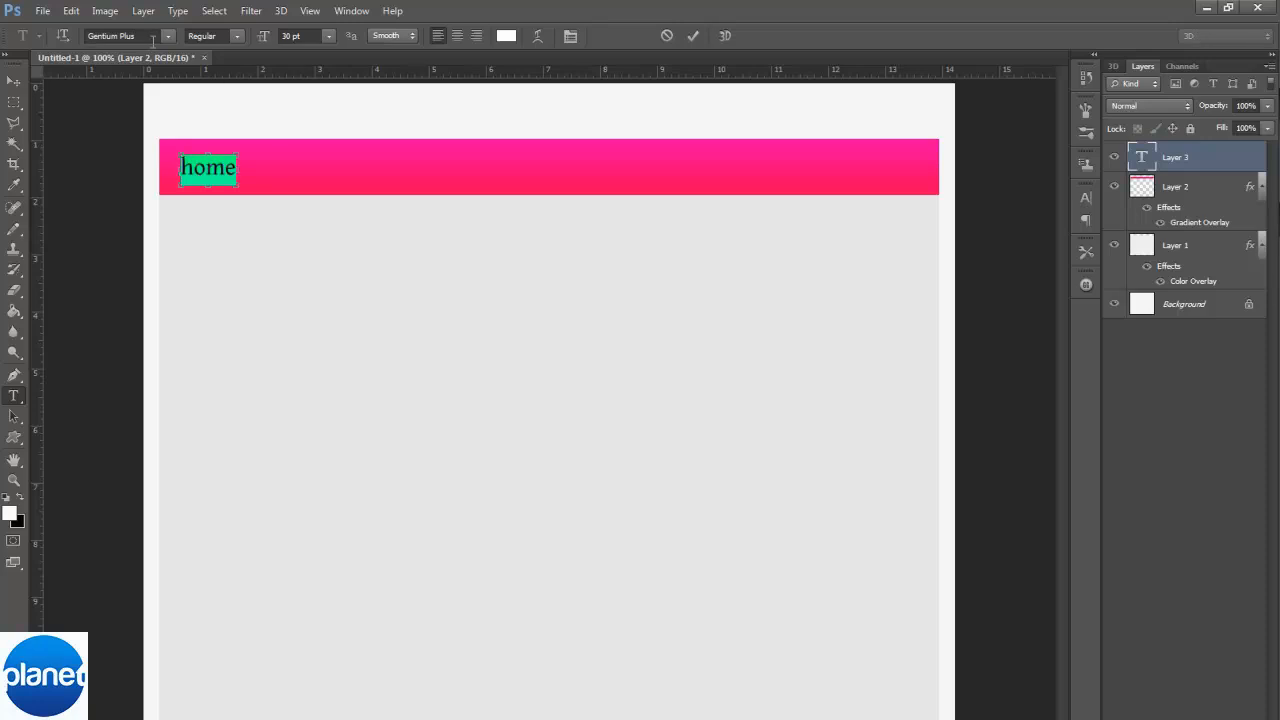
left_click(168, 36)
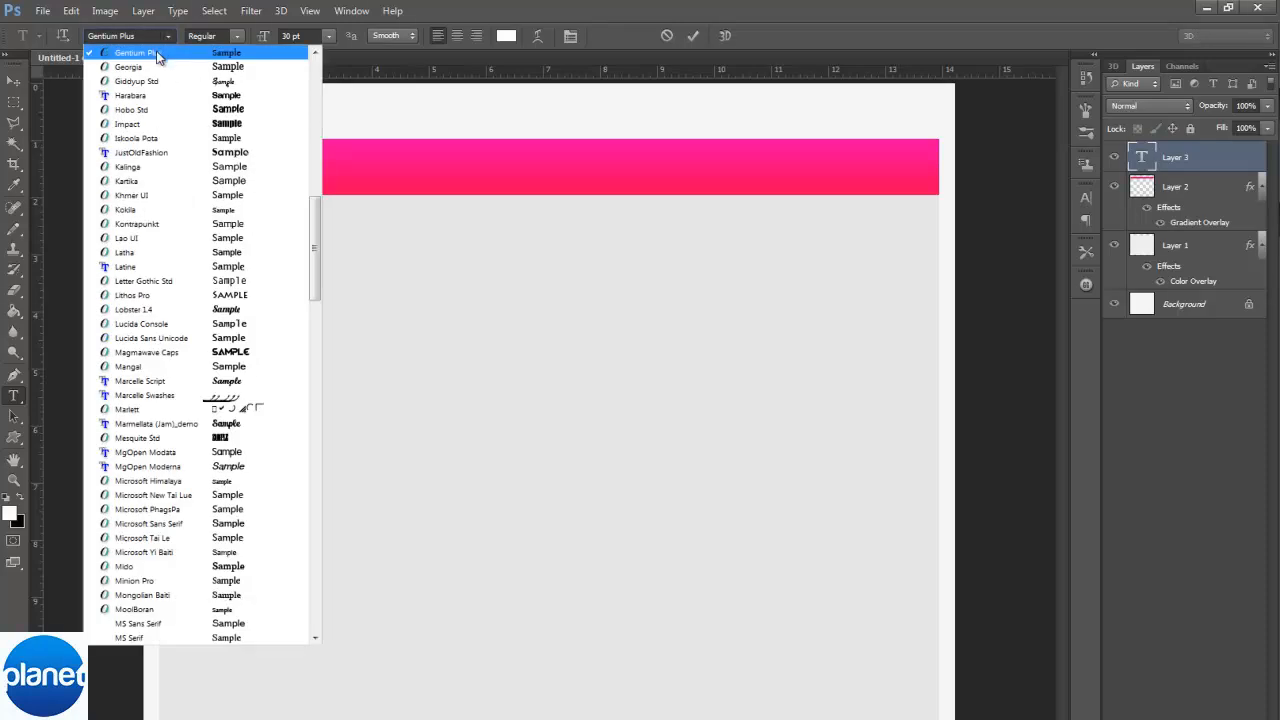
left_click_drag(316, 285, 318, 114)
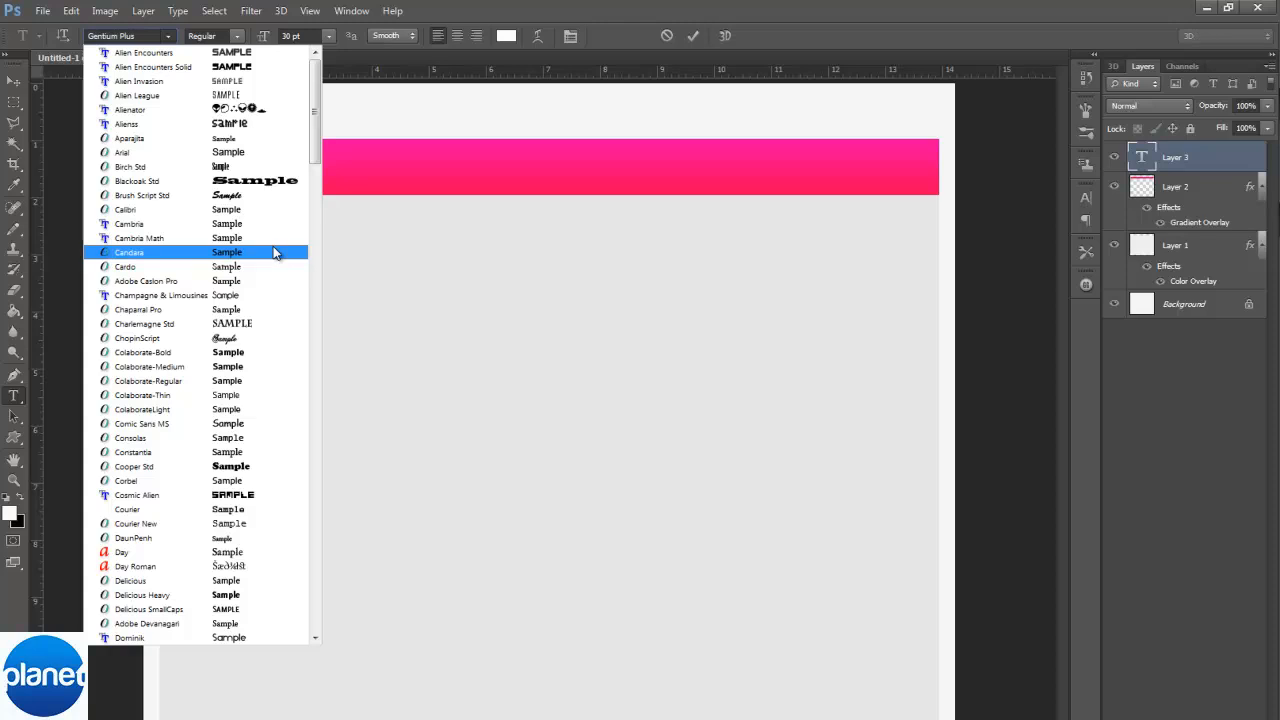
scroll(284, 224, "down", 2)
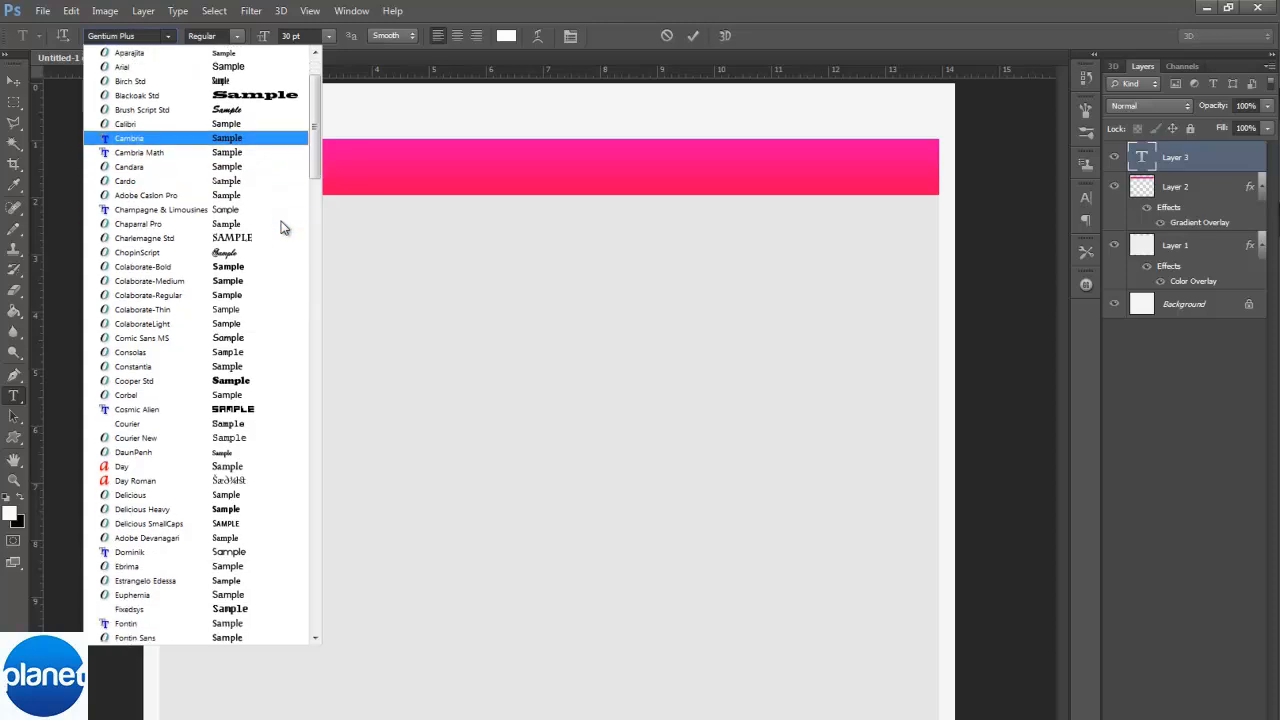
scroll(304, 318, "down", 1)
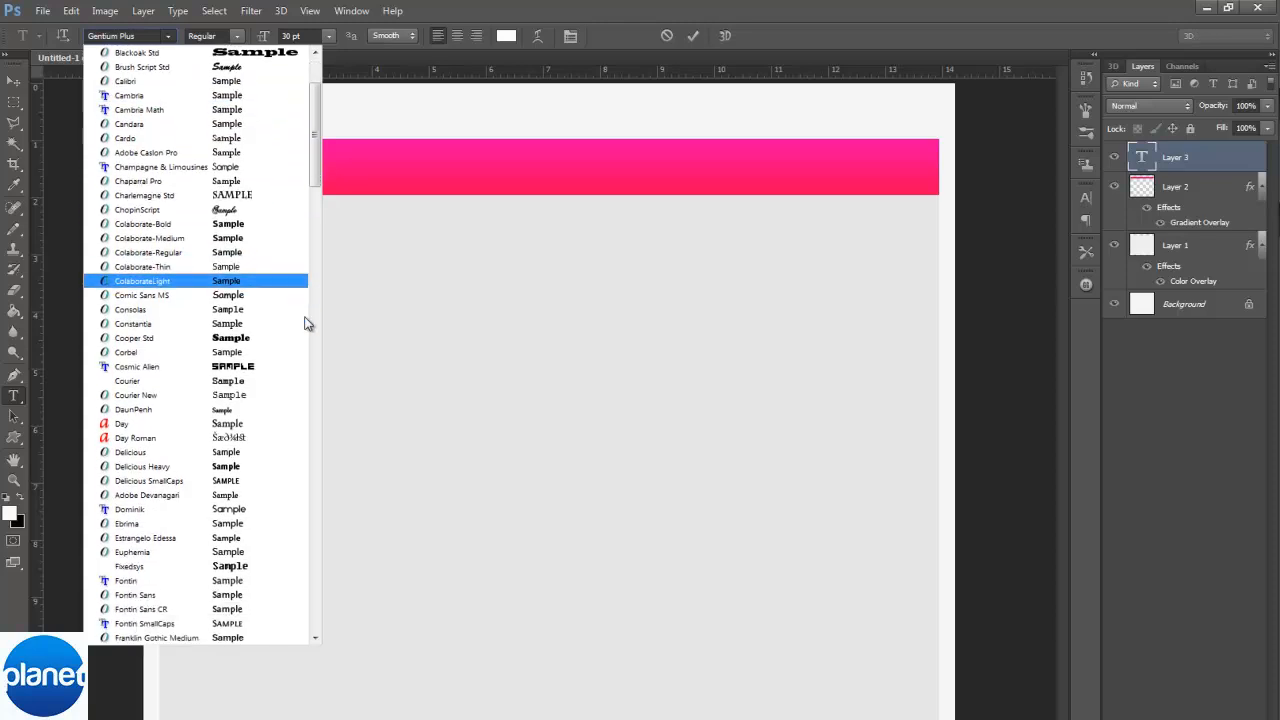
scroll(302, 315, "down", 1)
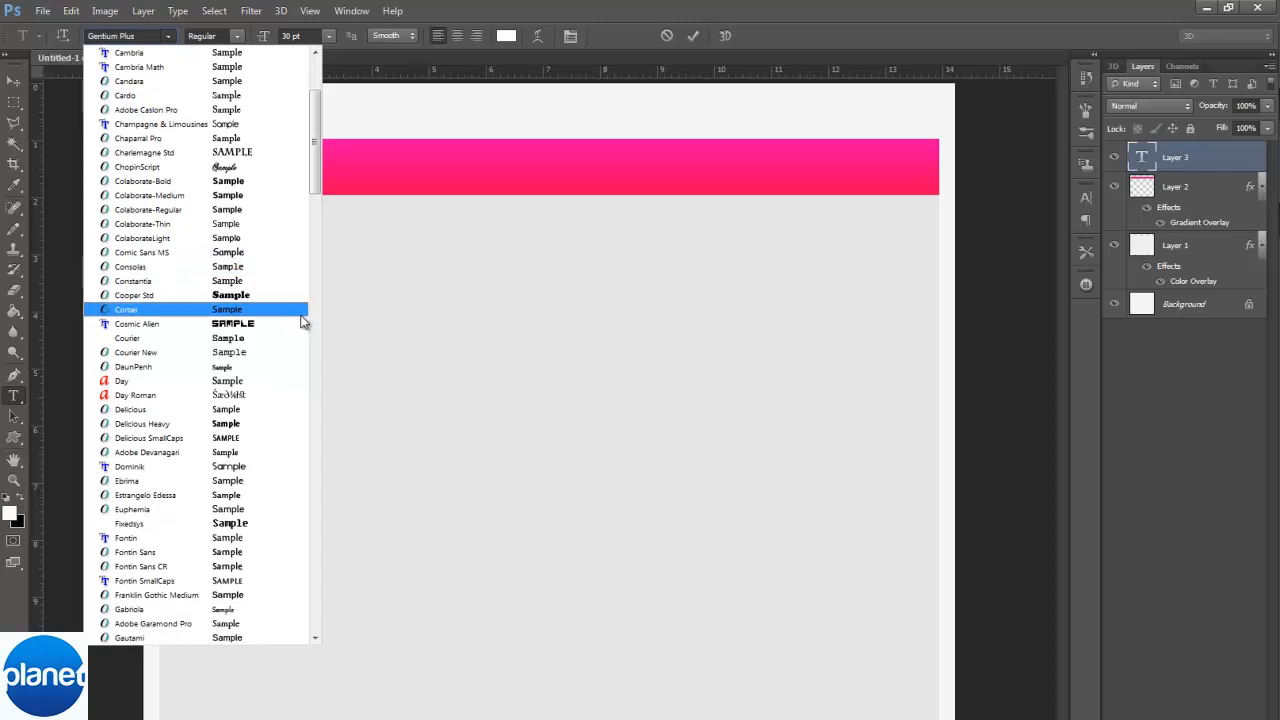
scroll(268, 472, "down", 1)
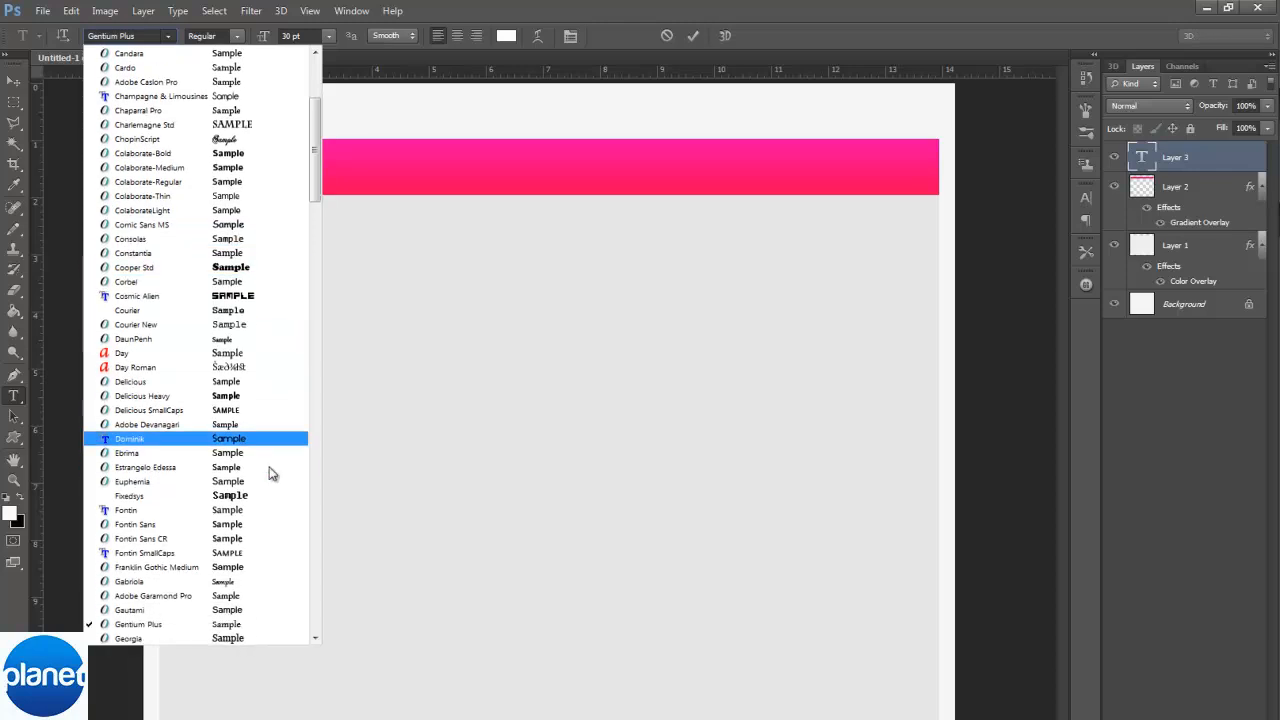
left_click(261, 468)
Step: Retype the header text in capitals as "HOME" and set its size to 18 pt
left_click(272, 170)
key("ctrl+a")
type("HOME")
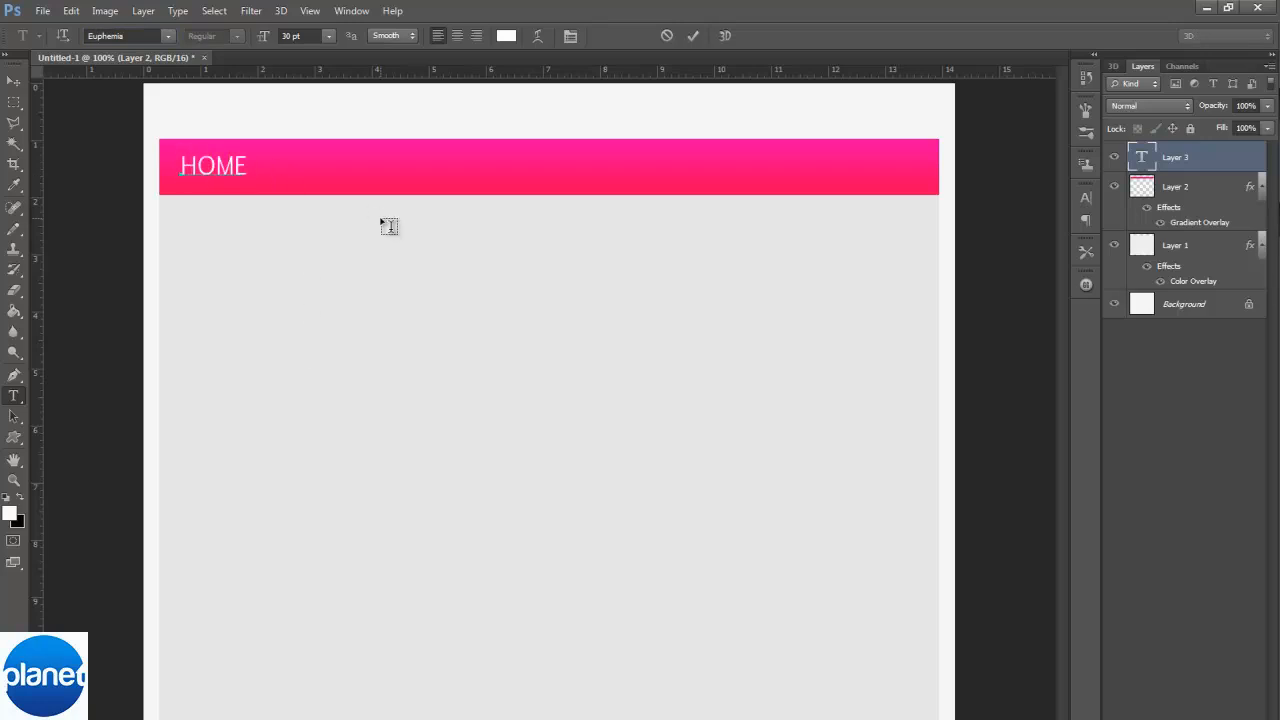
key("ctrl+a")
left_click(328, 36)
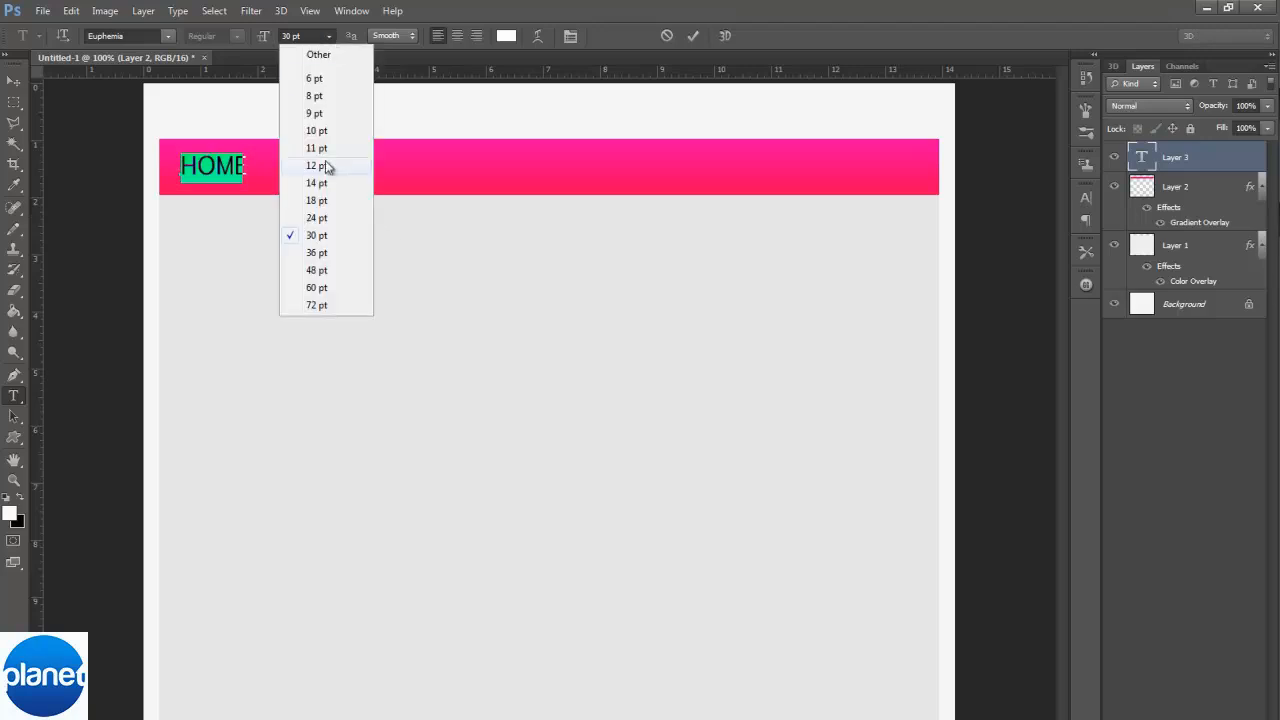
left_click(317, 201)
key("ctrl+h")
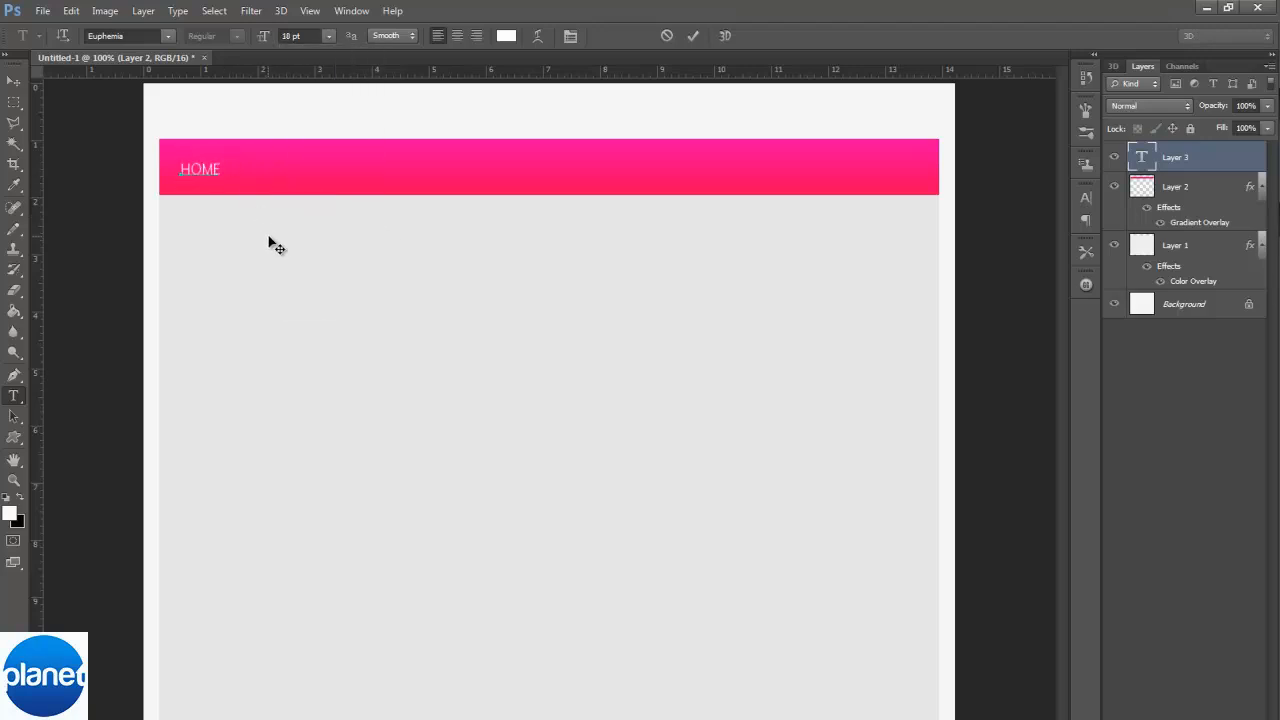
Step: Change the HOME text's font to Ebrima Bold and adjust its position slightly within the header bar
left_click(168, 36)
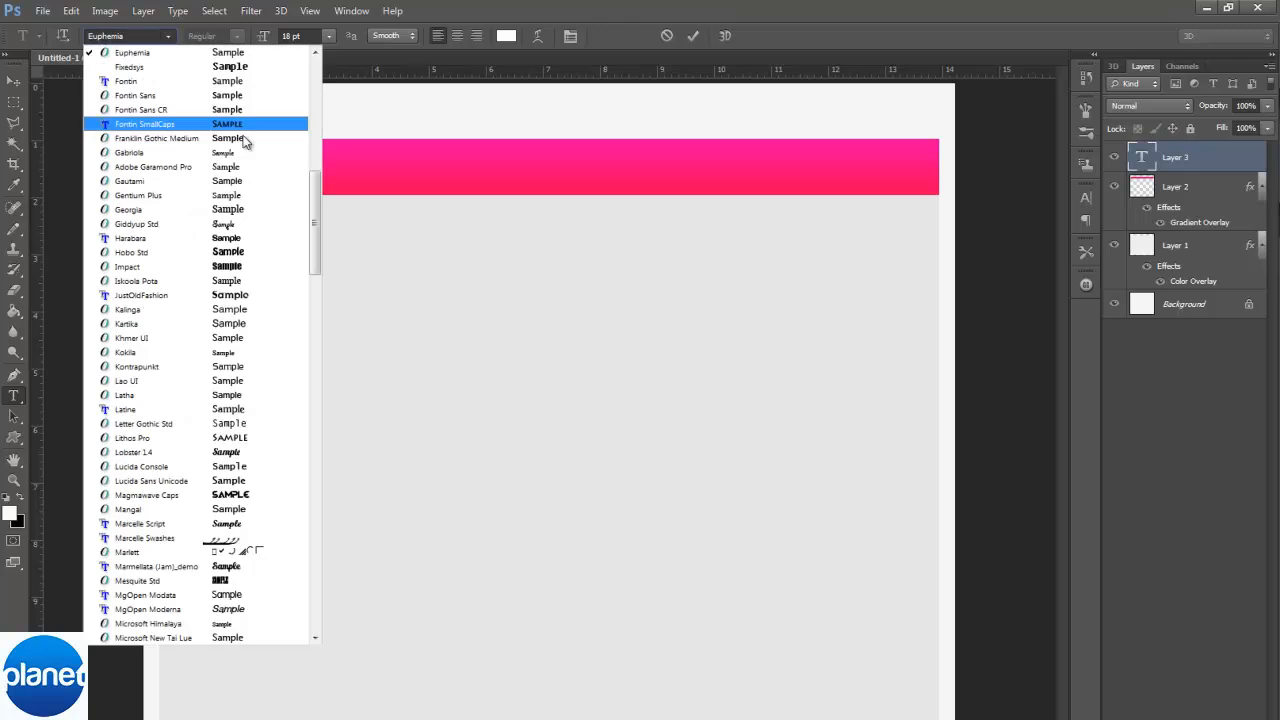
scroll(249, 200, "up", 2)
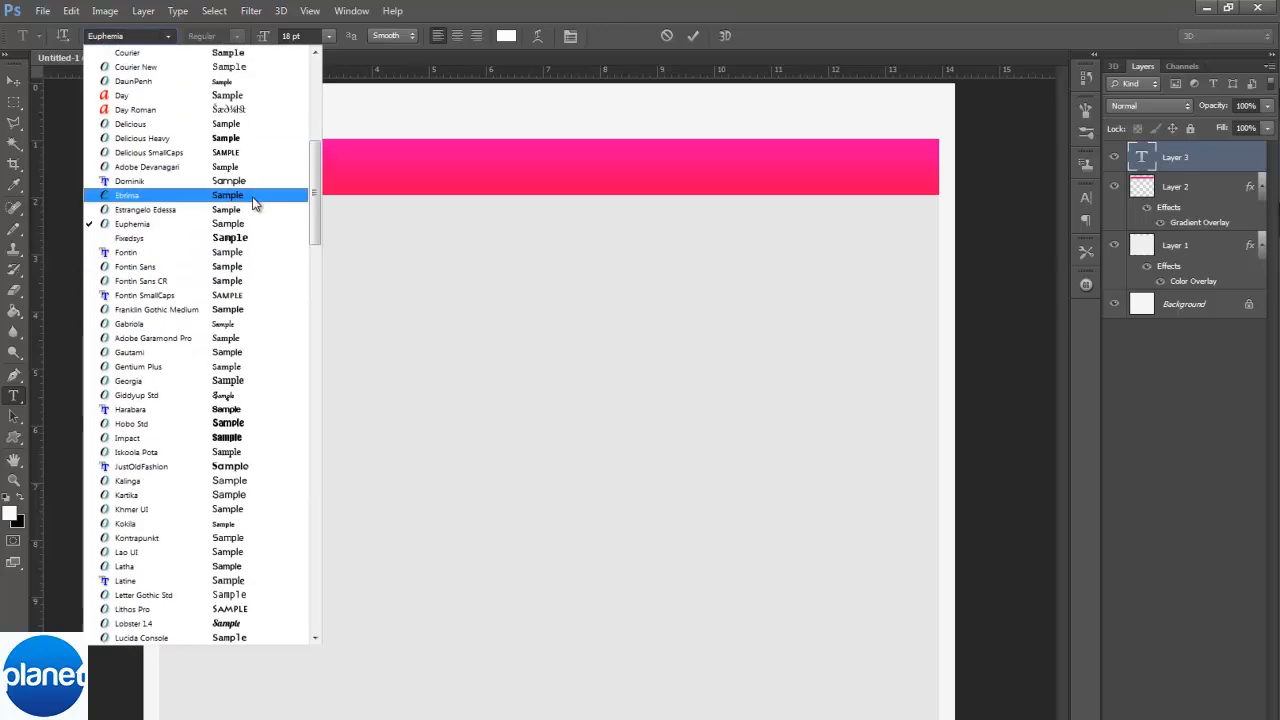
left_click(251, 195)
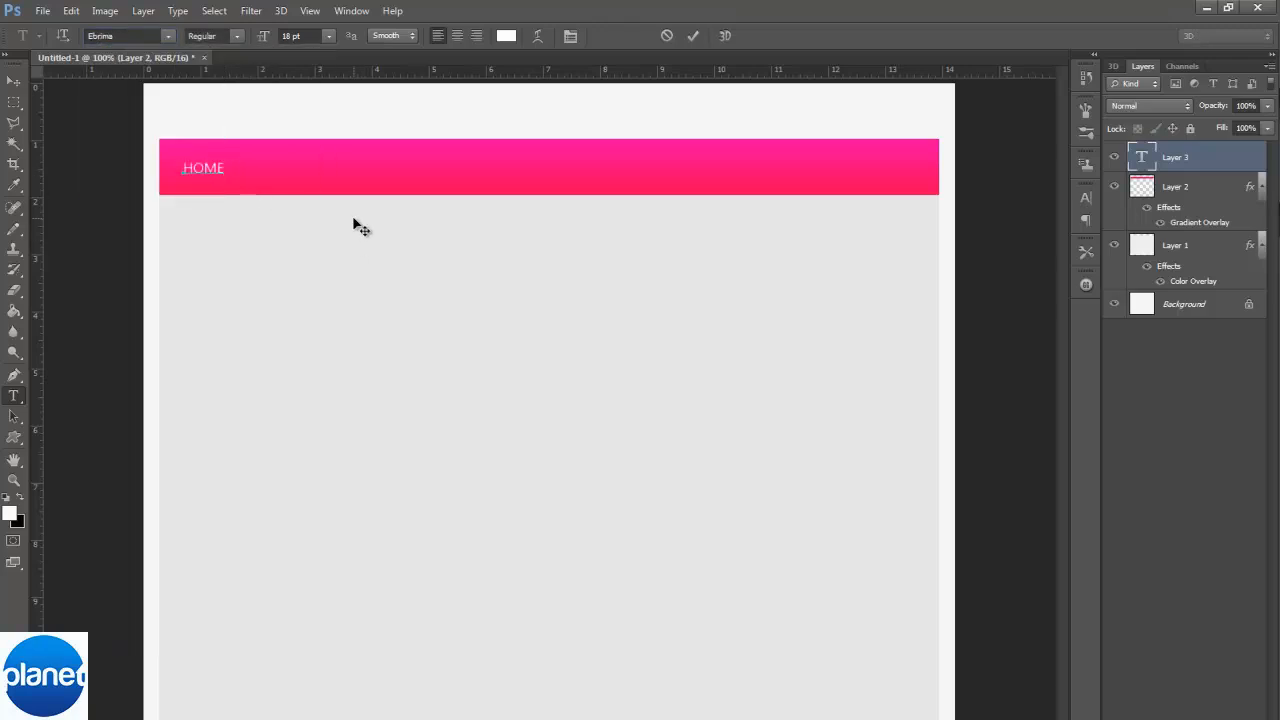
left_click(236, 36)
left_click(225, 64)
left_click(234, 171)
left_click_drag(256, 224, 252, 225)
left_click(14, 80)
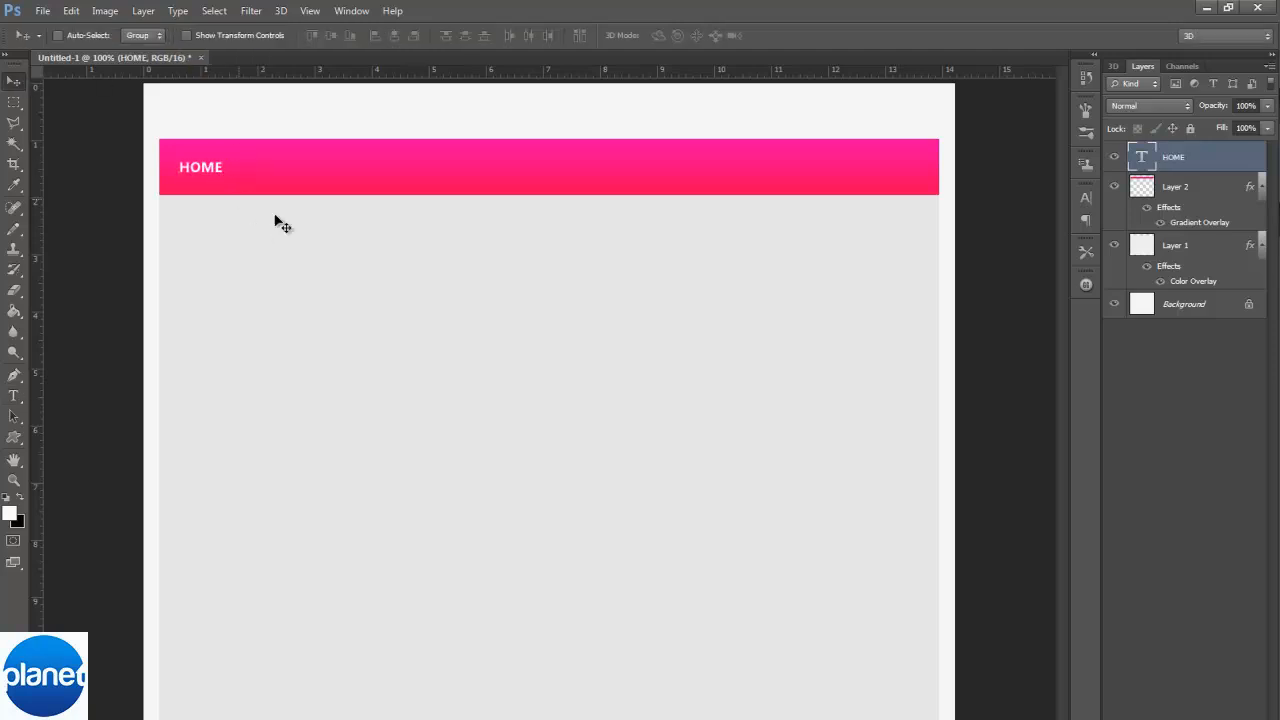
key("Right")
Step: Replace the HOME text with lowercase "home" in the header bar
left_click(14, 396)
double_click(203, 167)
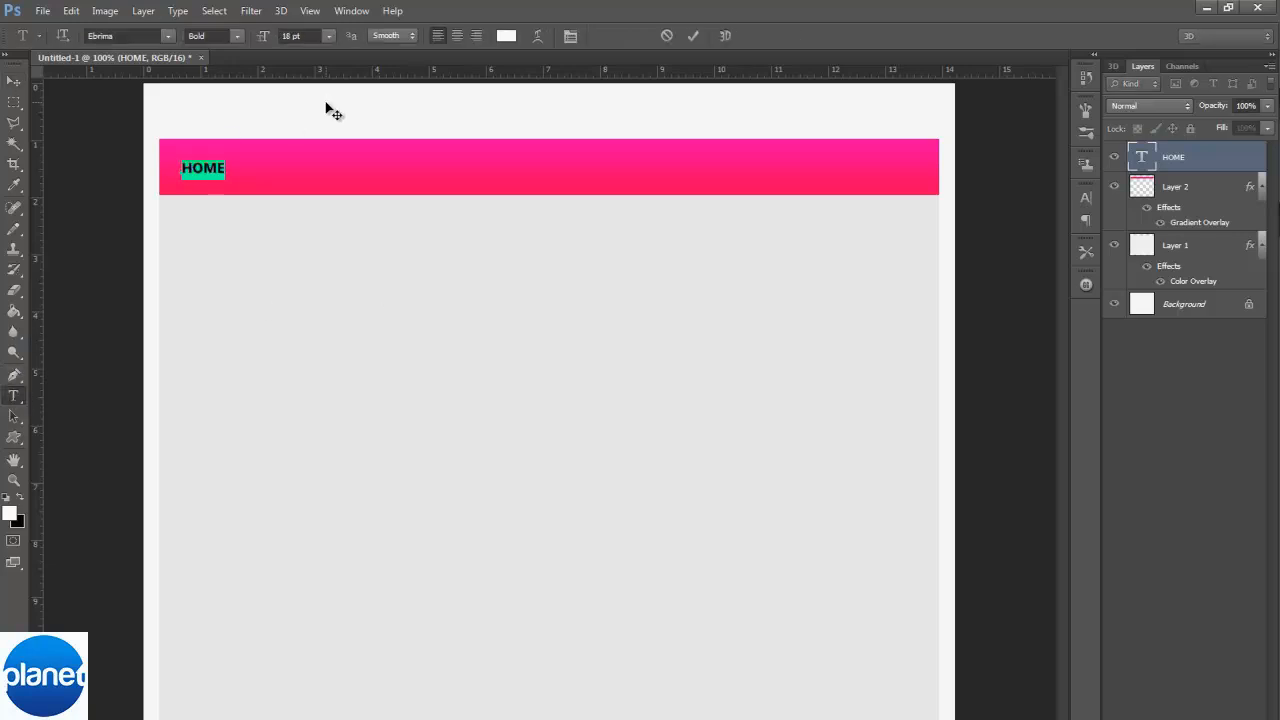
type("home")
left_click_drag(267, 279, 266, 279)
Step: Add "service" after "home" in the header text with a wide gap of spaces between them, and copy that gap
double_click(230, 170)
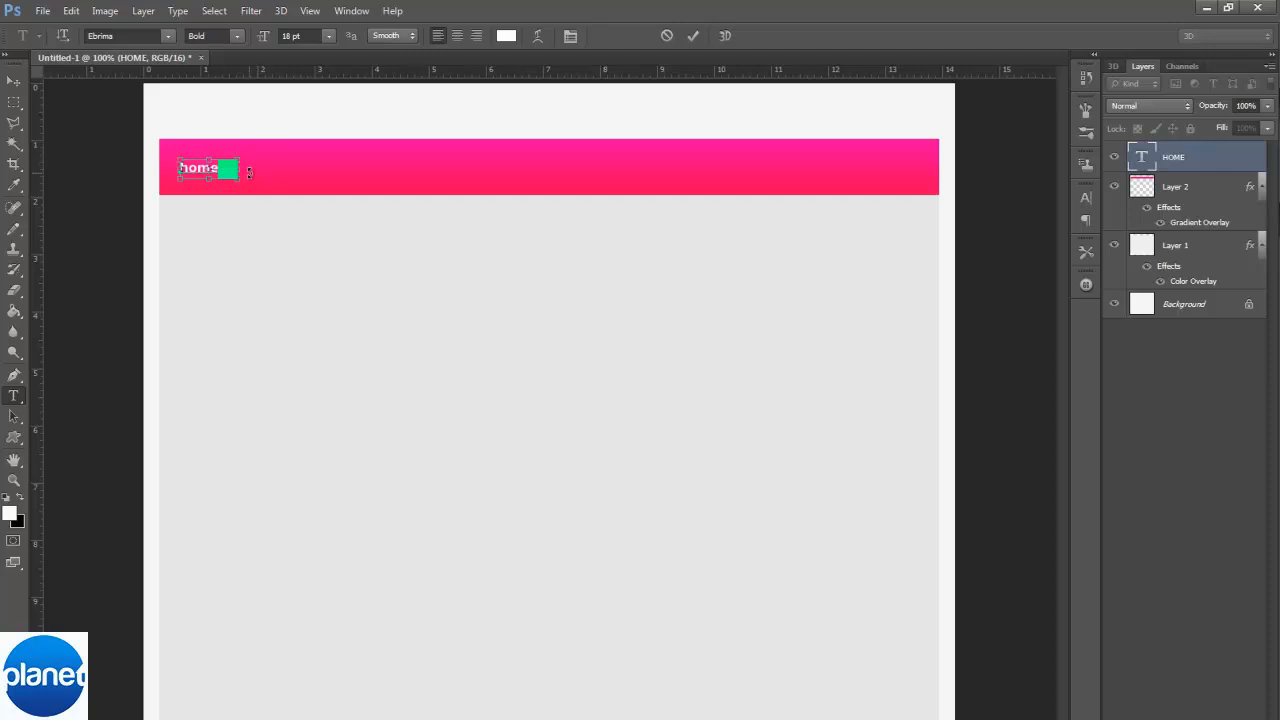
left_click(248, 167)
type("service")
left_click(227, 167)
left_click_drag(263, 170, 221, 171)
left_click(262, 170)
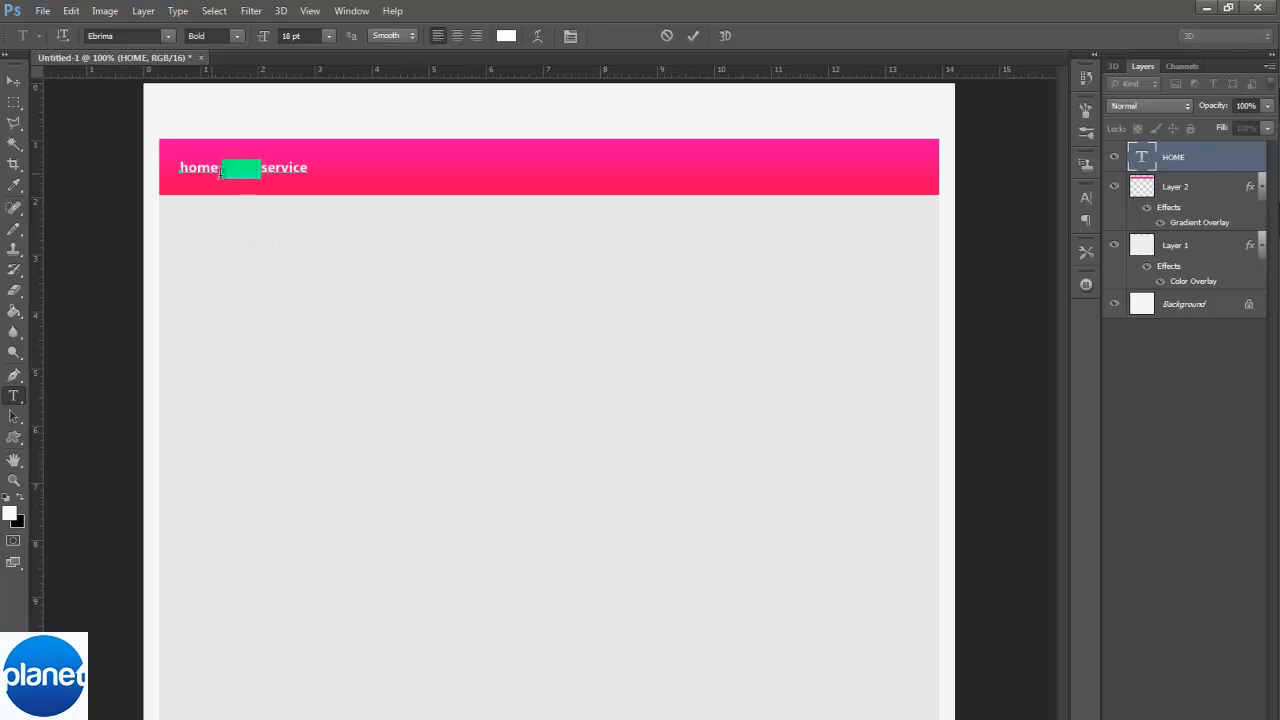
key("ctrl+c")
left_click(223, 172)
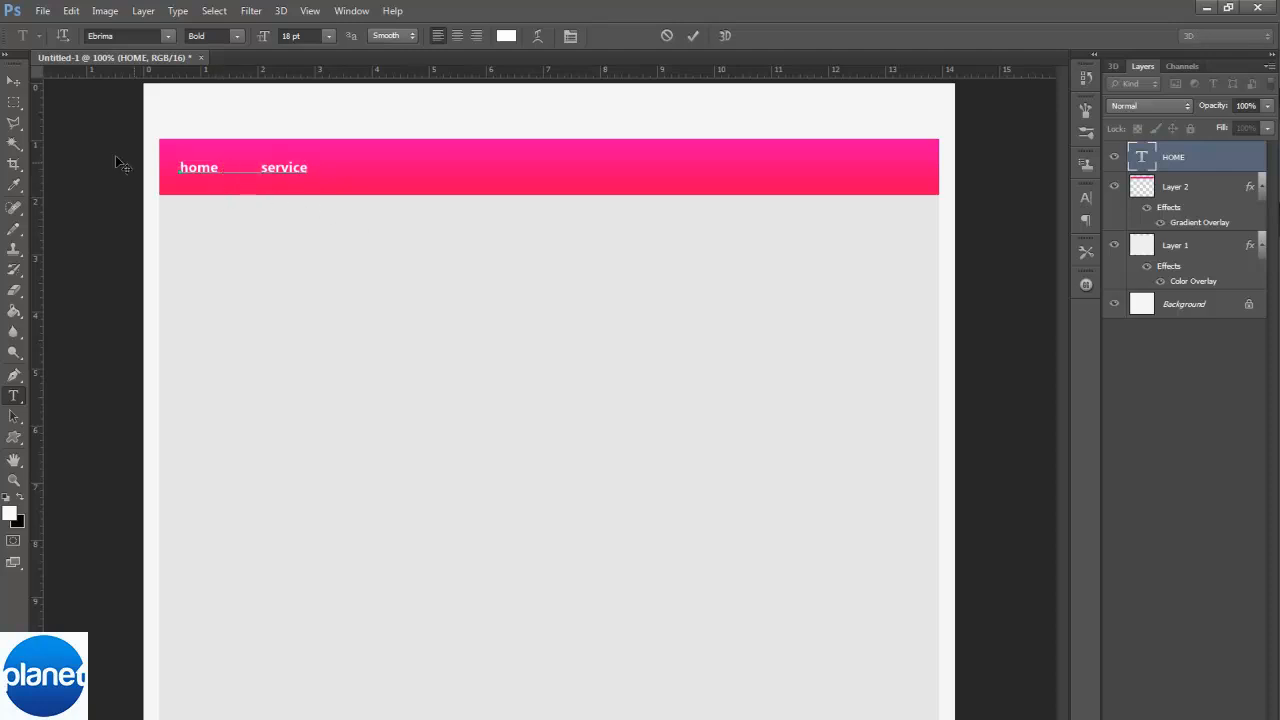
Step: Nudge the "home service" menu text a short distance to the right within the header bar
left_click(13, 80)
key("Right")
key("Right")
key("Right")
key("Right")
key("Right")
key("Right")
key("Right")
key("Right")
key("Right")
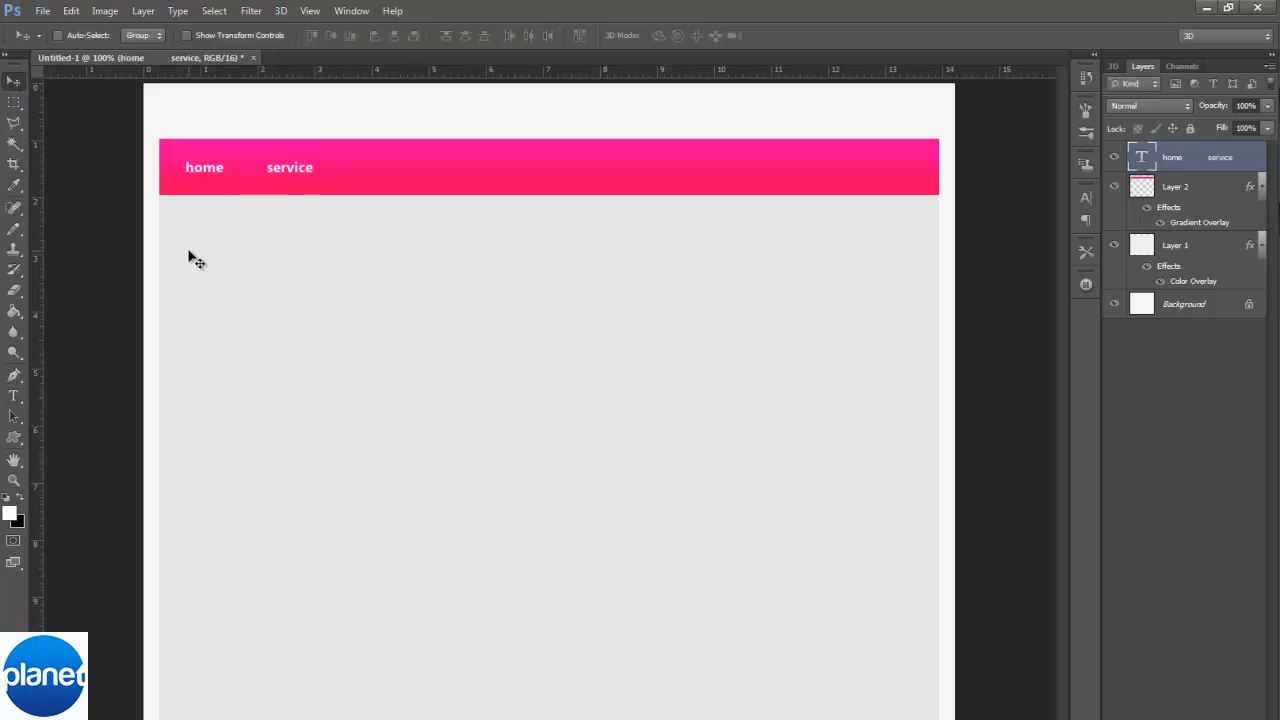
key("Right")
key("Right")
key("Right")
key("Right")
key("Right")
key("Right")
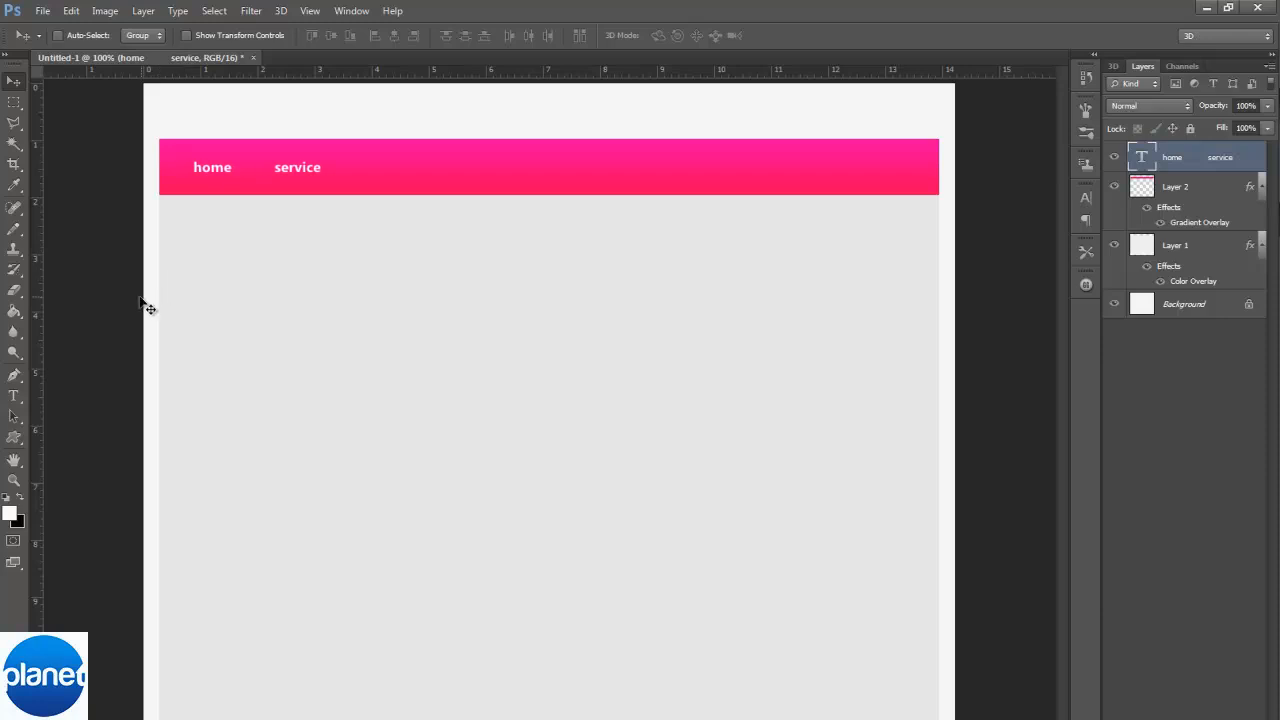
Step: Change "service" to "services" in the menu text and append "about me" and "contact us" with matching gaps
left_click(13, 396)
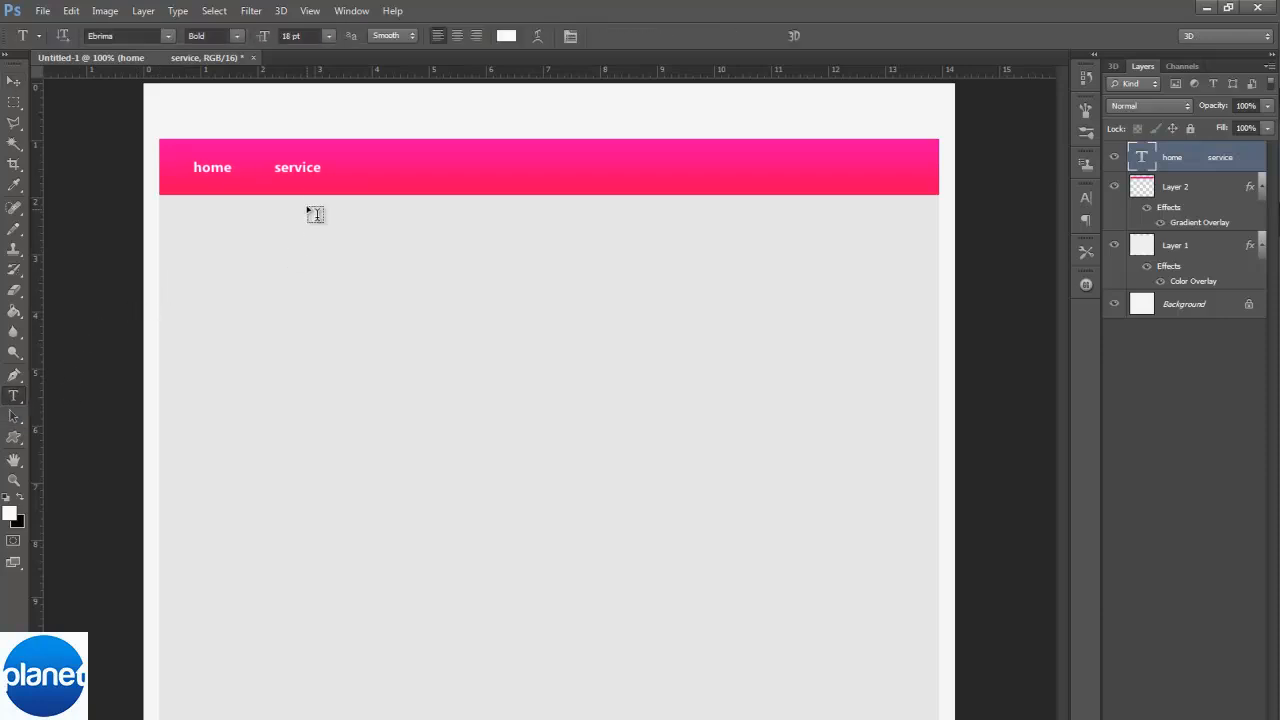
left_click(318, 168)
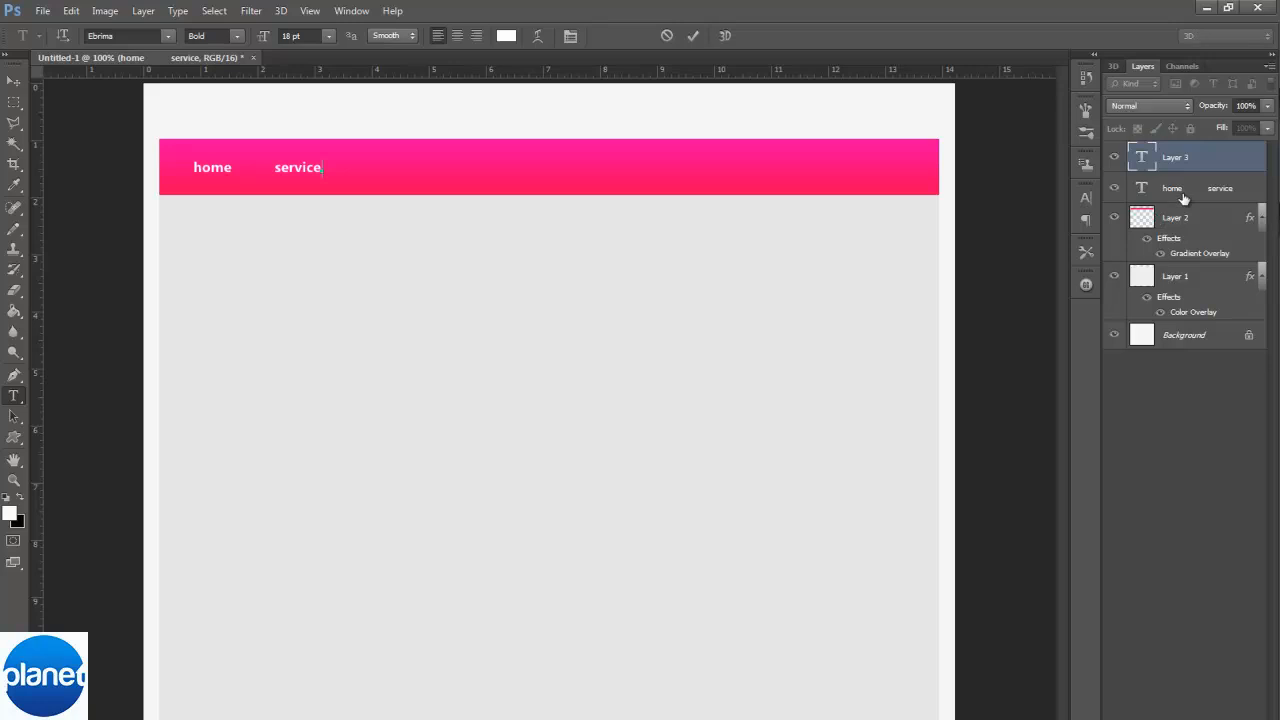
left_click(320, 168)
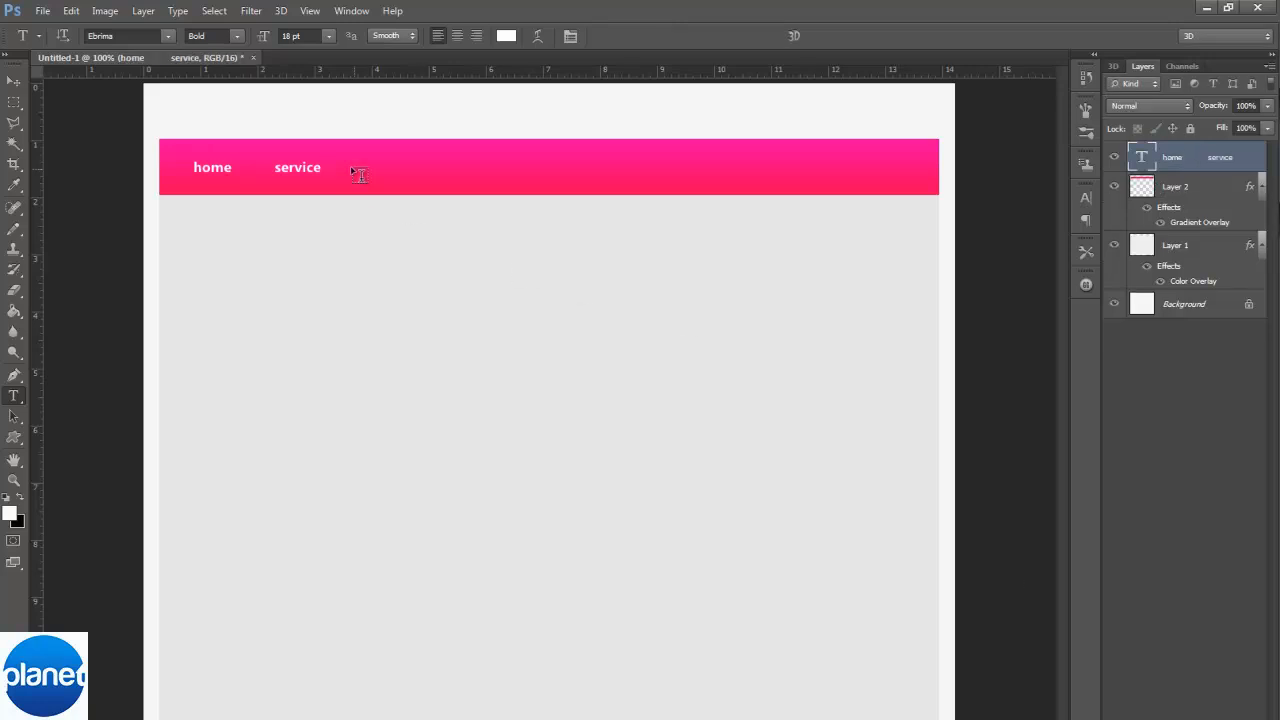
key("Tab")
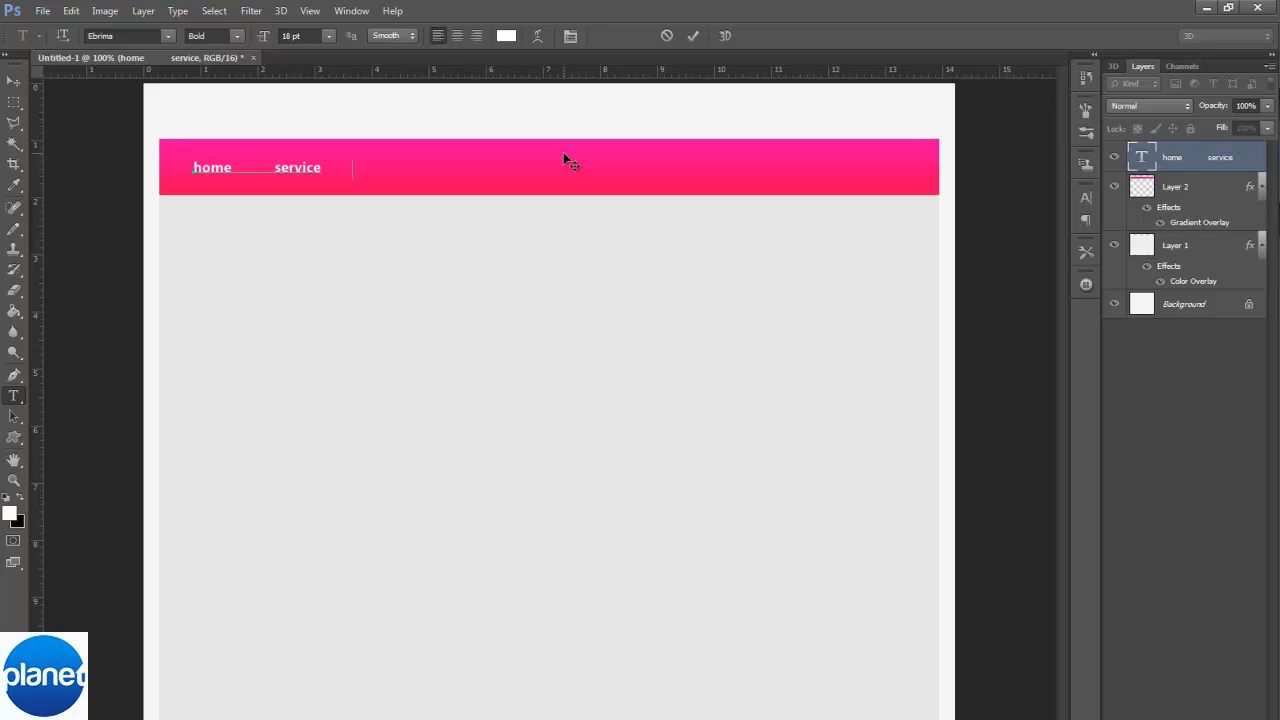
type("s")
key("Tab")
type("A")
key("BackSpace")
type("about me")
key("Tab")
type("contac")
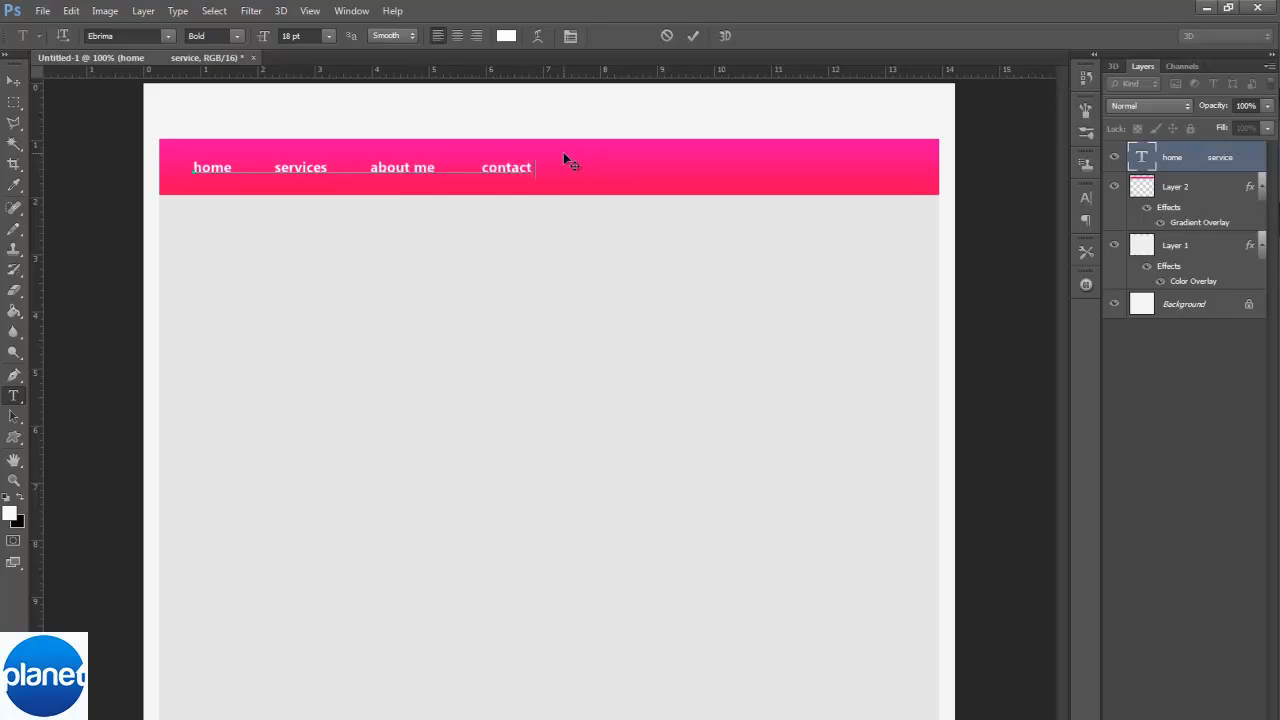
type("t us port")
Step: Append "portfolio", "blog" and "the team" to the header menu text, using the copied gap between the items
key("Tab")
type("portfolio")
key("ctrl")
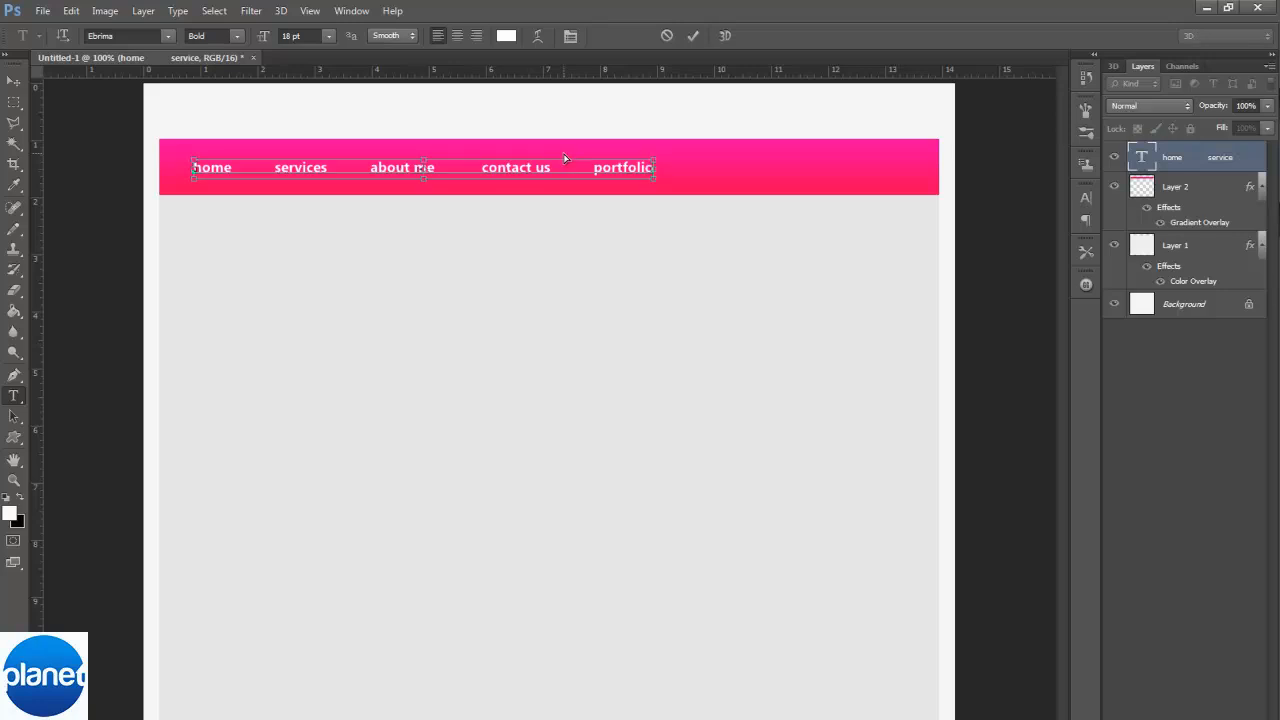
key("ctrl+v")
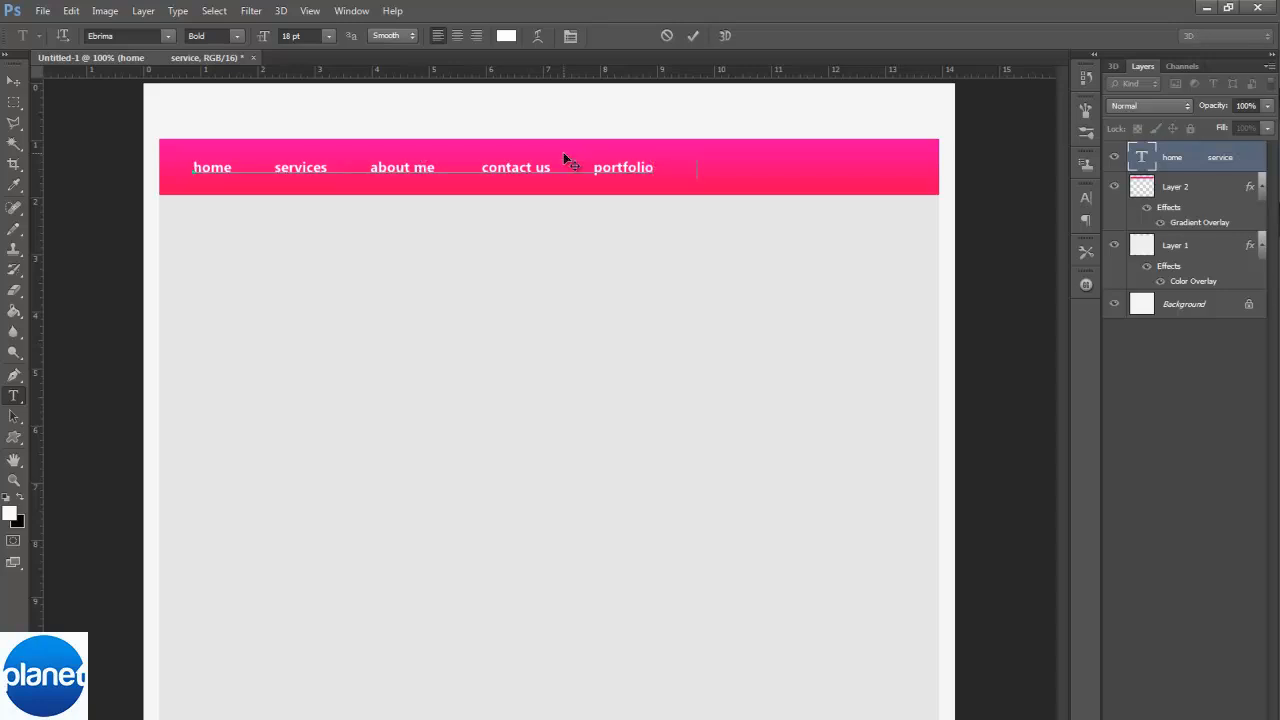
type("blogthe team")
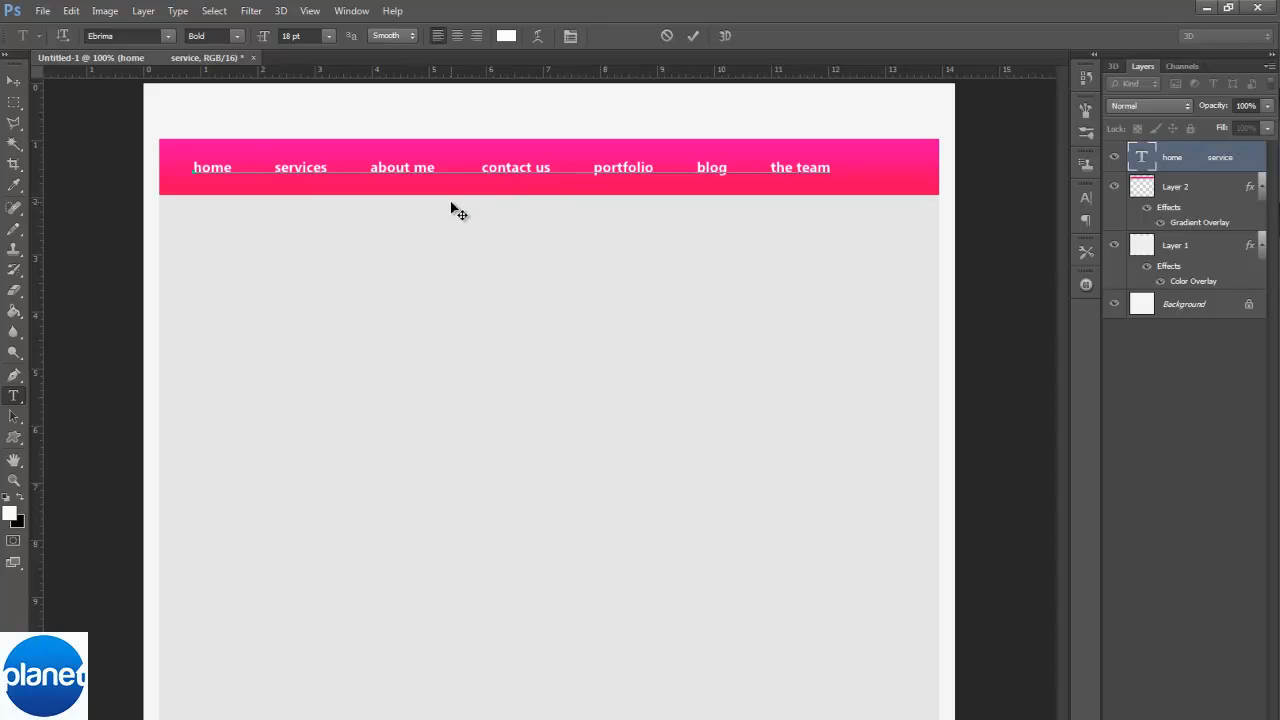
Step: Move the whole menu text toward the right end of the header bar, keeping its height in the bar
left_click(13, 83)
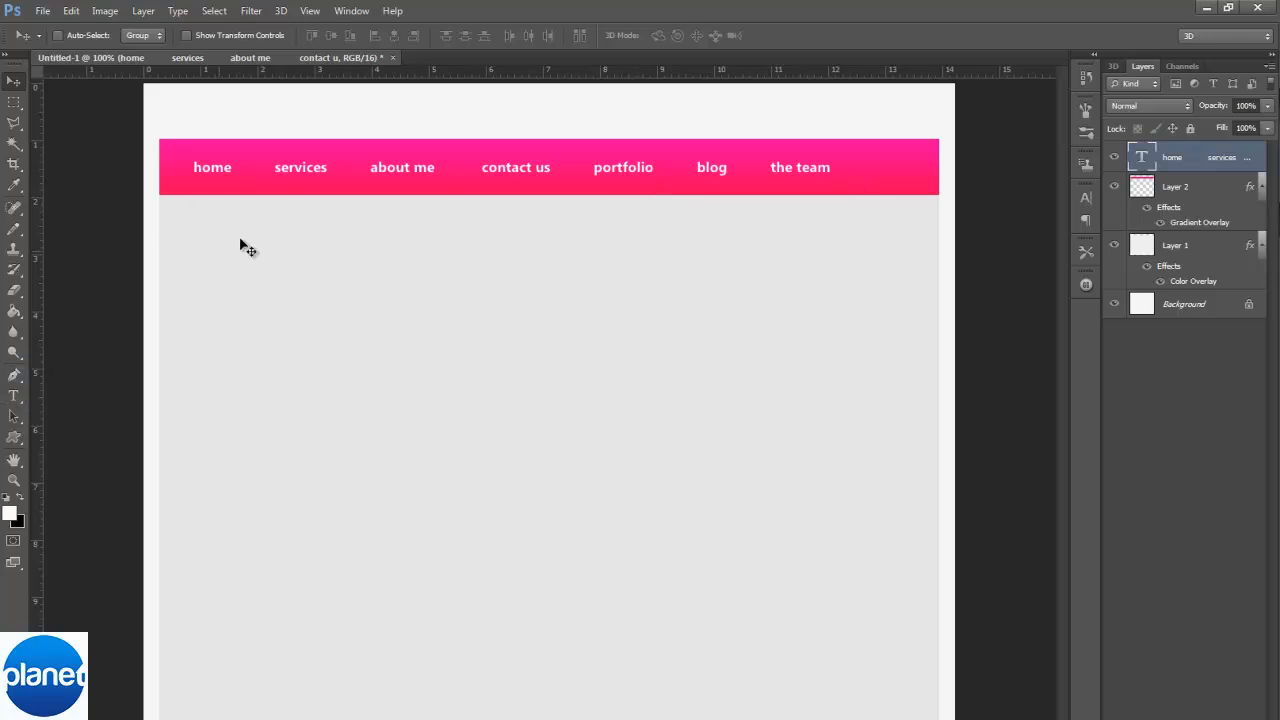
left_click_drag(296, 175, 363, 180)
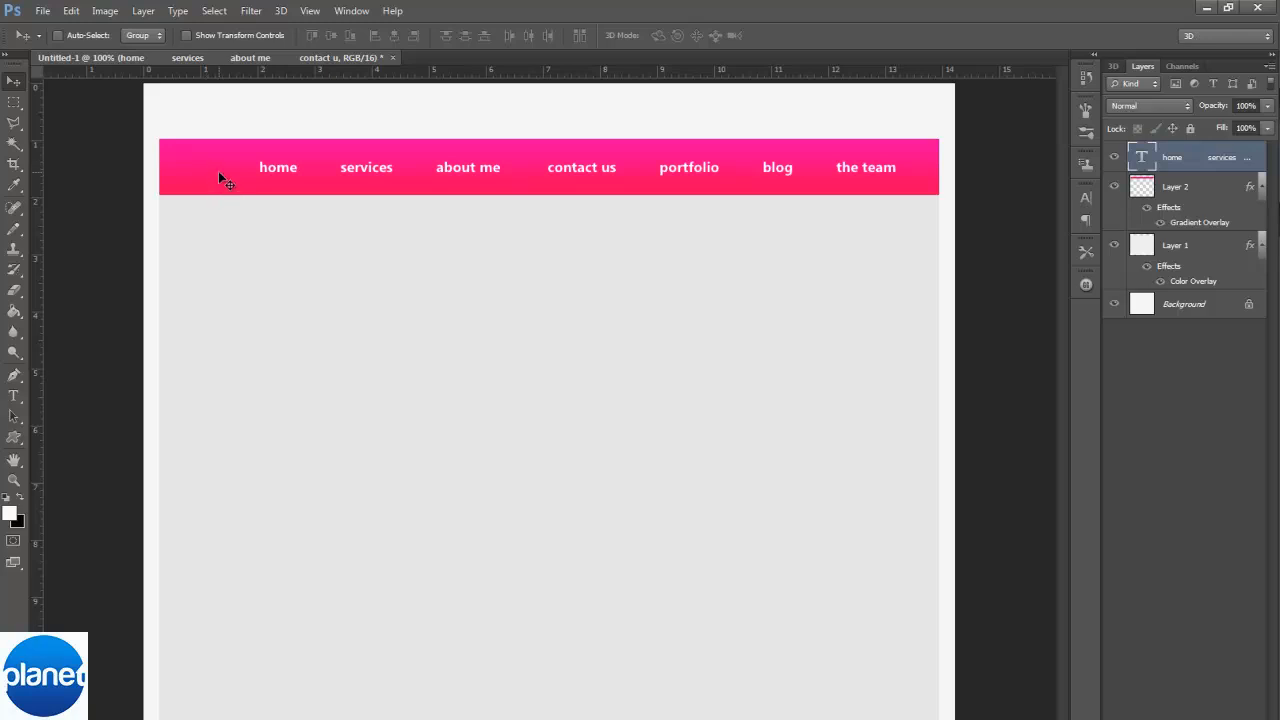
left_click_drag(350, 175, 350, 232)
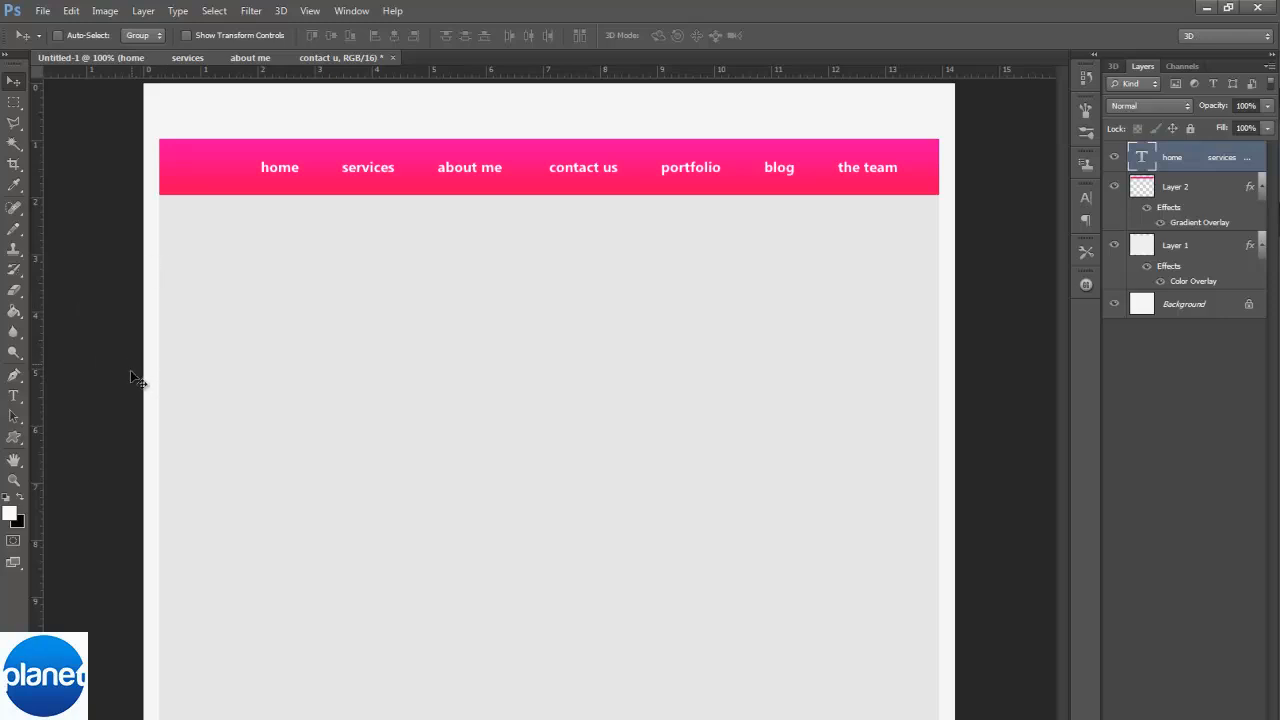
Step: Tighten the header menu by removing two spaces from each of the six gaps between its items
left_click(13, 396)
left_click(323, 166)
key("BackSpace")
key("BackSpace")
left_click(404, 167)
key("BackSpace")
key("BackSpace")
left_click(514, 167)
key("BackSpace")
key("BackSpace")
left_click(620, 172)
key("BackSpace")
key("BackSpace")
left_click(712, 172)
key("BackSpace")
key("BackSpace")
left_click(768, 180)
key("BackSpace")
key("BackSpace")
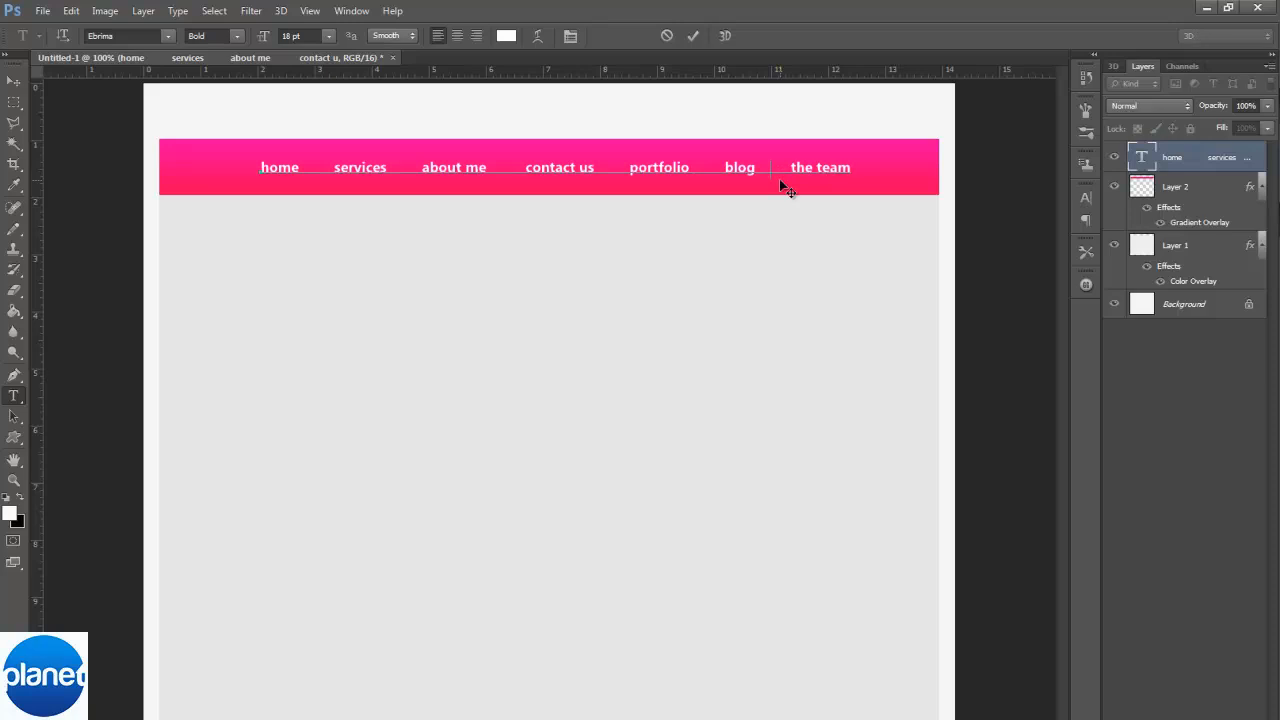
Step: Set the font of the entire header menu text to Arial
key("ctrl+a")
left_click(126, 40)
left_click(126, 37)
type("Ar")
key("Return")
left_click(456, 160)
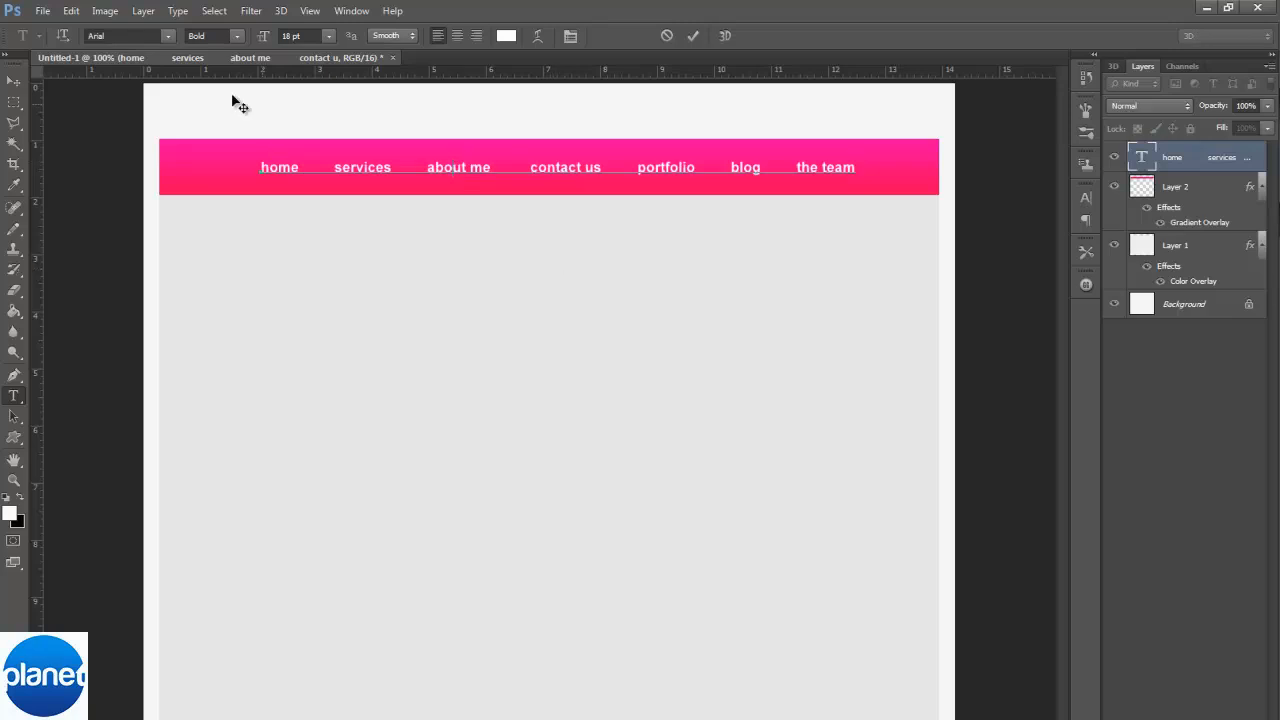
Step: Move the menu text further right so "the team" sits close to the header bar's right edge
left_click(14, 81)
left_click_drag(475, 193, 531, 203)
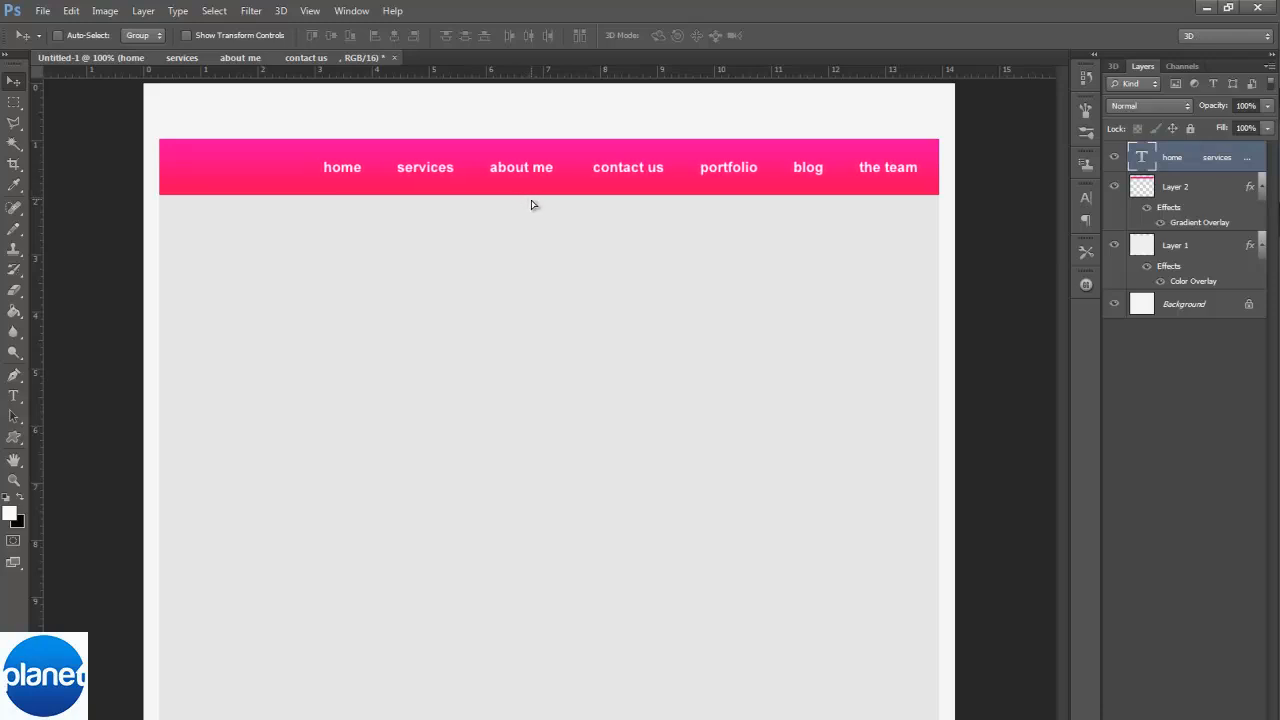
key("Left")
key("Left")
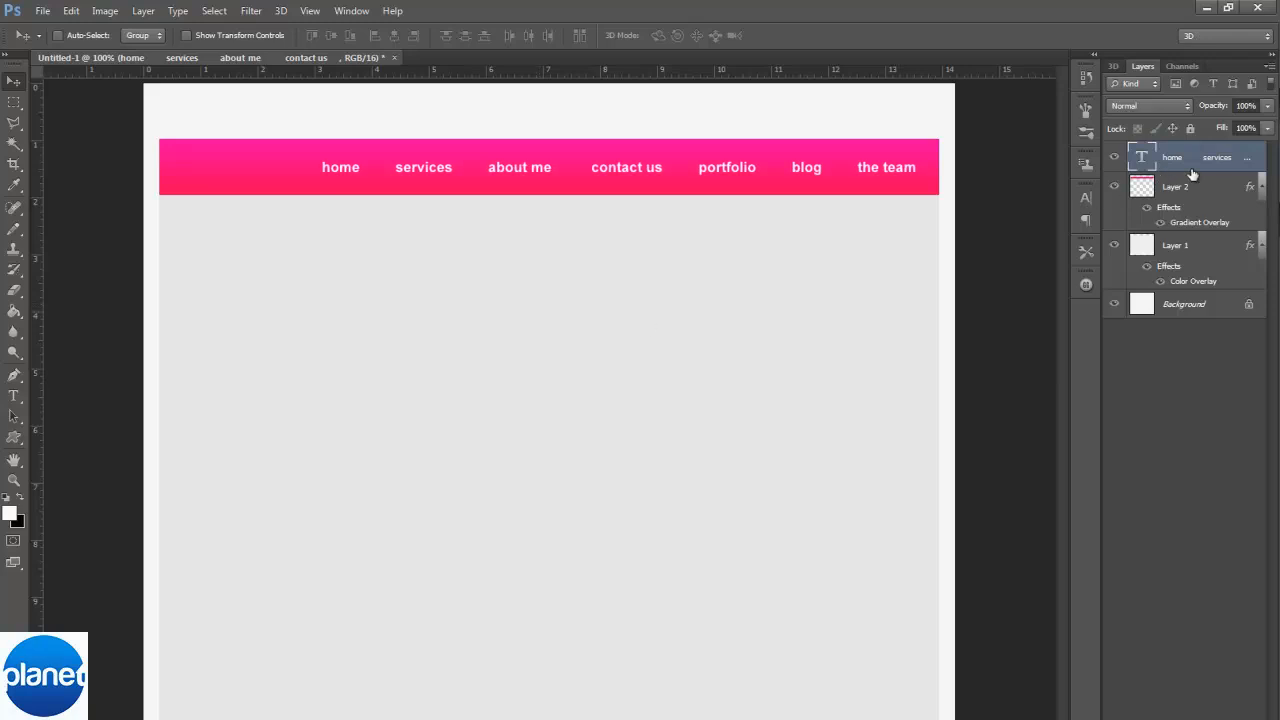
Step: Add a drop shadow to the menu text layer with 0 px size and about 38% opacity
double_click(1192, 175)
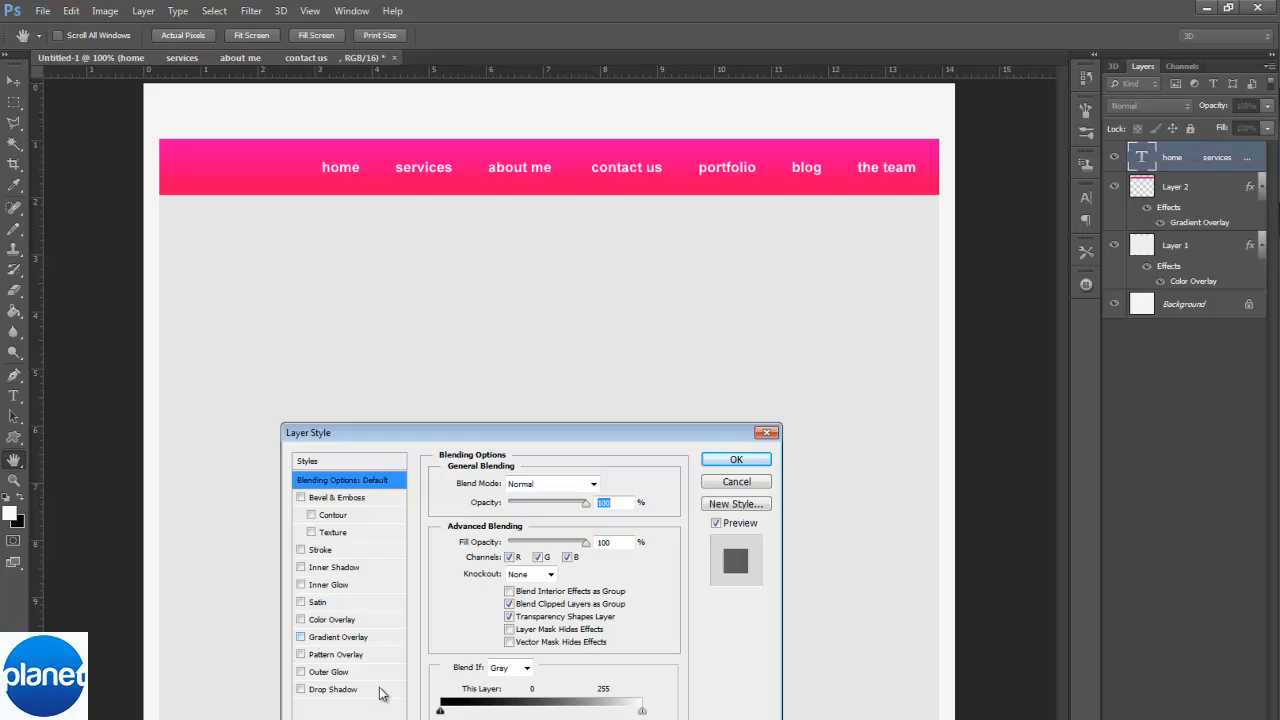
left_click(301, 689)
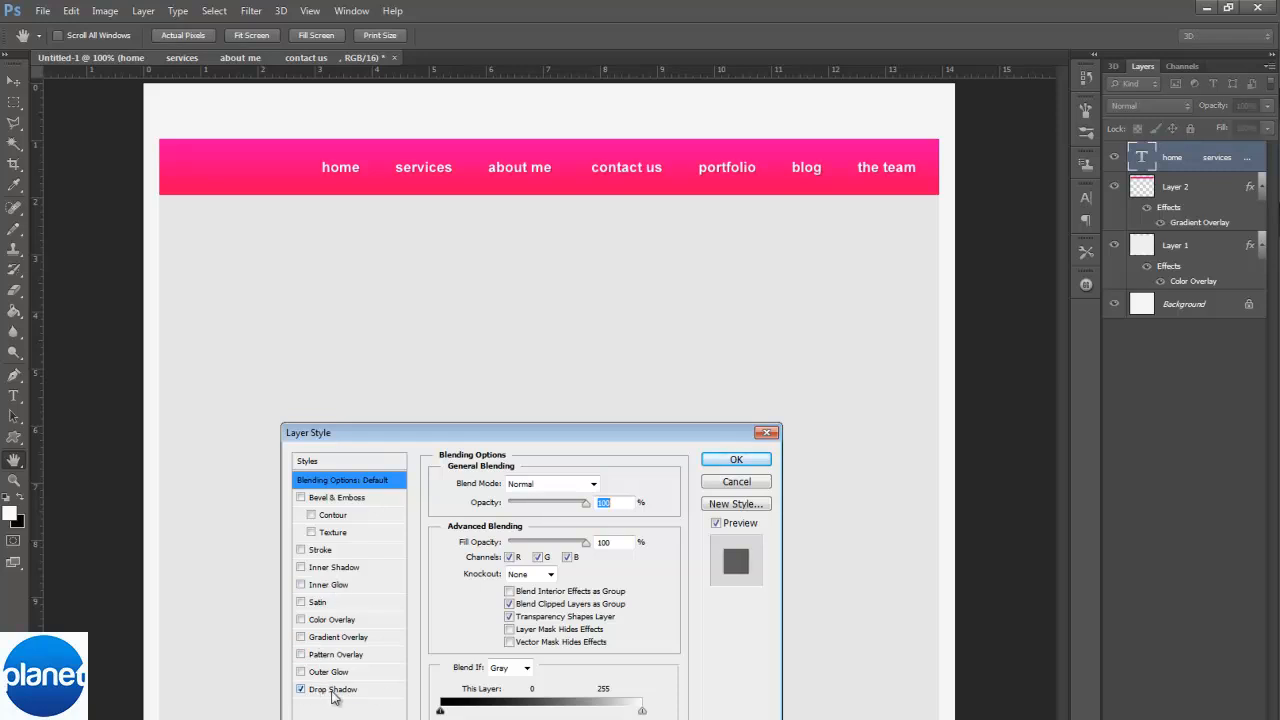
left_click(340, 689)
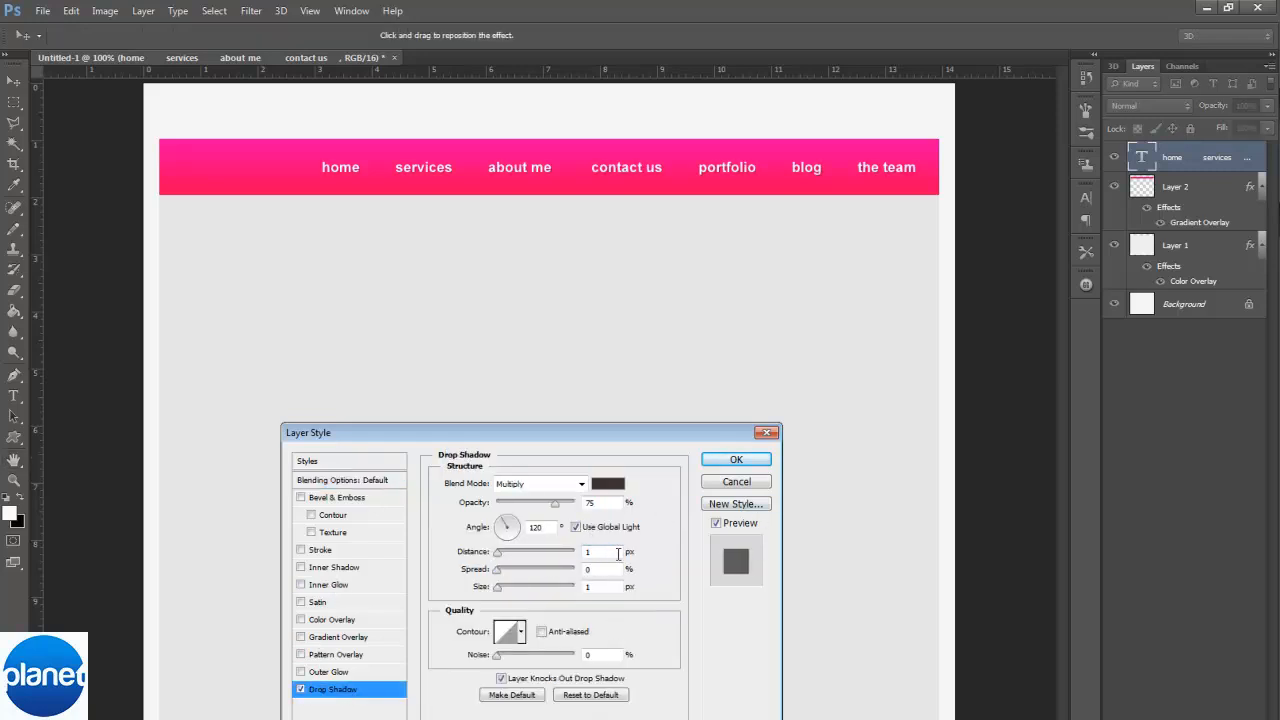
left_click_drag(609, 584, 451, 589)
type("0")
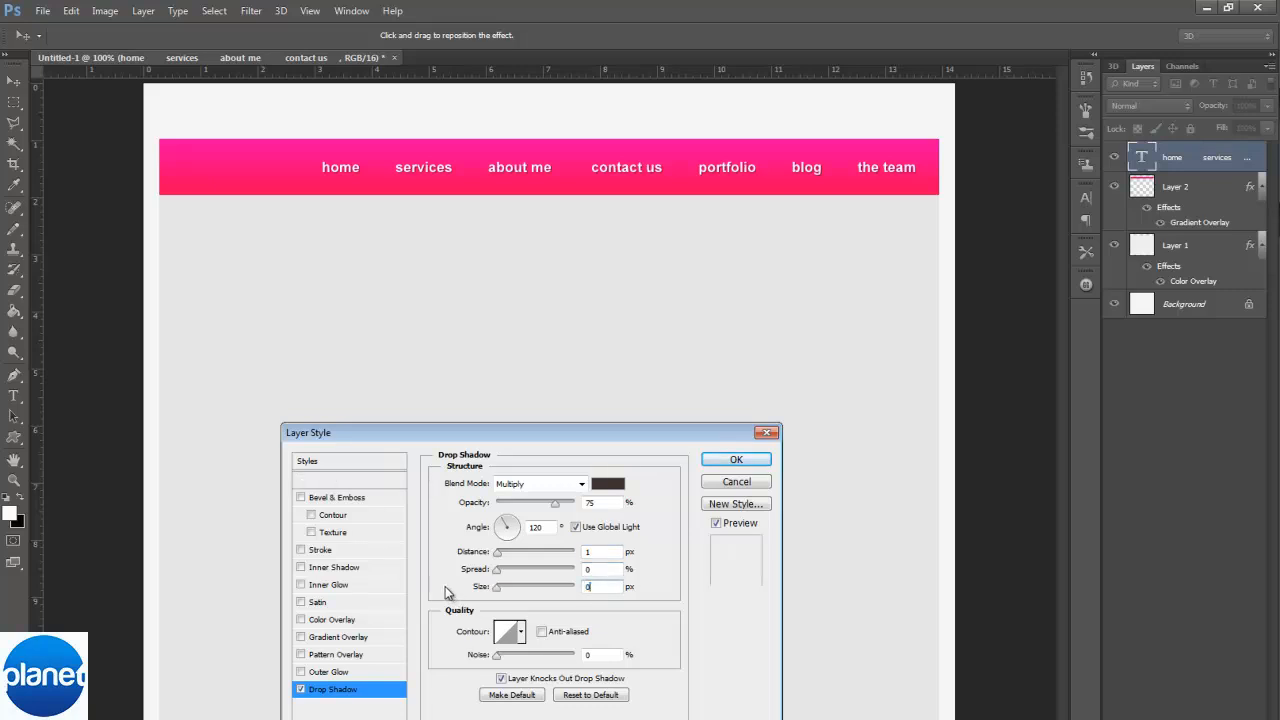
left_click_drag(556, 503, 525, 506)
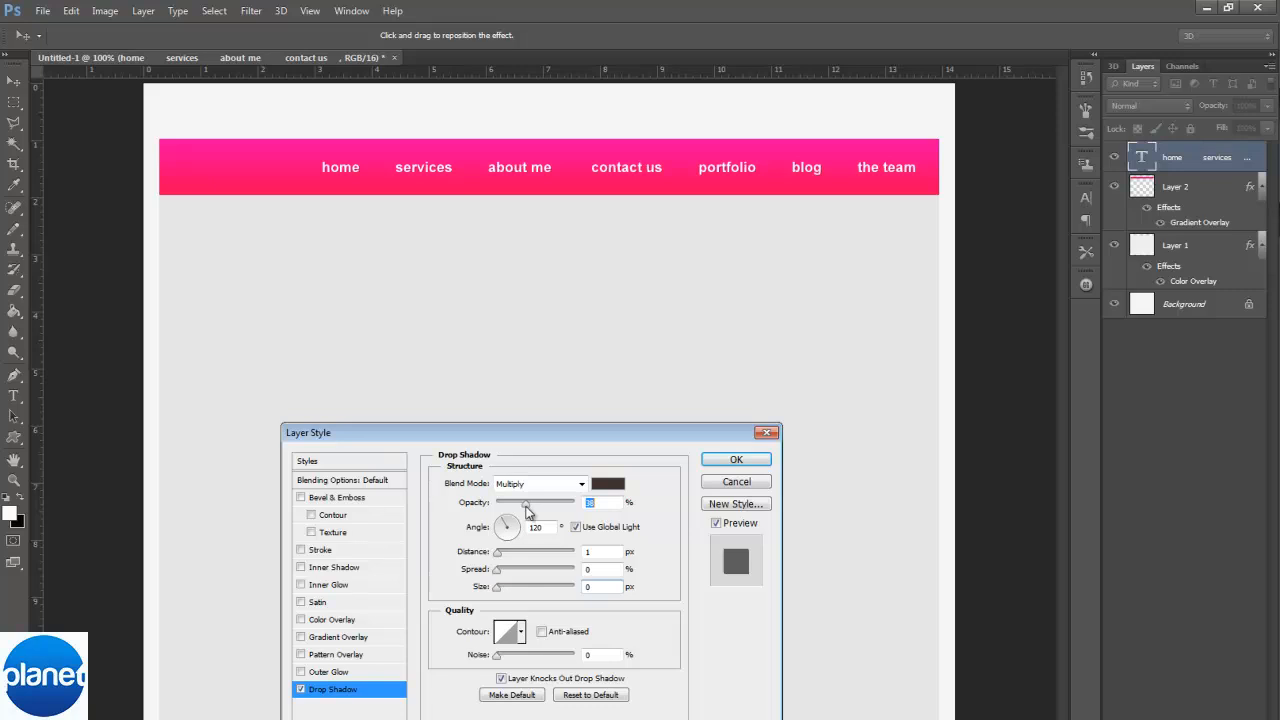
left_click(733, 461)
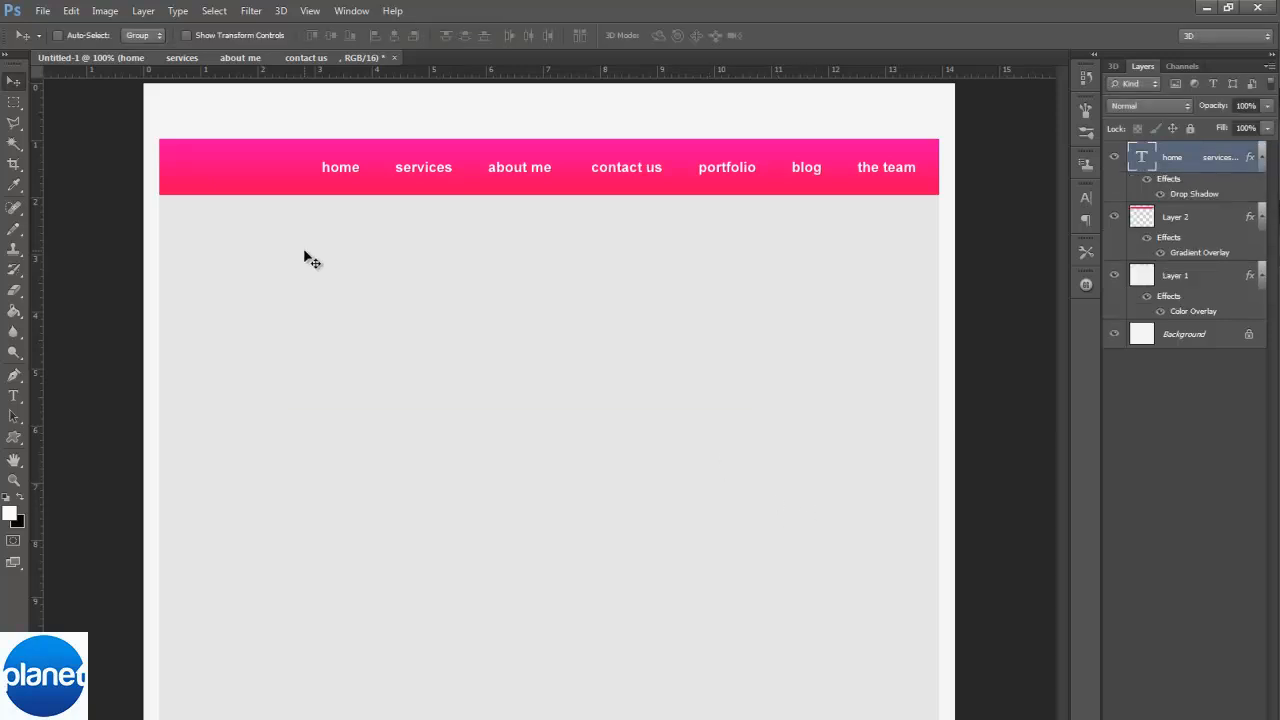
Step: Create a new layer directly above the header bar's Layer 2 and switch to the 1 px Pencil tool
left_click(1216, 220)
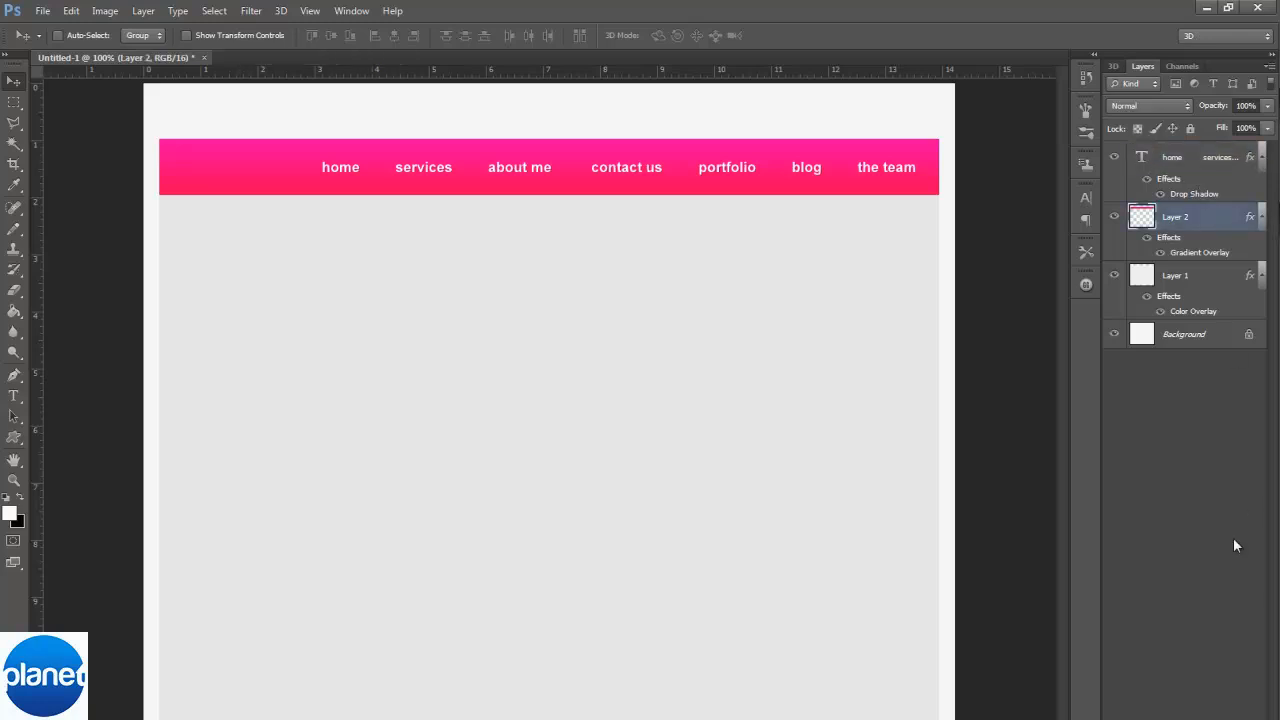
key("ctrl+shift+alt+n")
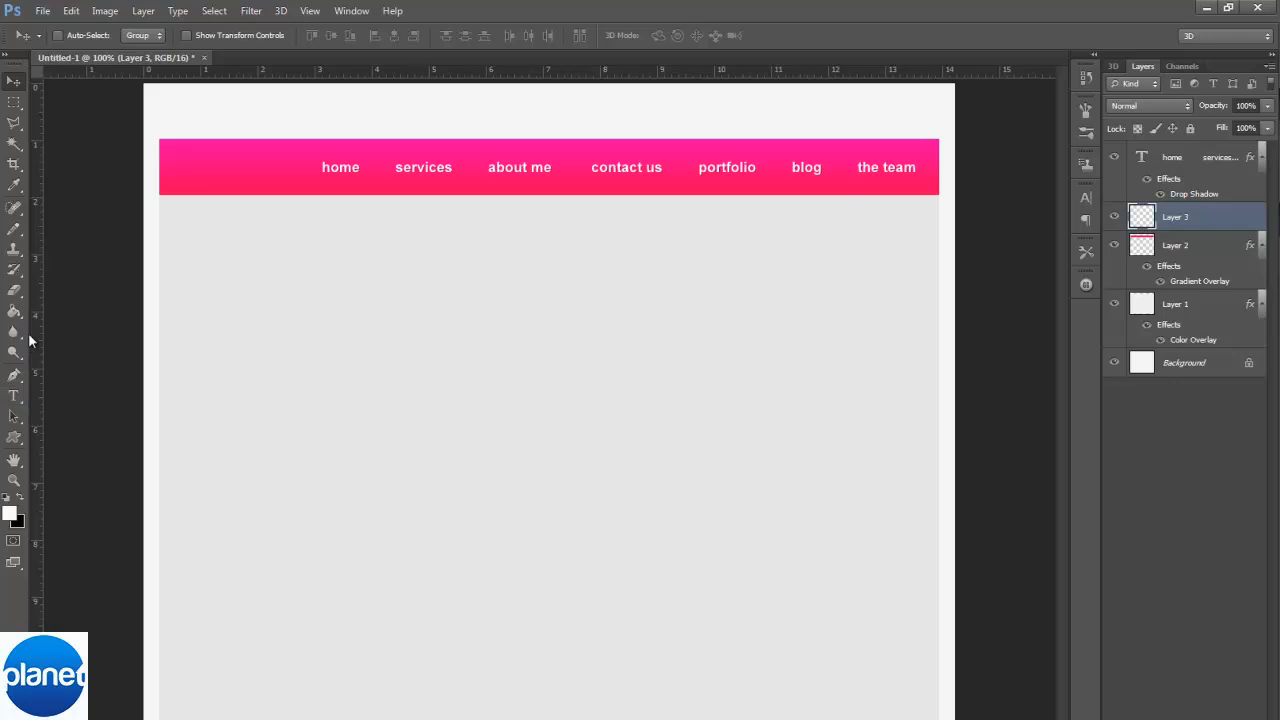
left_click(17, 231)
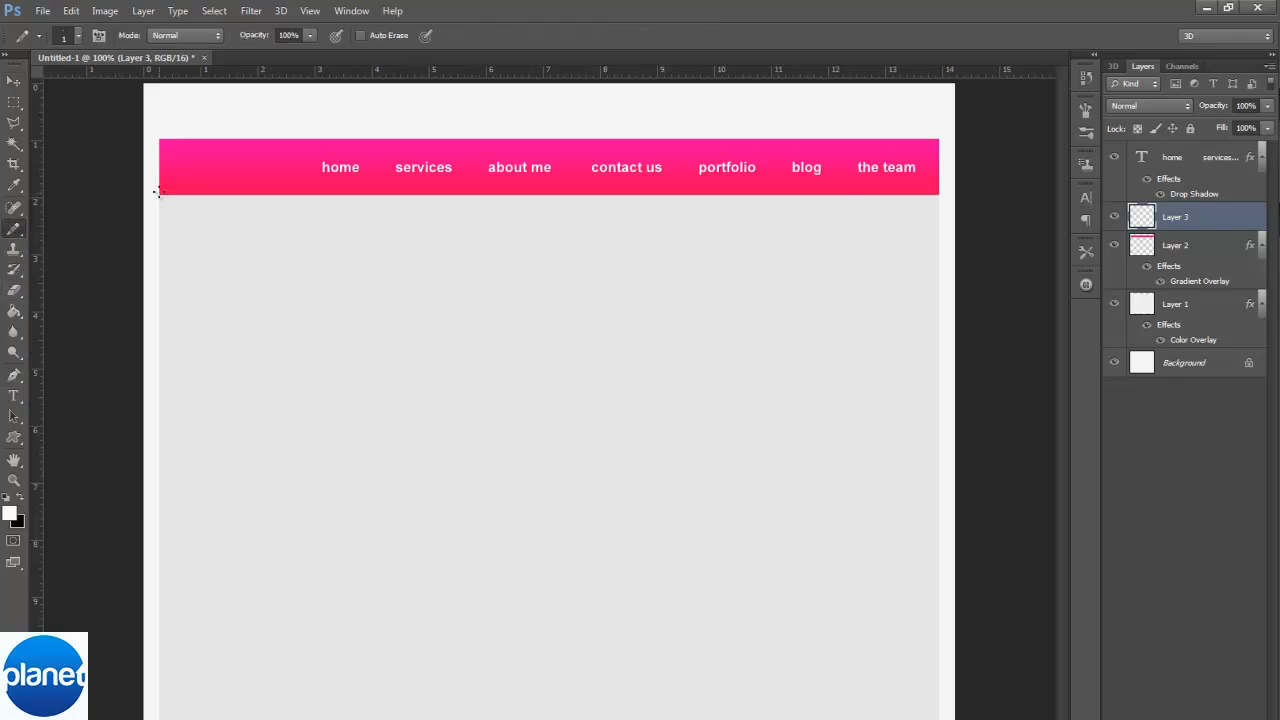
left_click_drag(160, 188, 343, 189)
key("ctrl+z")
left_click_drag(158, 188, 313, 189)
left_click_drag(158, 191, 295, 193)
key("ctrl+z")
Step: Draw a straight 1 px white line across the header bar just above its lower edge and trim any overhang past its right end
mouse_move(157, 189)
left_mouse_down()
mouse_move(236, 201)
mouse_move(694, 197)
mouse_move(925, 225)
left_mouse_up()
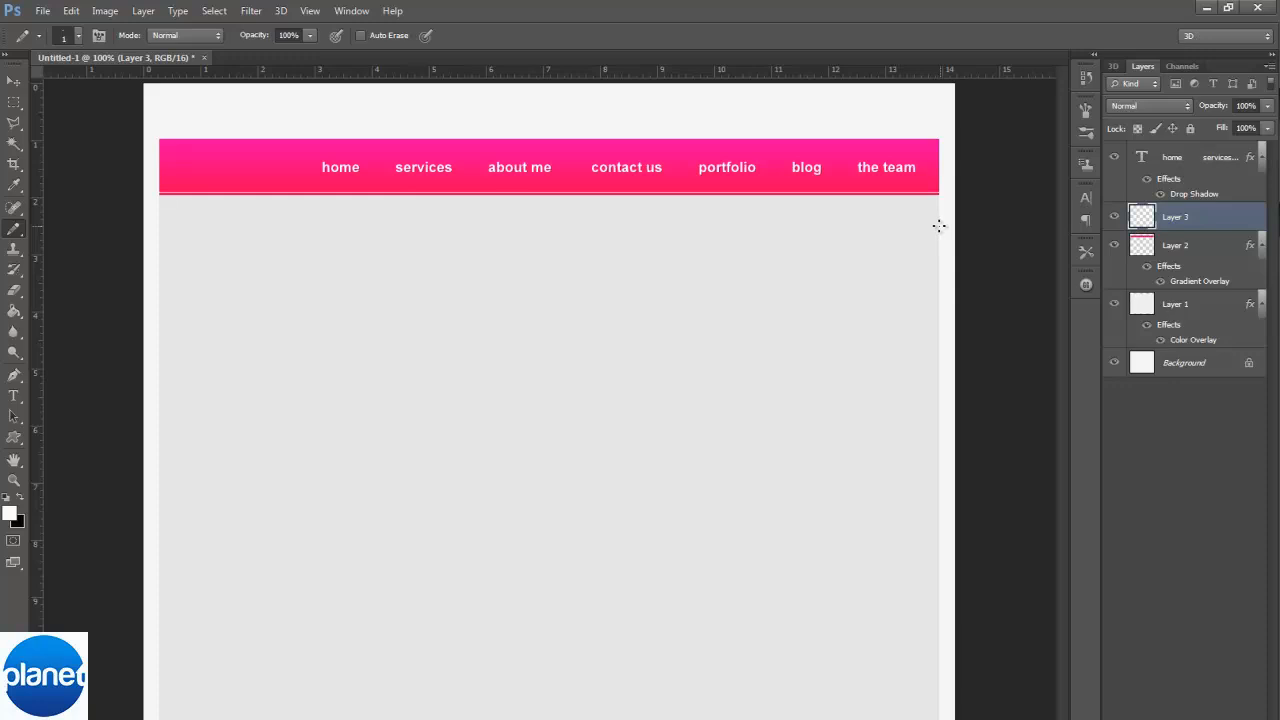
left_click(14, 102)
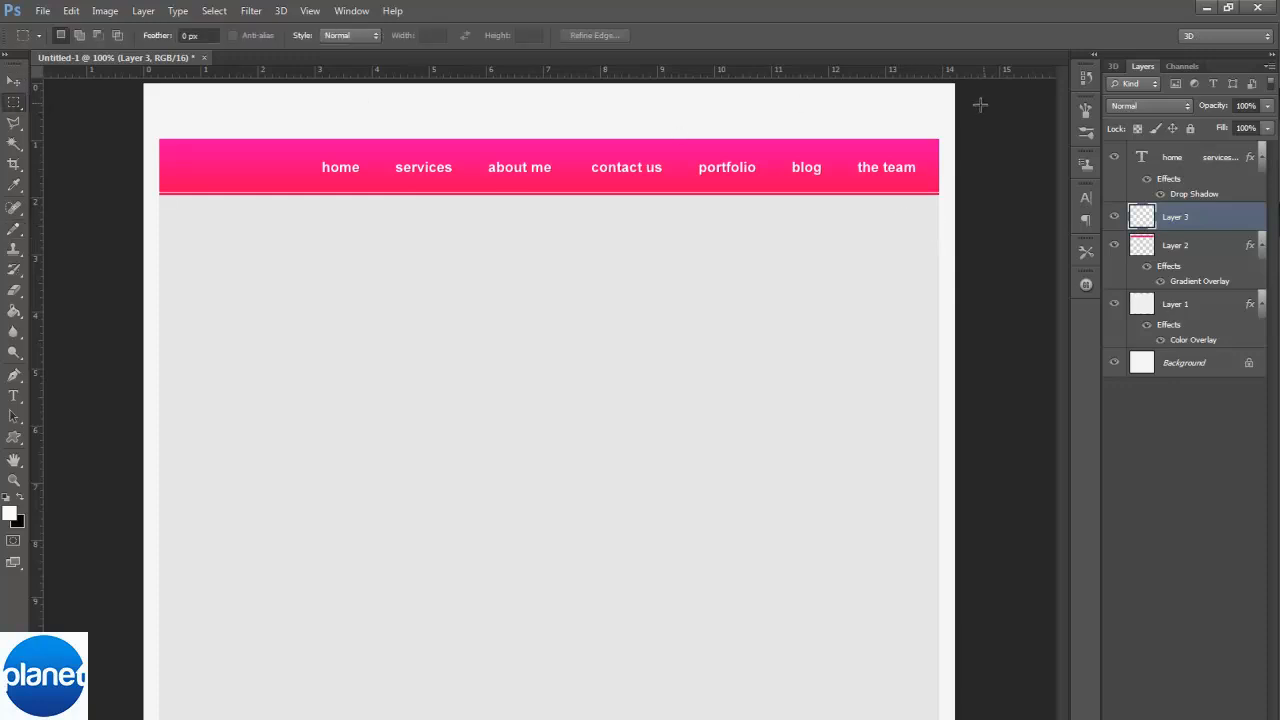
left_click_drag(940, 120, 1000, 298)
left_click(981, 213)
Step: Lower the opacity of the white line's Layer 3 to about 51%
left_click(1267, 128)
left_click_drag(1267, 126, 1208, 142)
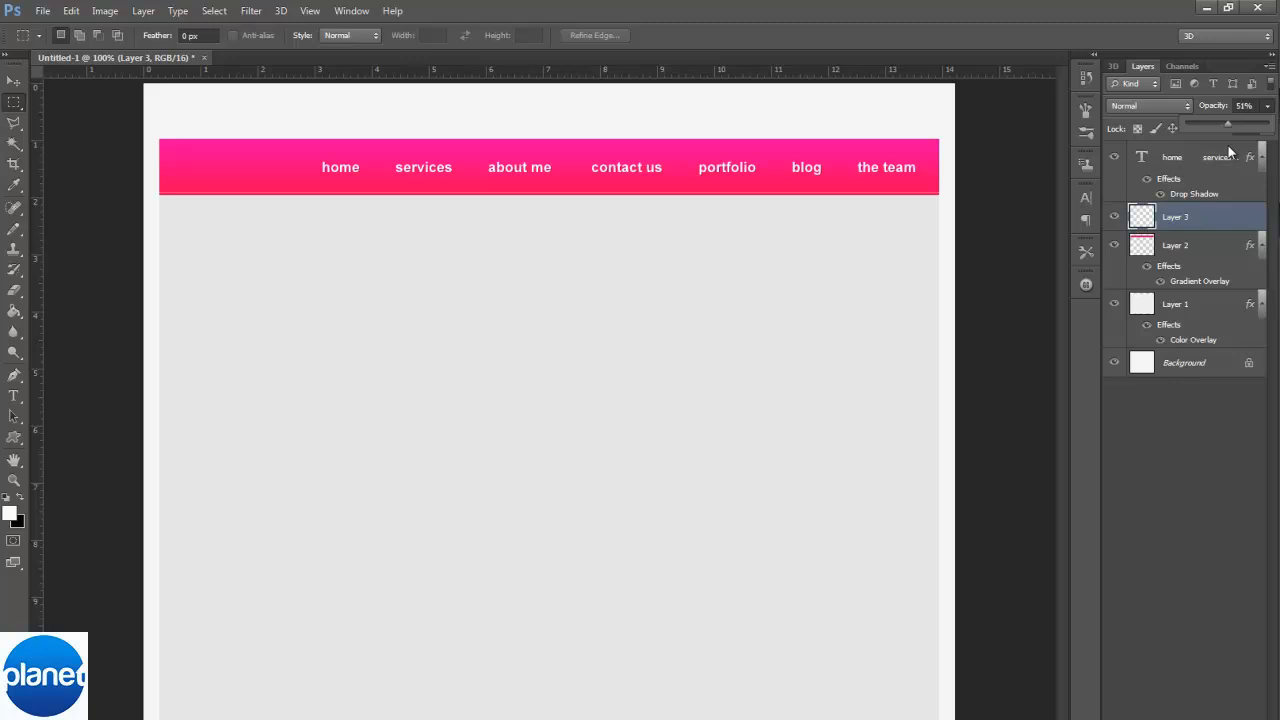
Step: Add an inner shadow to the header bar's Layer 2 with 0 px distance, 7 px size and 45% opacity
left_click(1210, 252)
double_click(1212, 252)
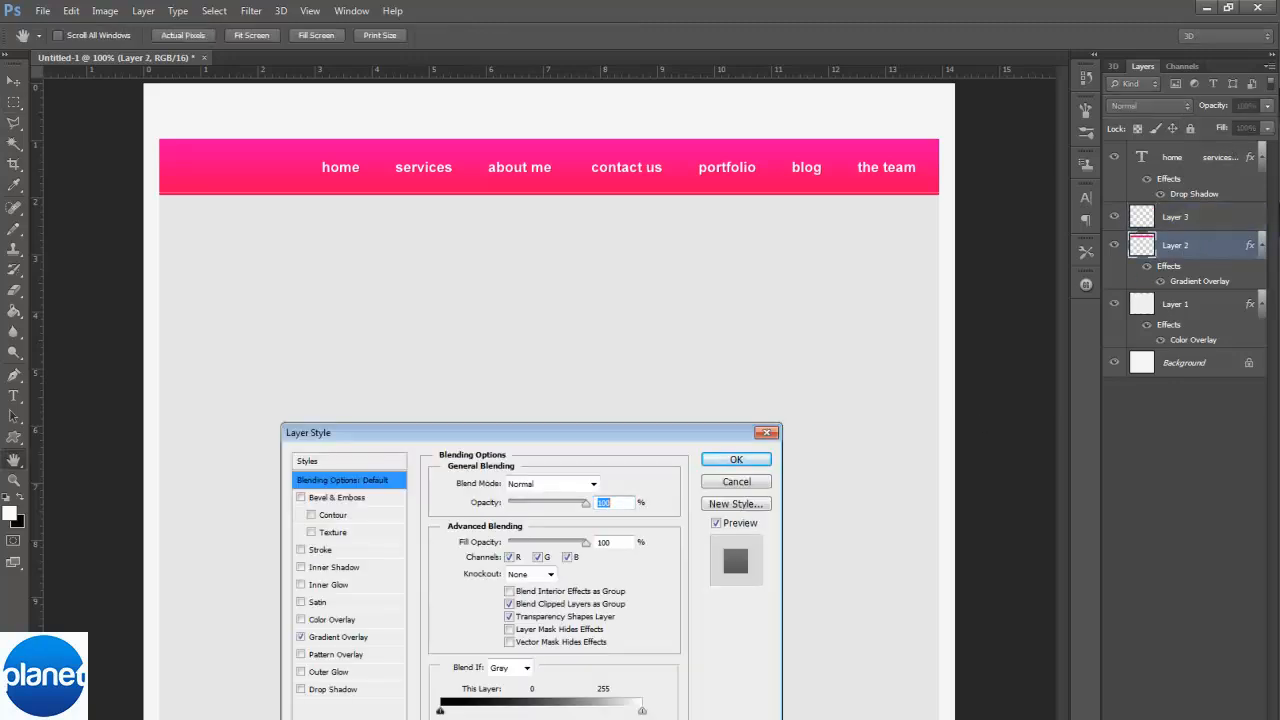
left_click(312, 569)
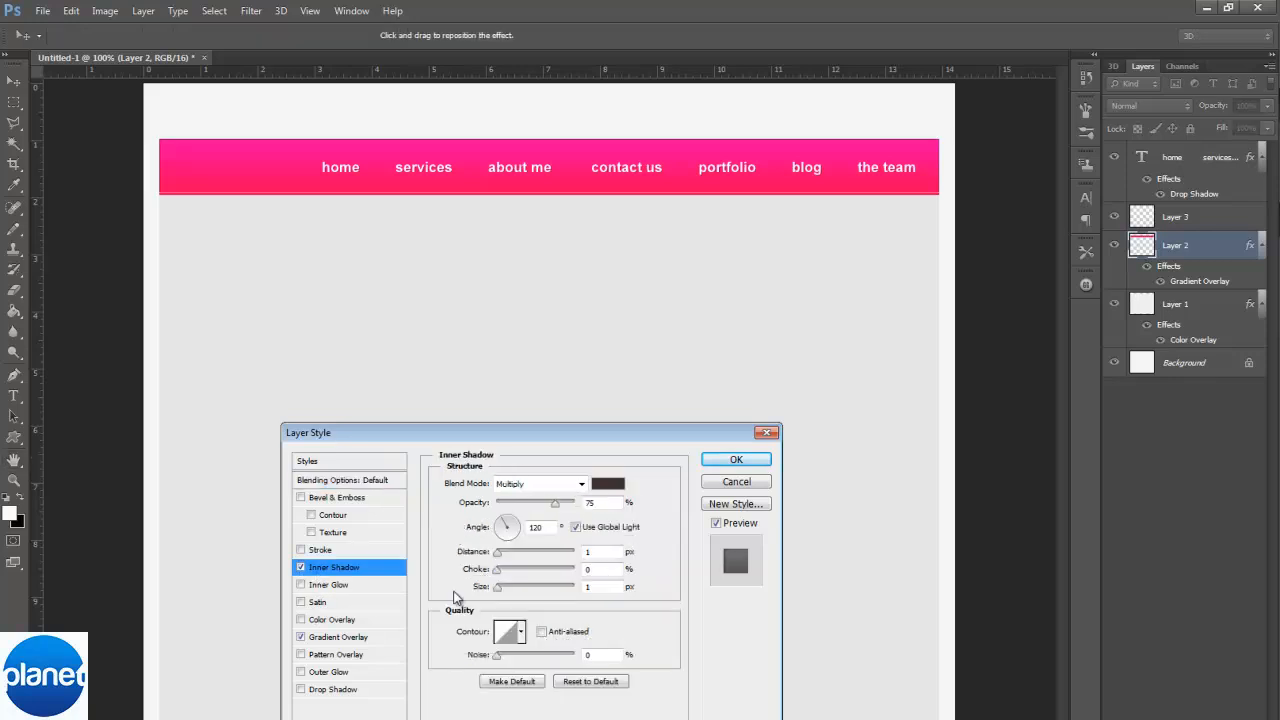
left_click_drag(497, 553, 506, 600)
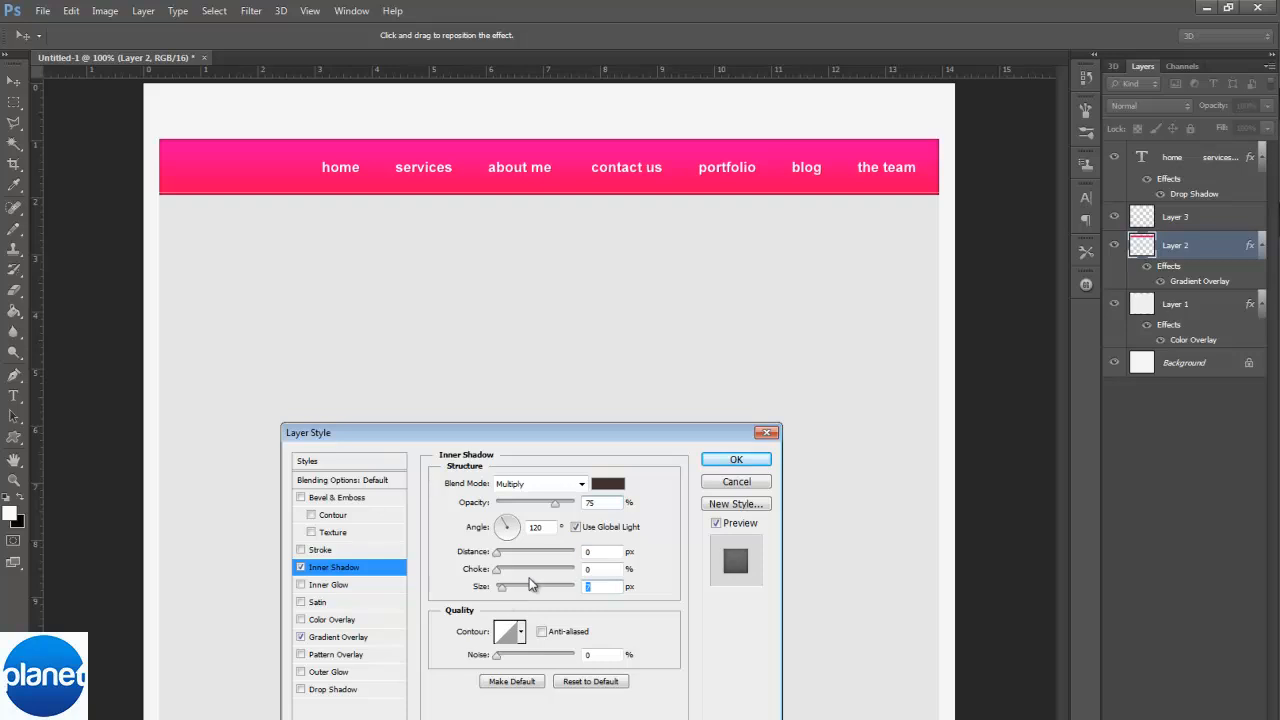
mouse_move(556, 504)
left_mouse_down()
mouse_move(527, 515)
mouse_move(558, 518)
mouse_move(547, 519)
left_mouse_up()
type("45")
left_click(736, 459)
Step: Raise the opacity of the white line's Layer 3 to 100%
left_click(1190, 228)
left_click(1267, 105)
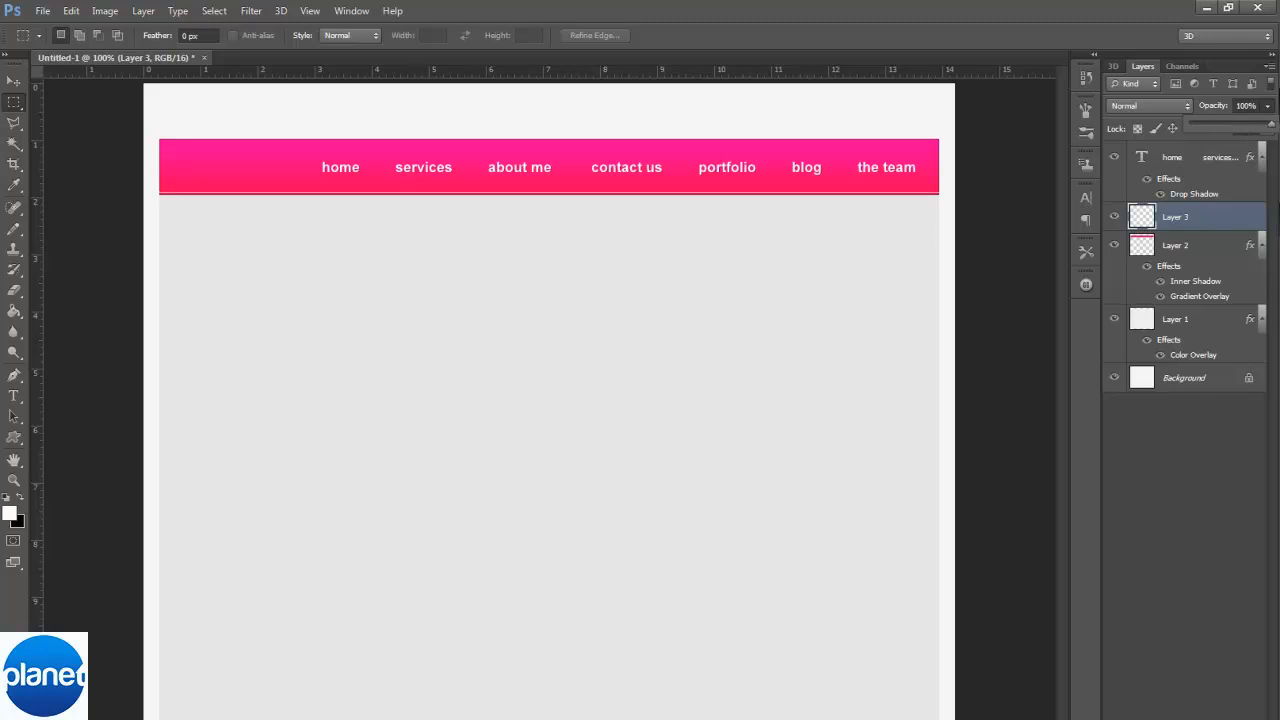
mouse_move(1271, 125)
left_mouse_down()
mouse_move(1252, 142)
mouse_move(1271, 142)
left_mouse_up()
Step: Try the Overlay and Dissolve blend modes on Layer 3, then return it to Normal
left_click(1172, 105)
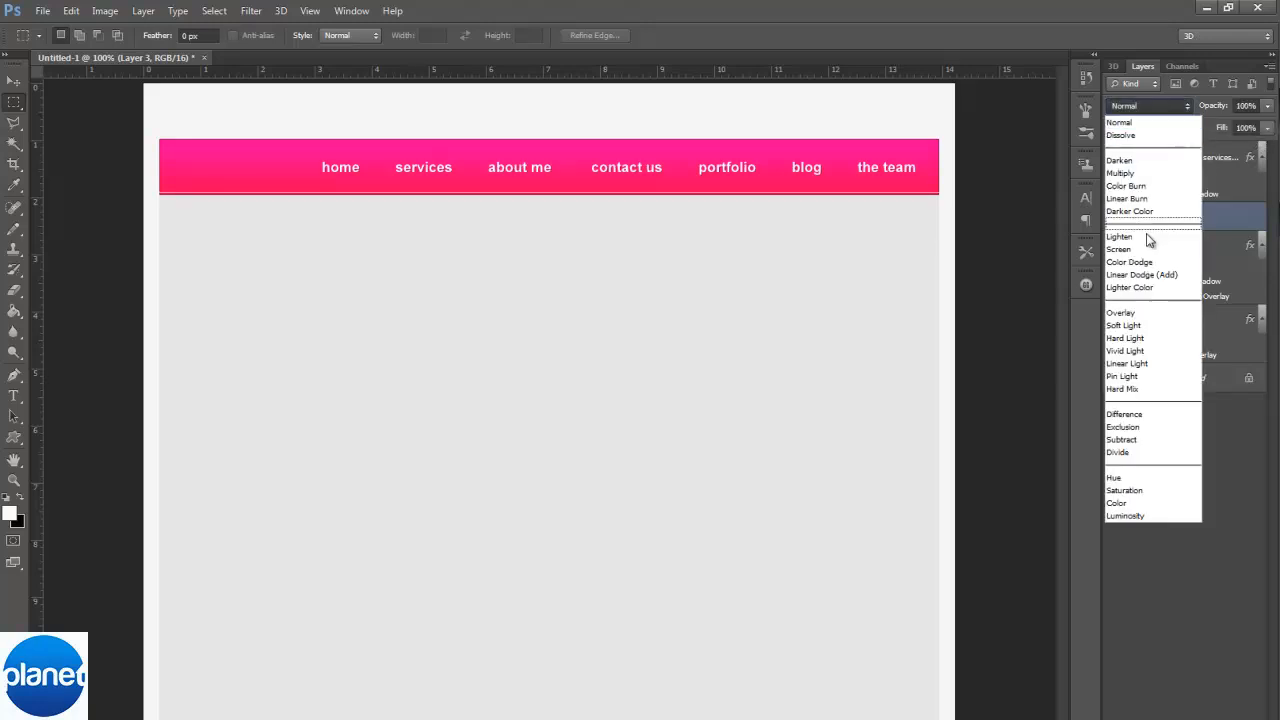
left_click(1157, 314)
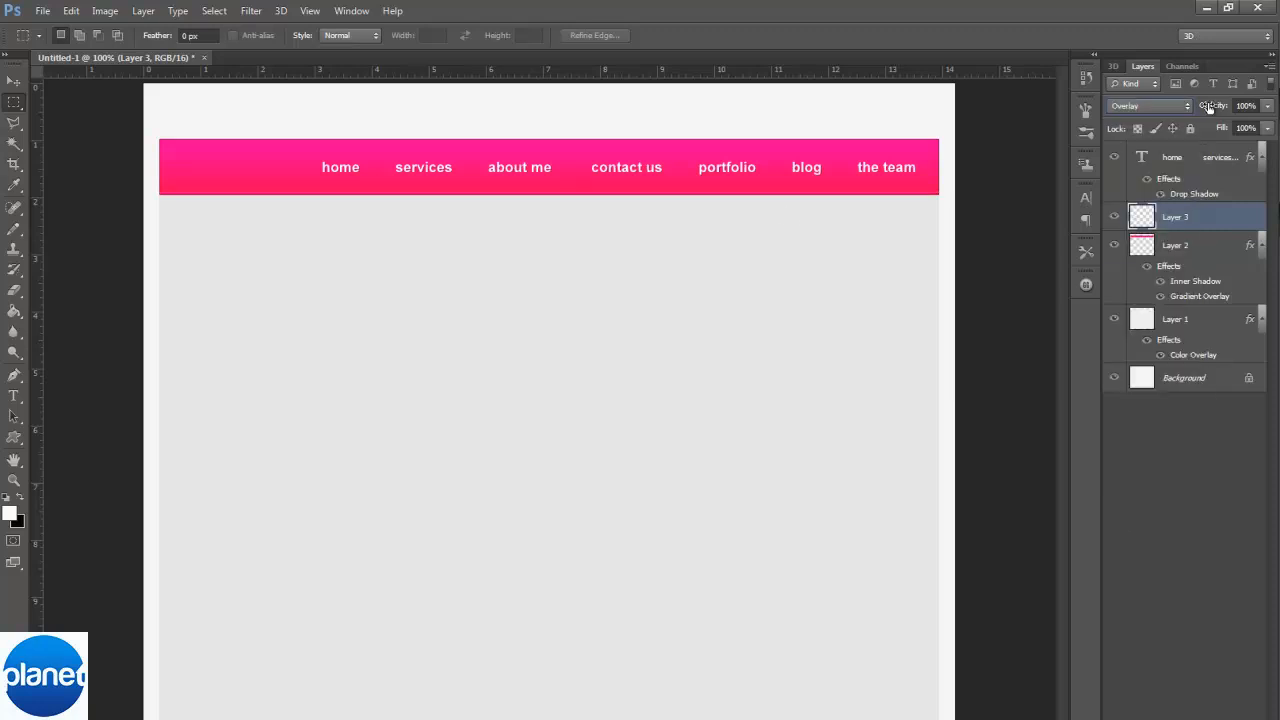
left_click(1150, 106)
left_click(1150, 135)
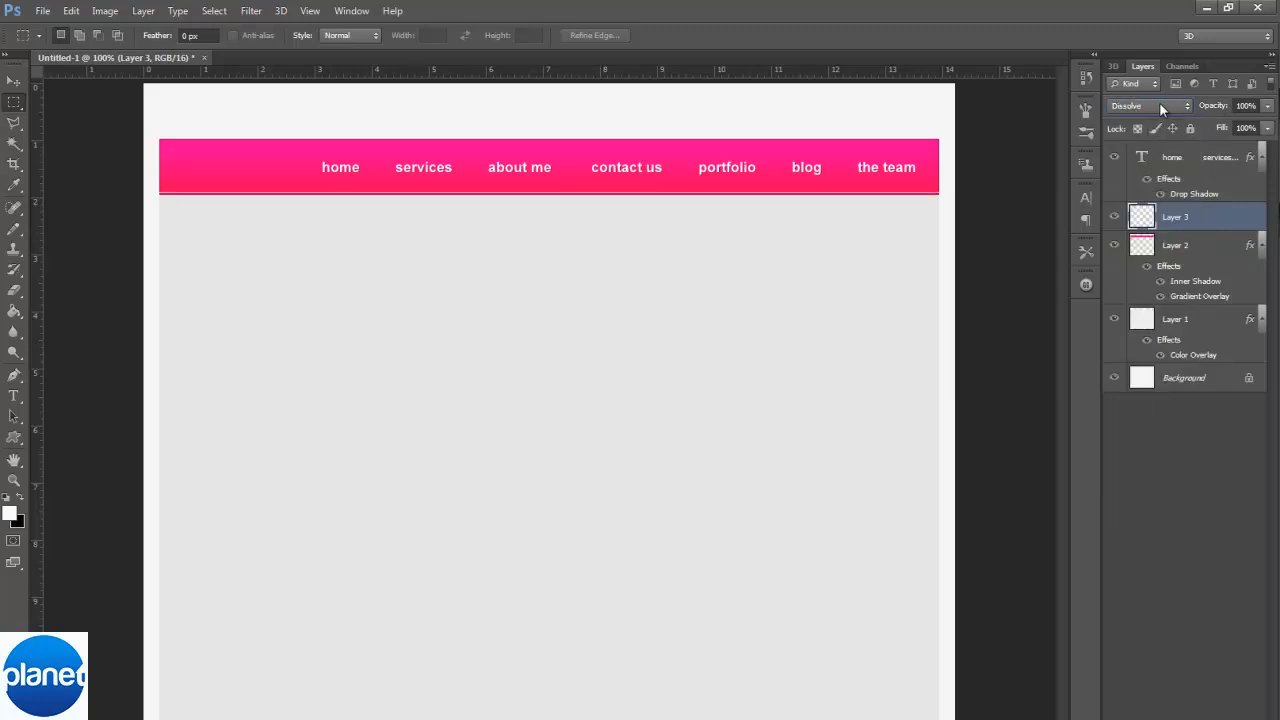
left_click(1159, 104)
left_click(1150, 118)
Step: Duplicate the white line's Layer 3 and nudge the copy slightly upward on the header bar
left_click(1267, 105)
mouse_move(1266, 124)
left_mouse_down()
mouse_move(1227, 130)
mouse_move(1272, 138)
left_mouse_up()
key("ctrl+j")
key("v")
key("Up")
key("Up")
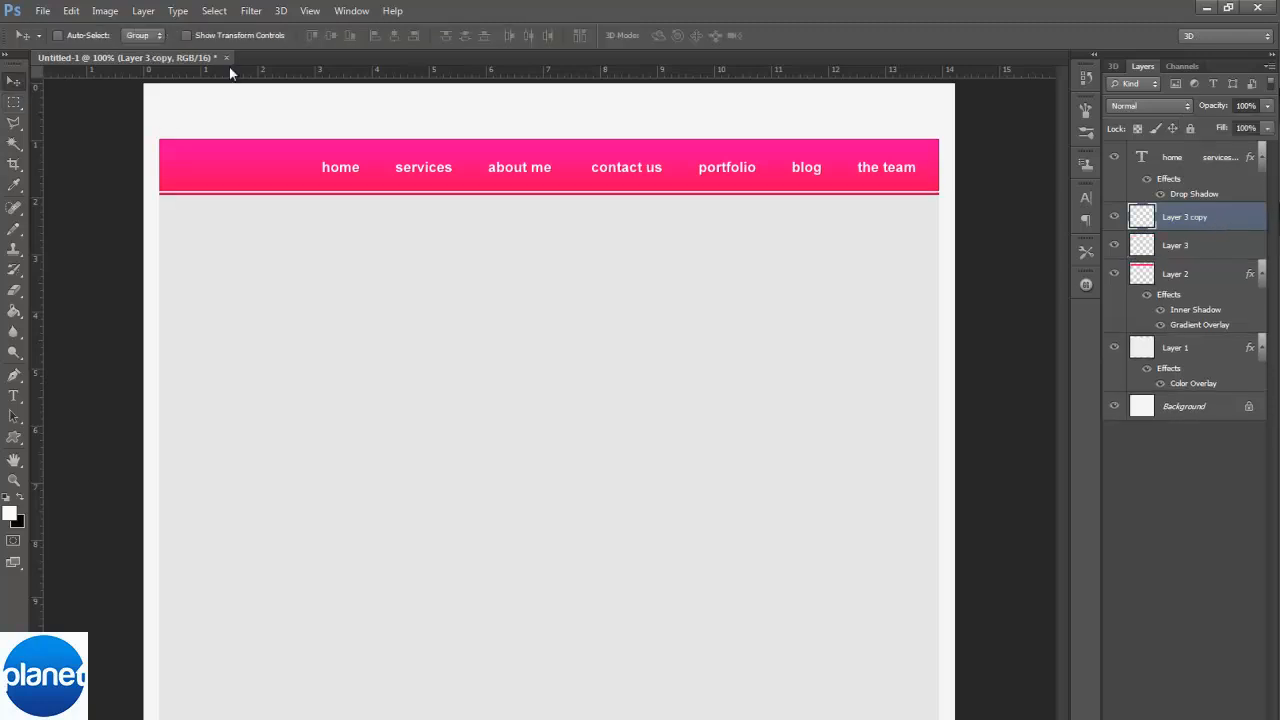
Step: Apply a black (000000) color overlay at 100% opacity to the duplicated line layer
double_click(1236, 224)
left_click(325, 620)
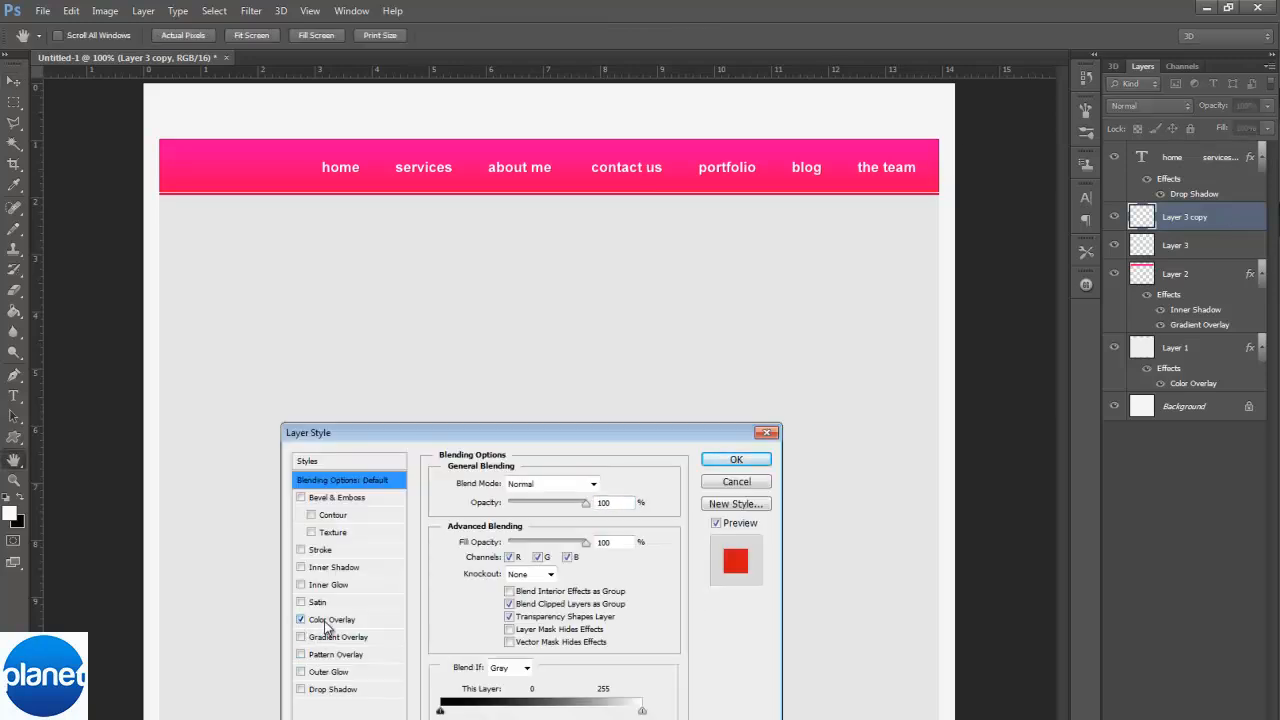
left_click(617, 487)
left_click(722, 500)
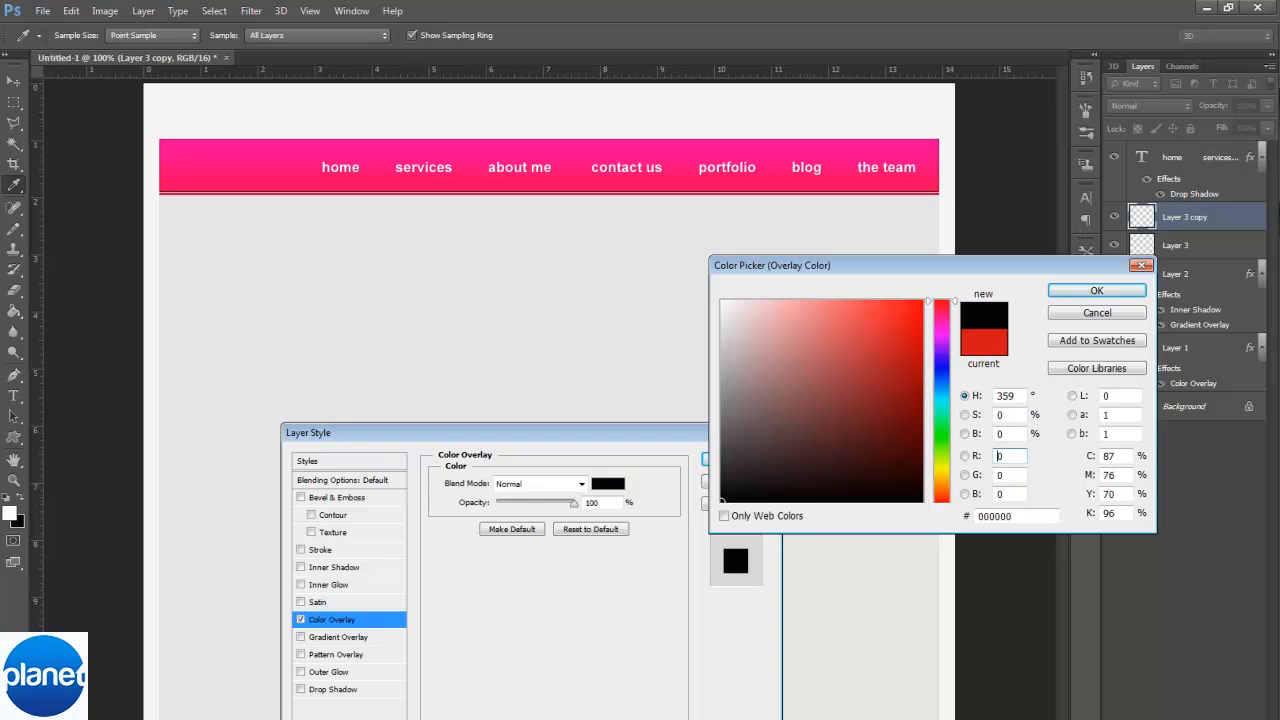
left_click(1098, 293)
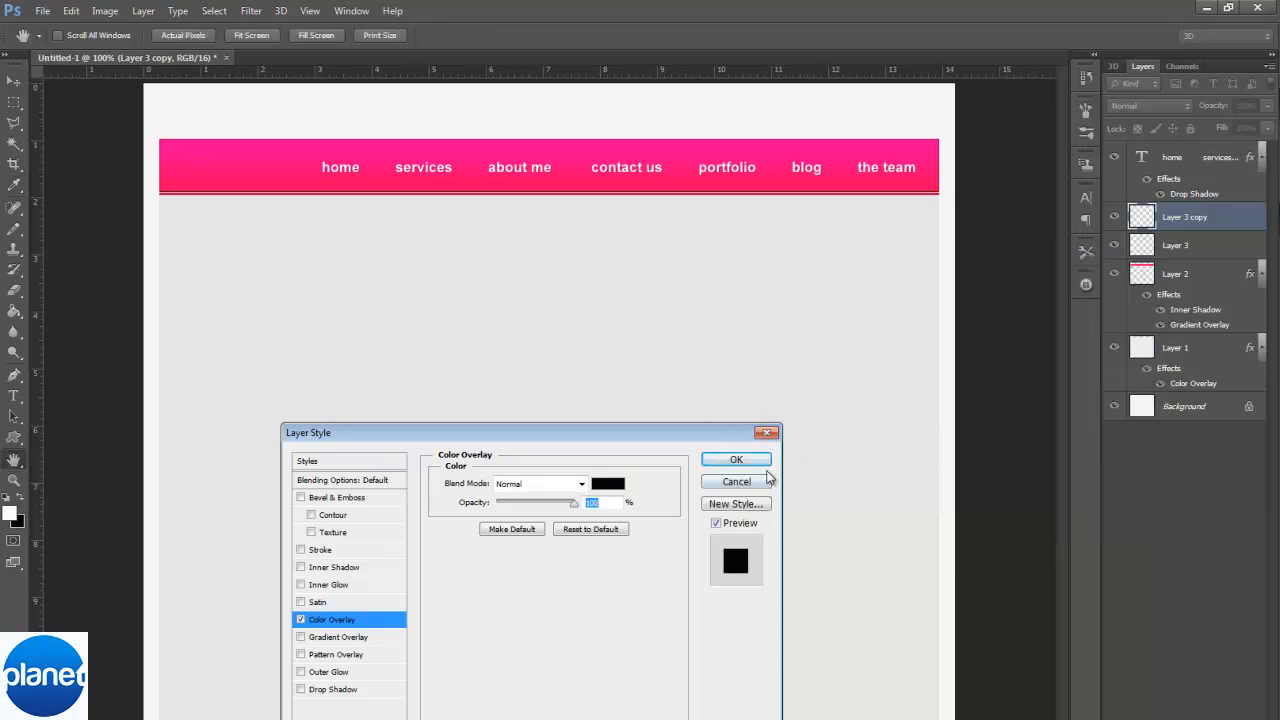
left_click(736, 460)
Step: Lower the opacity of the black line's Layer 3 copy to about 26%
key("v")
left_click(1267, 105)
left_click_drag(1266, 121, 1199, 135)
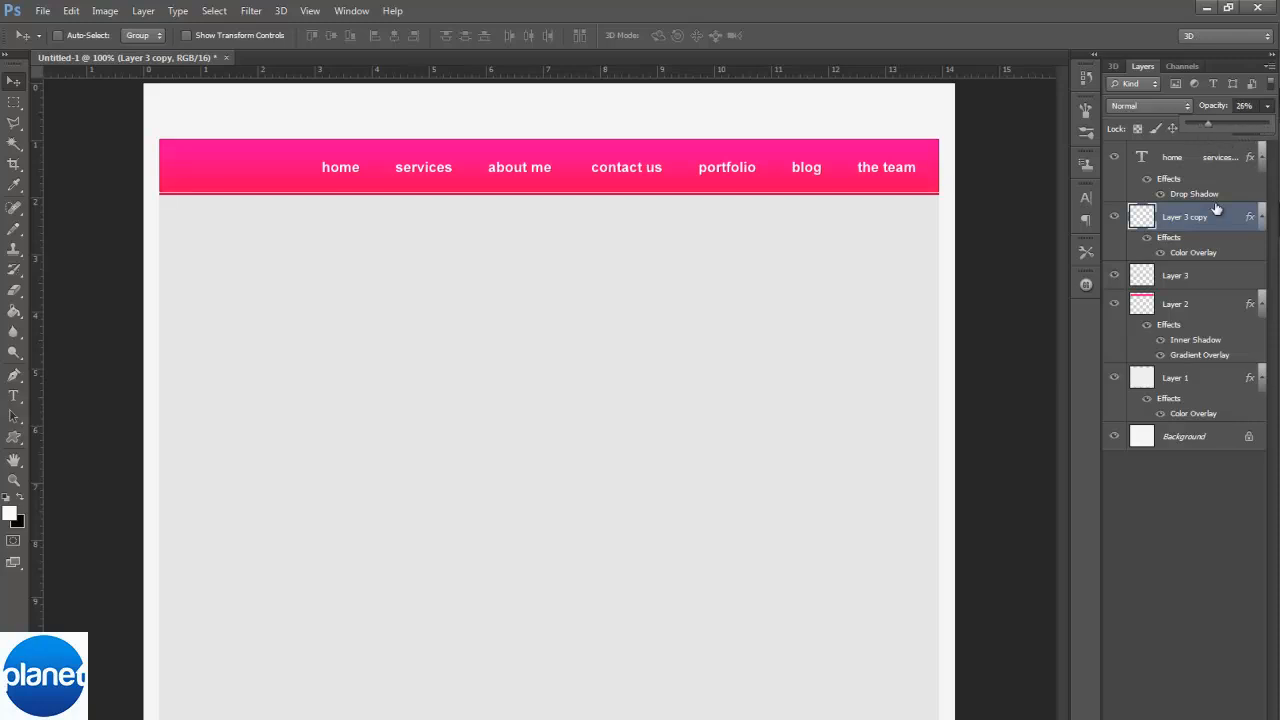
Step: Lower the opacity of the white line's Layer 3 to about 69%
left_click(1228, 277)
left_click(1267, 105)
left_click_drag(1270, 121, 1246, 148)
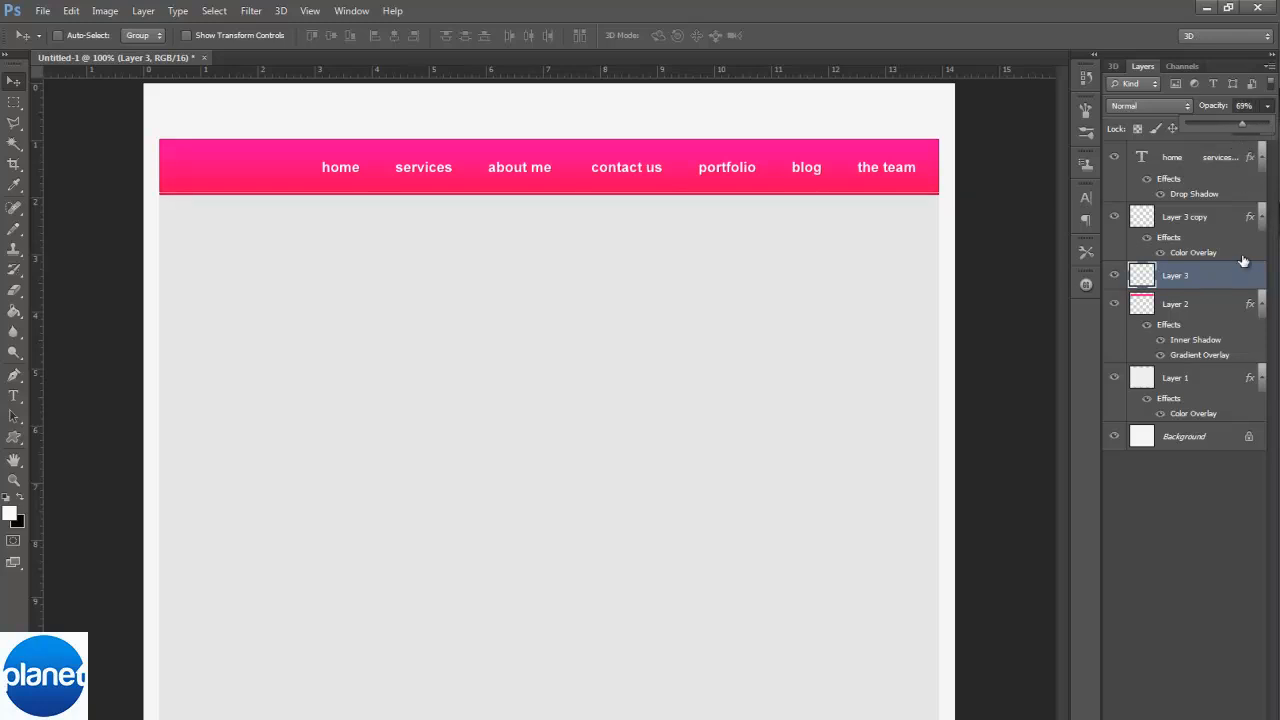
Step: Reduce the opacity of the black line's Layer 3 copy a little further
left_click(1222, 250)
left_click(1270, 128)
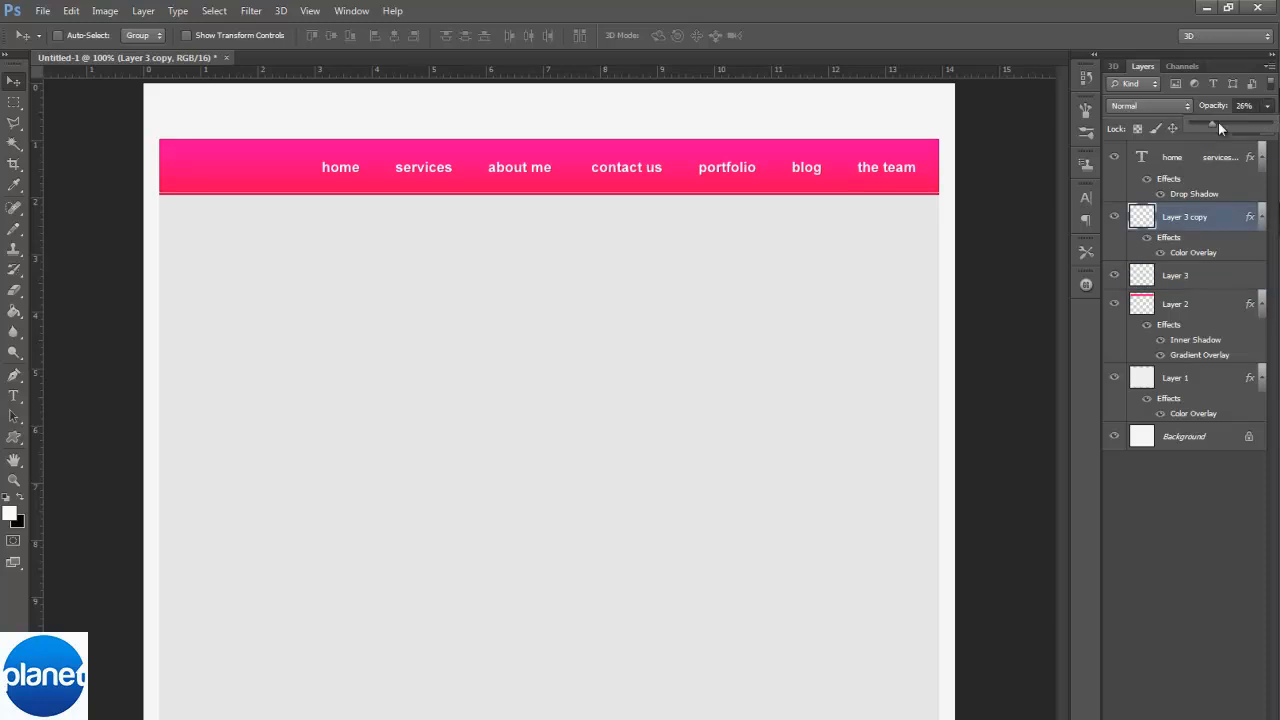
left_click_drag(1202, 126, 1203, 131)
Step: Set the opacity of the white line's Layer 3 to 45%
left_click(1228, 278)
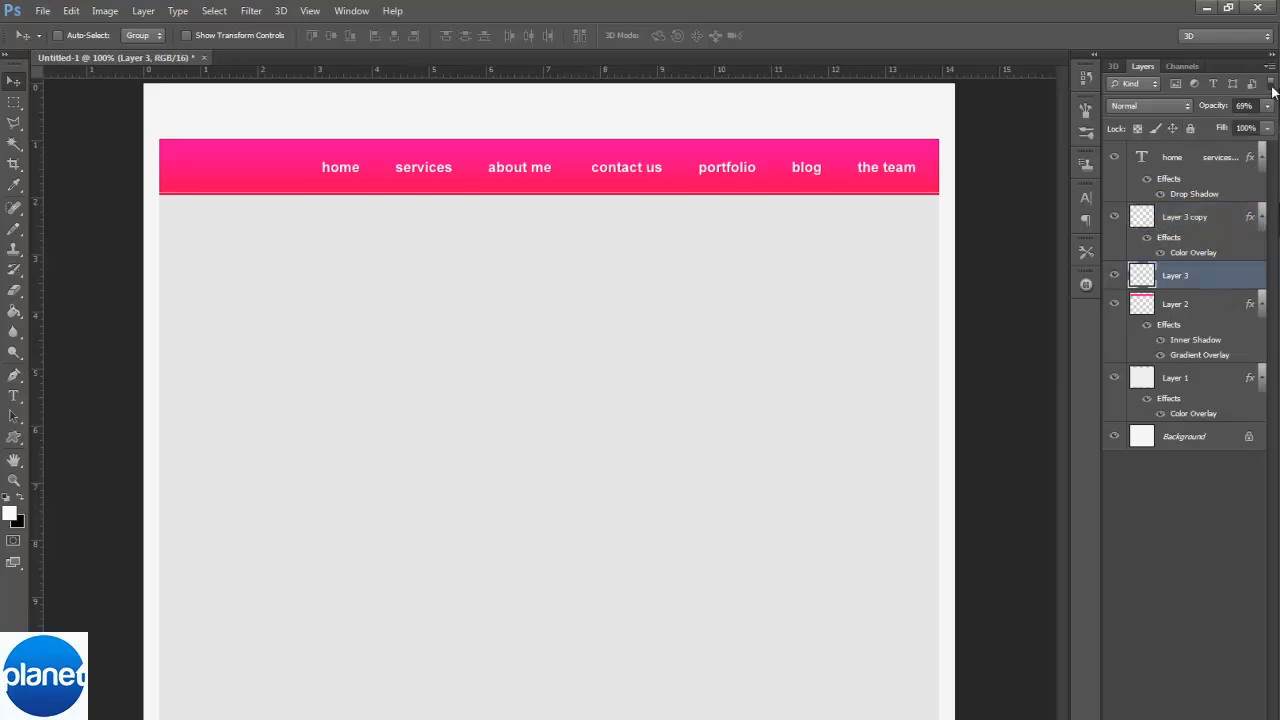
left_click(1255, 107)
type("40")
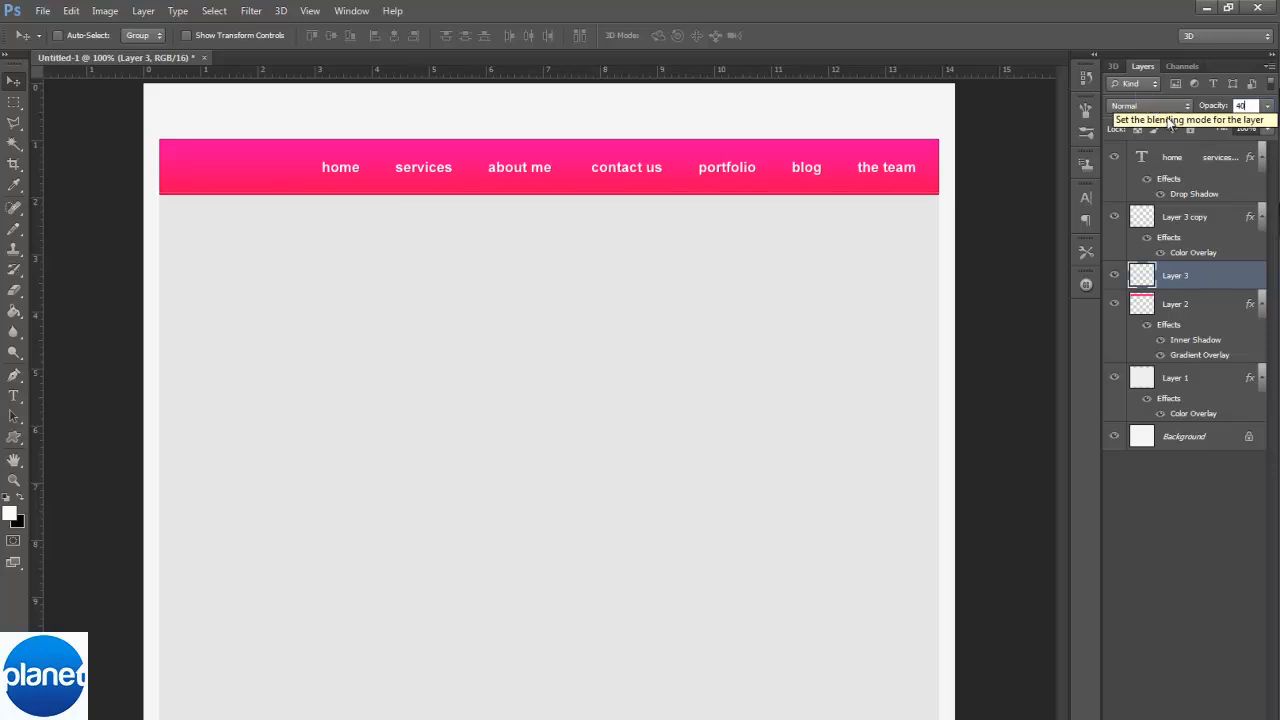
key("BackSpace")
type("5")
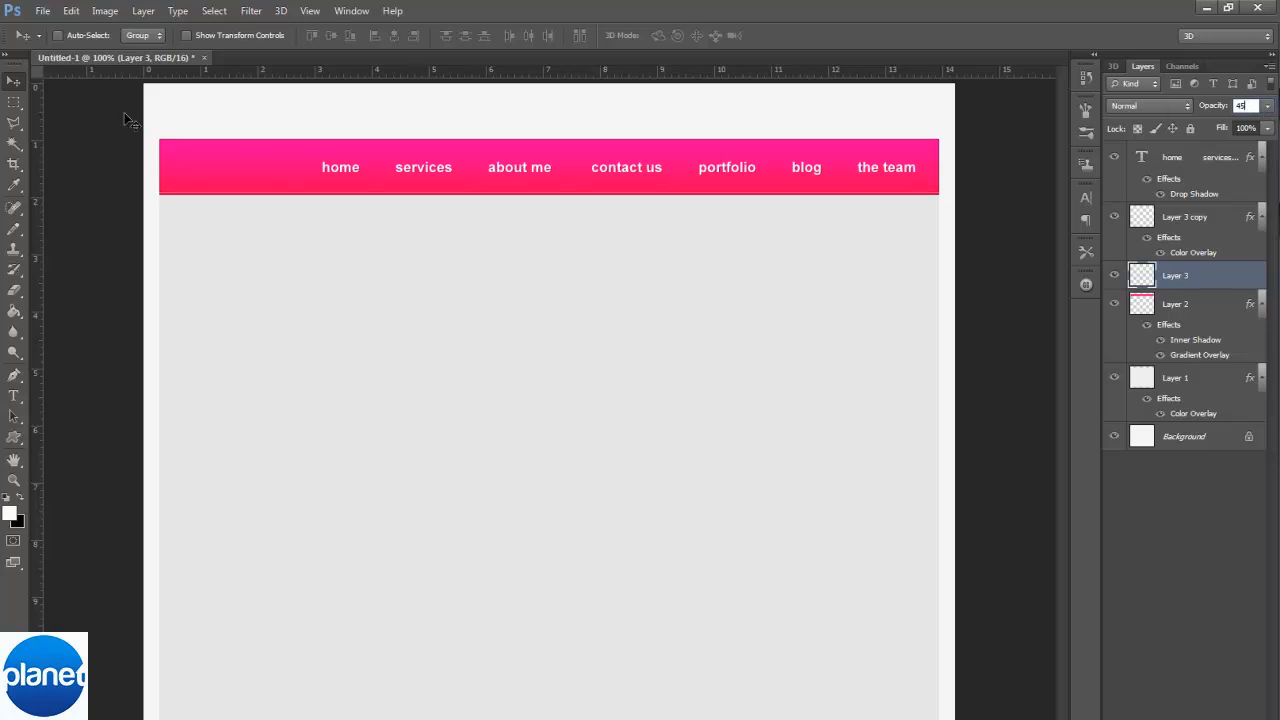
Step: Check the white line up close, test lower opacities for Layer 3 and settle on 40%
left_click(14, 479)
left_click(318, 190)
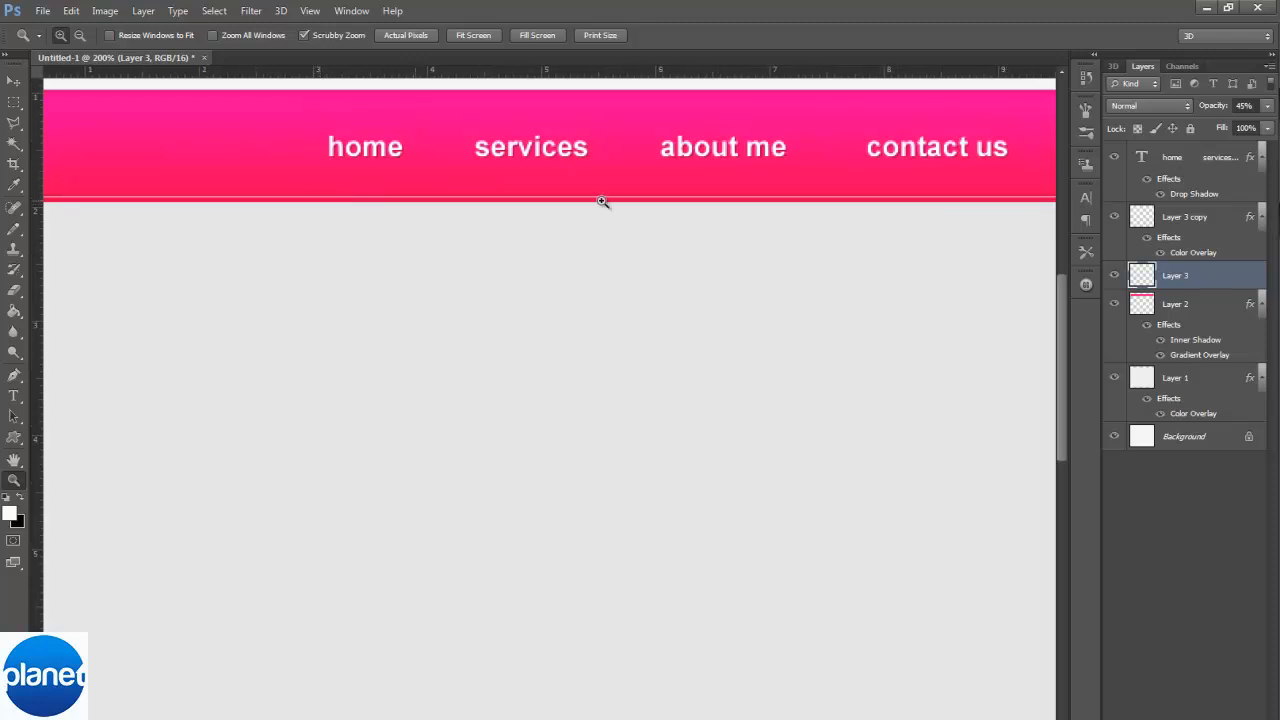
left_click(1239, 105)
type("40")
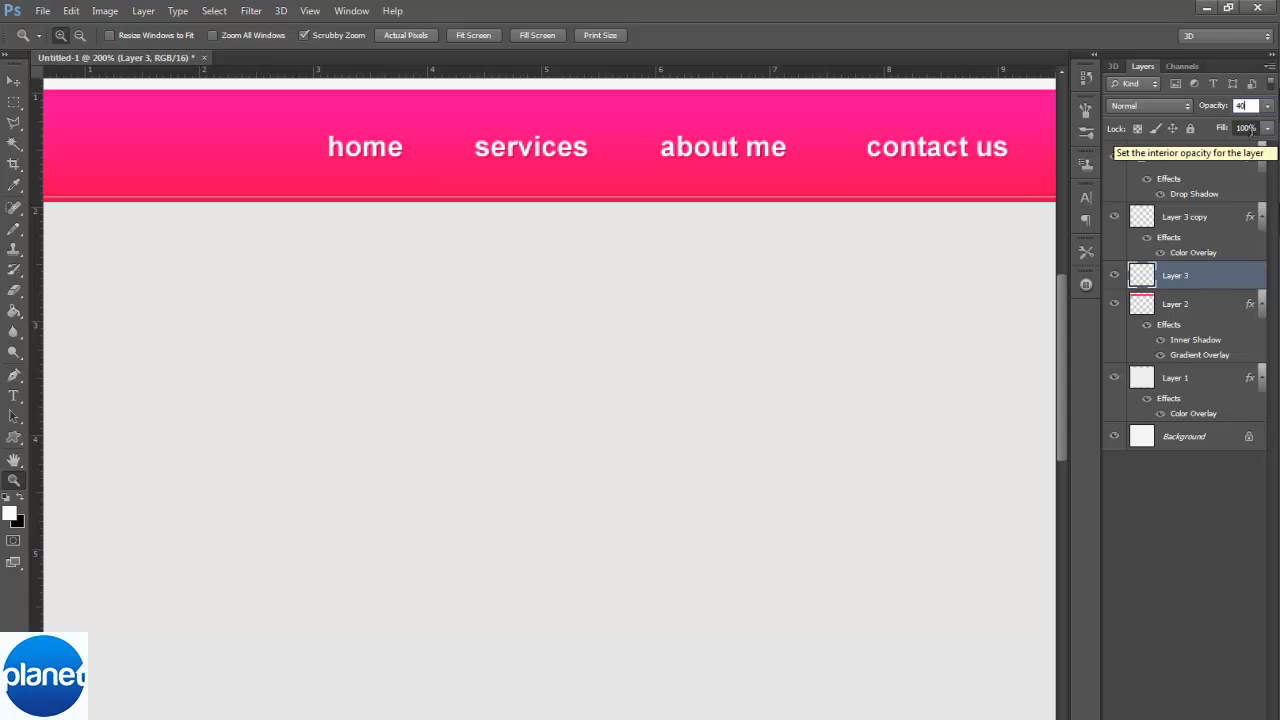
key("BackSpace")
key("BackSpace")
type("35")
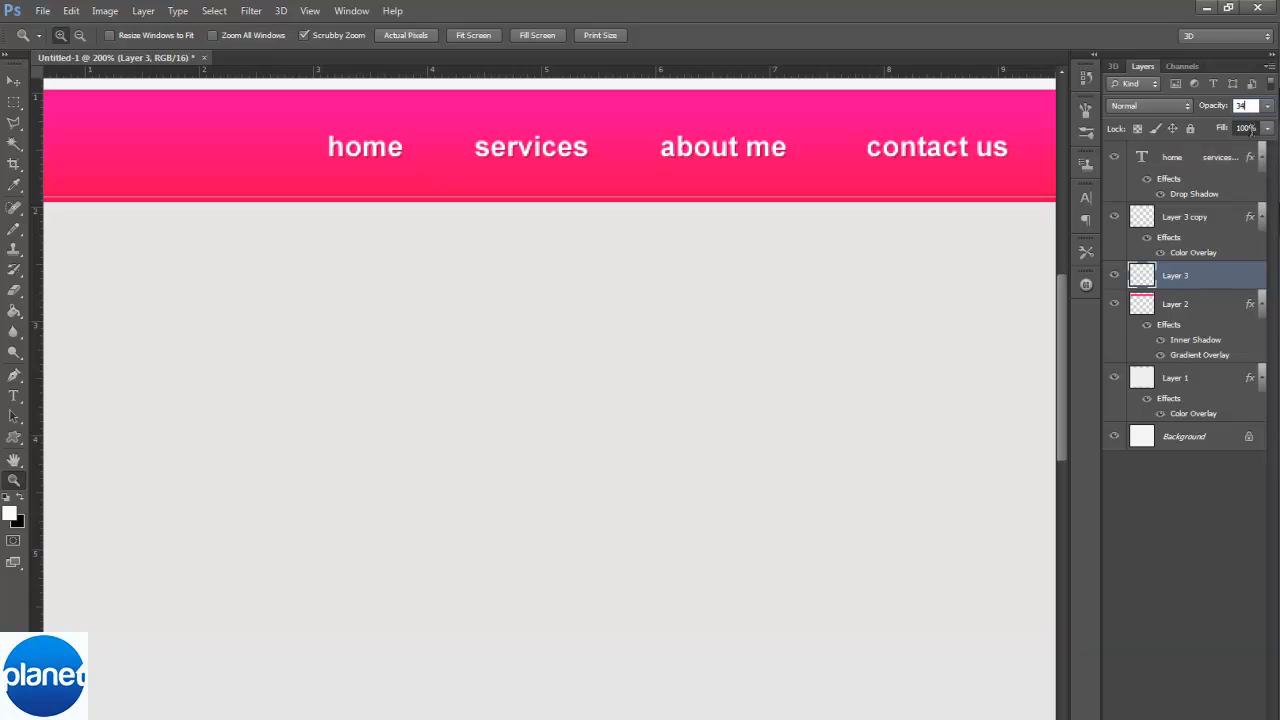
key("BackSpace")
type("40")
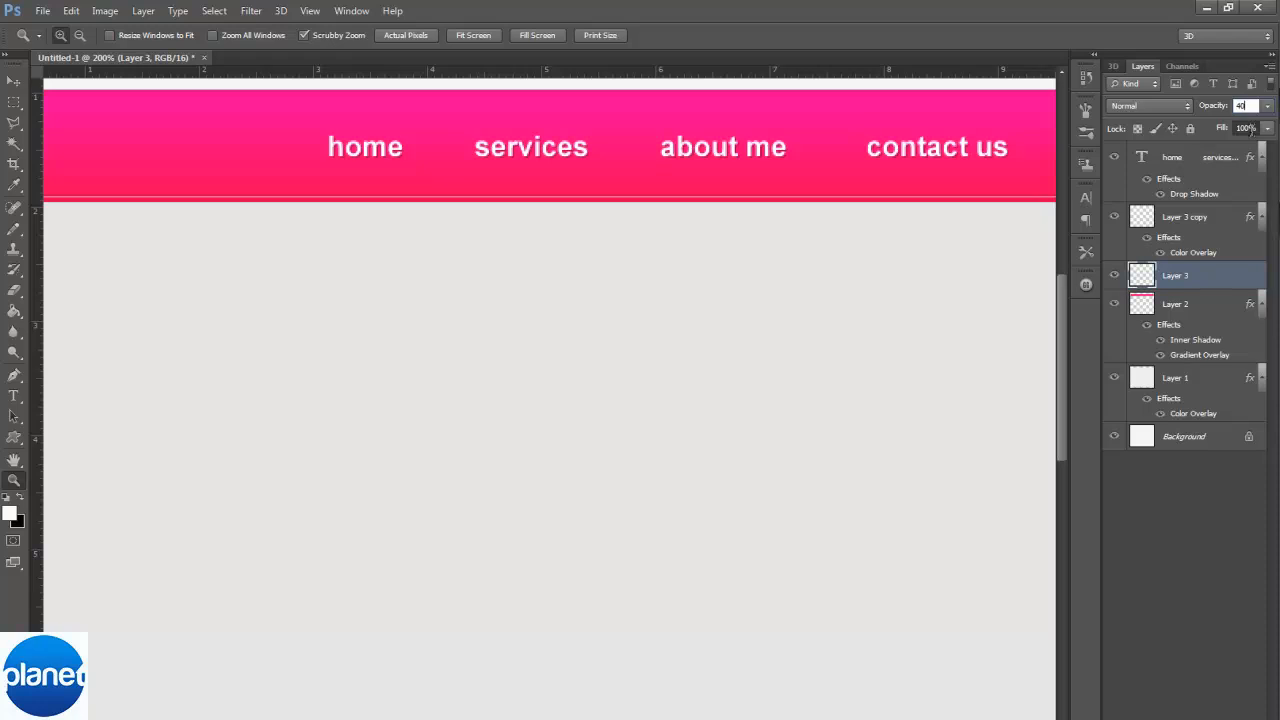
key("ctrl+minus")
key("ctrl+minus")
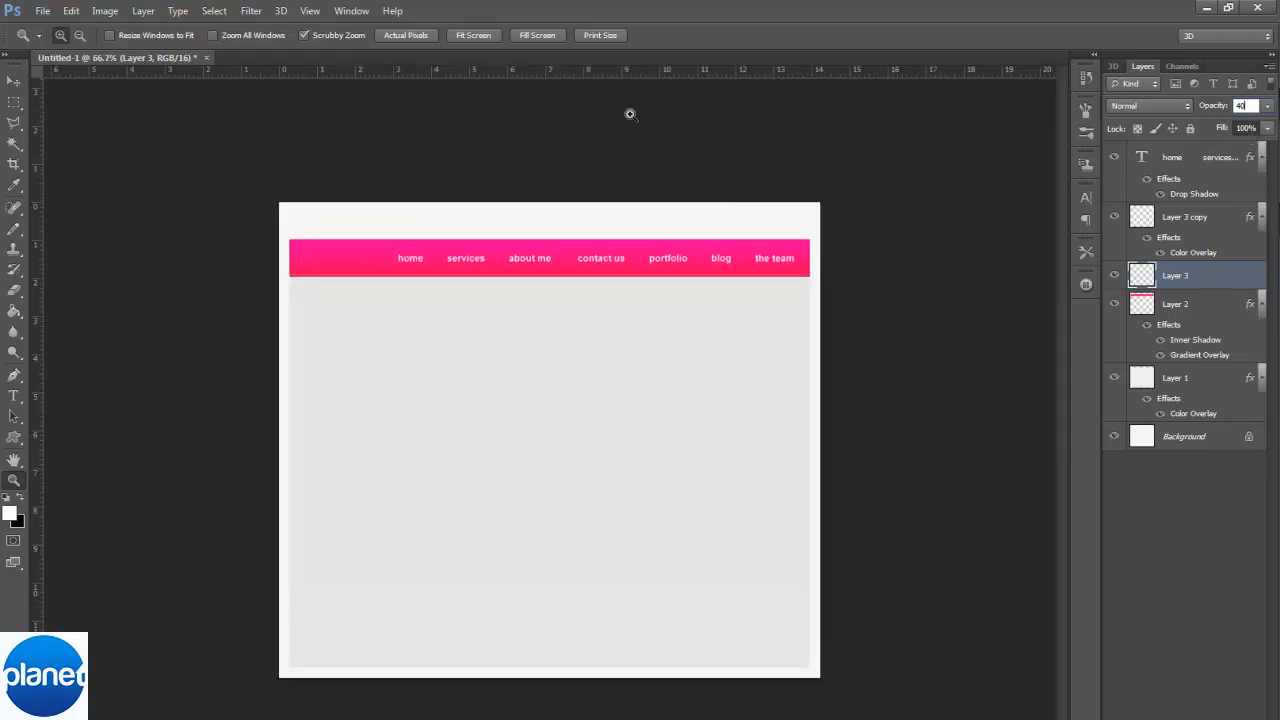
key("ctrl+plus")
key("Return")
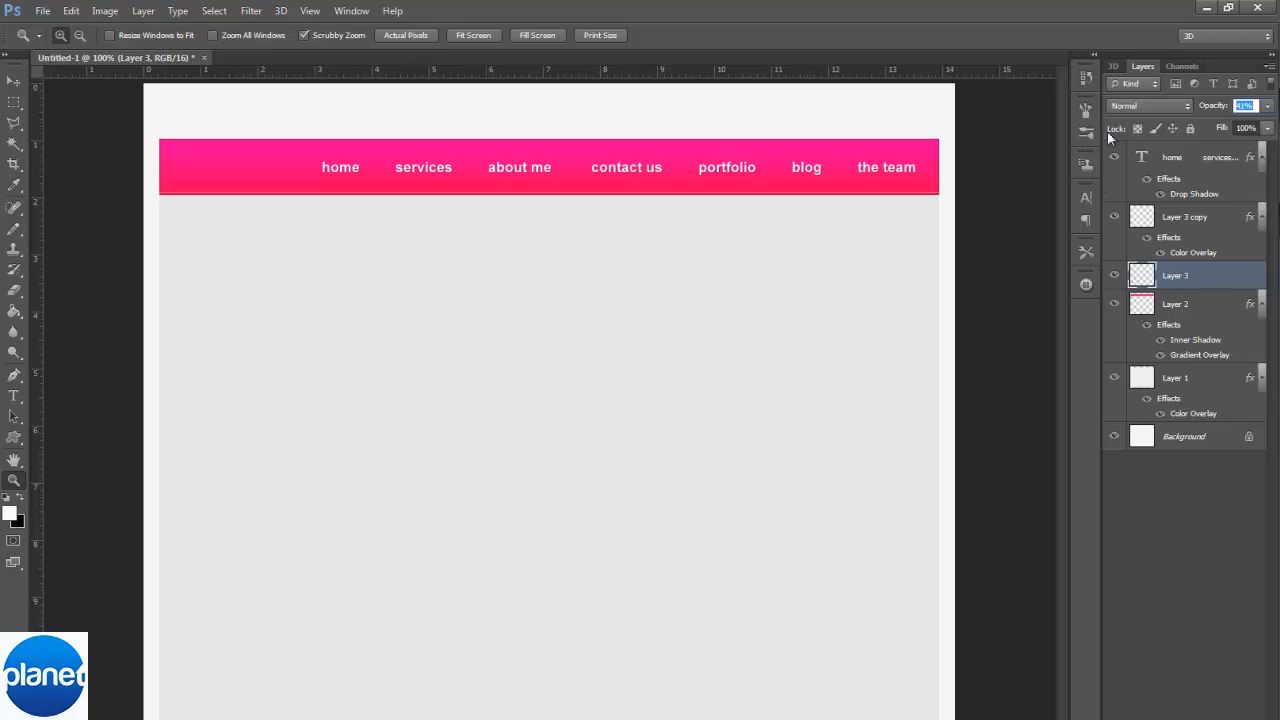
left_click(14, 80)
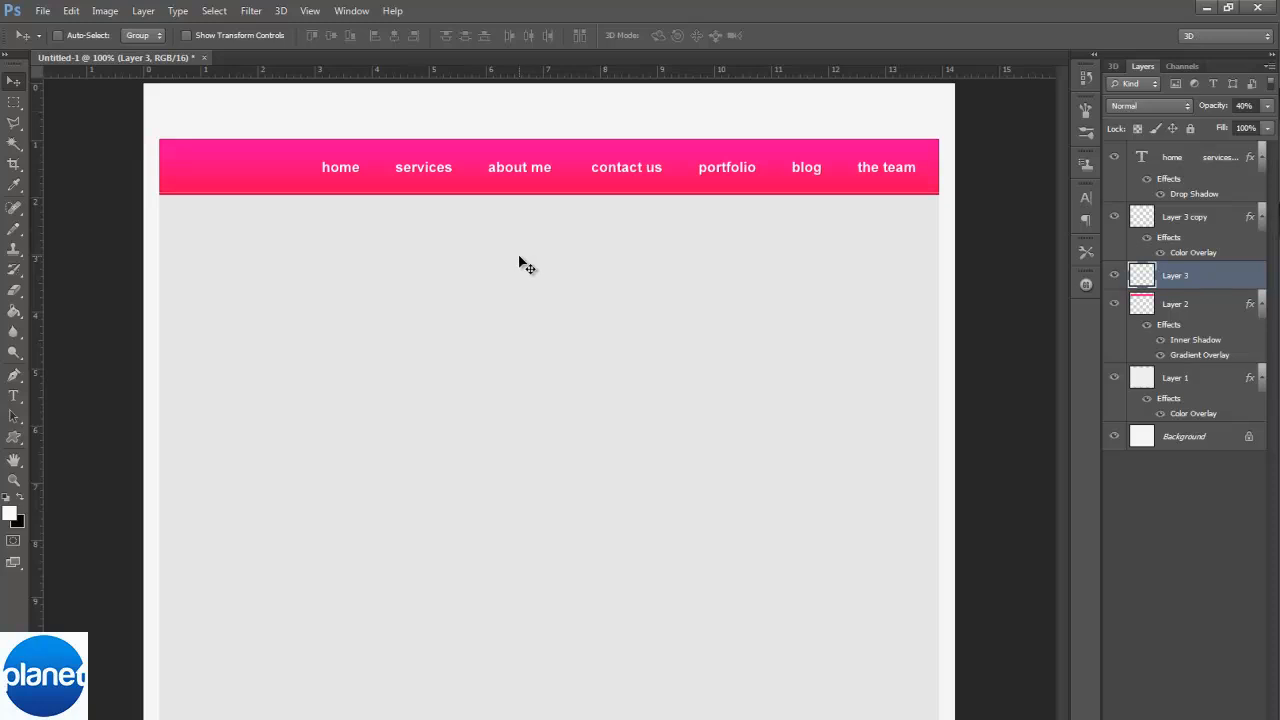
Step: Add the white Arial Bold 18 pt text "QUICKMOVE" on the header bar before the home menu item
left_click(14, 396)
left_click(205, 158)
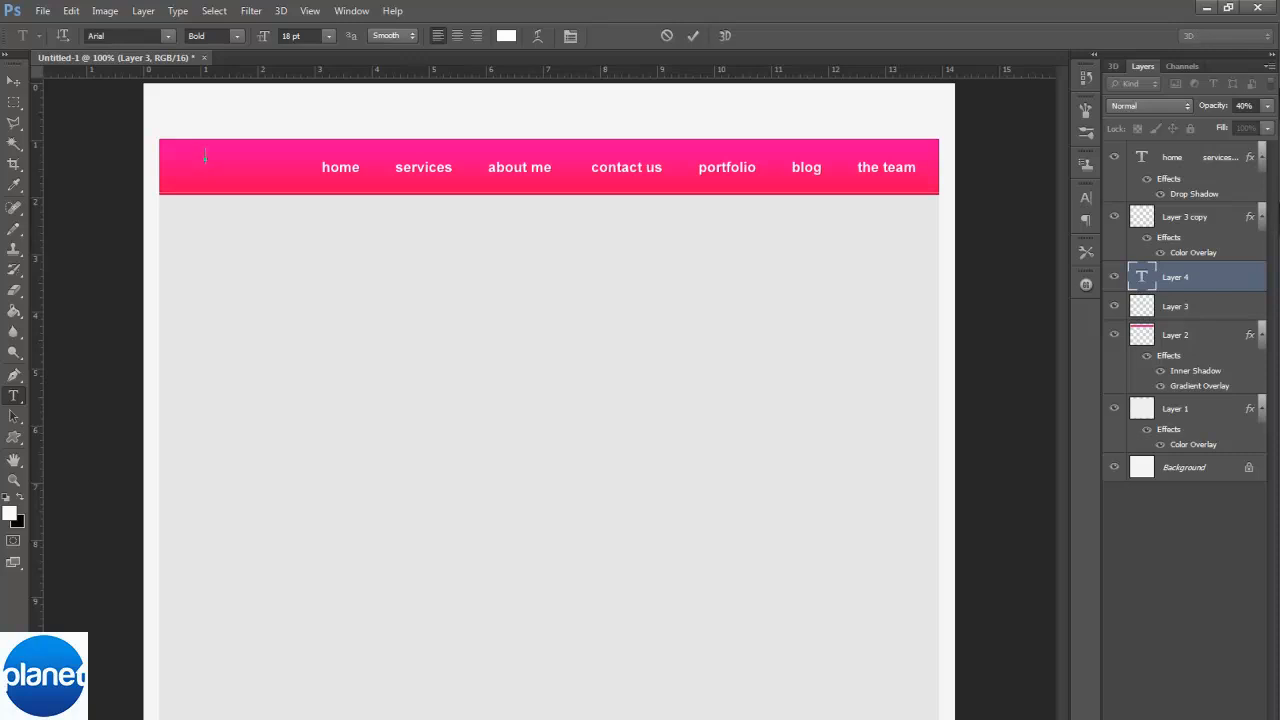
type("QUICKMOVE")
key("ctrl+a")
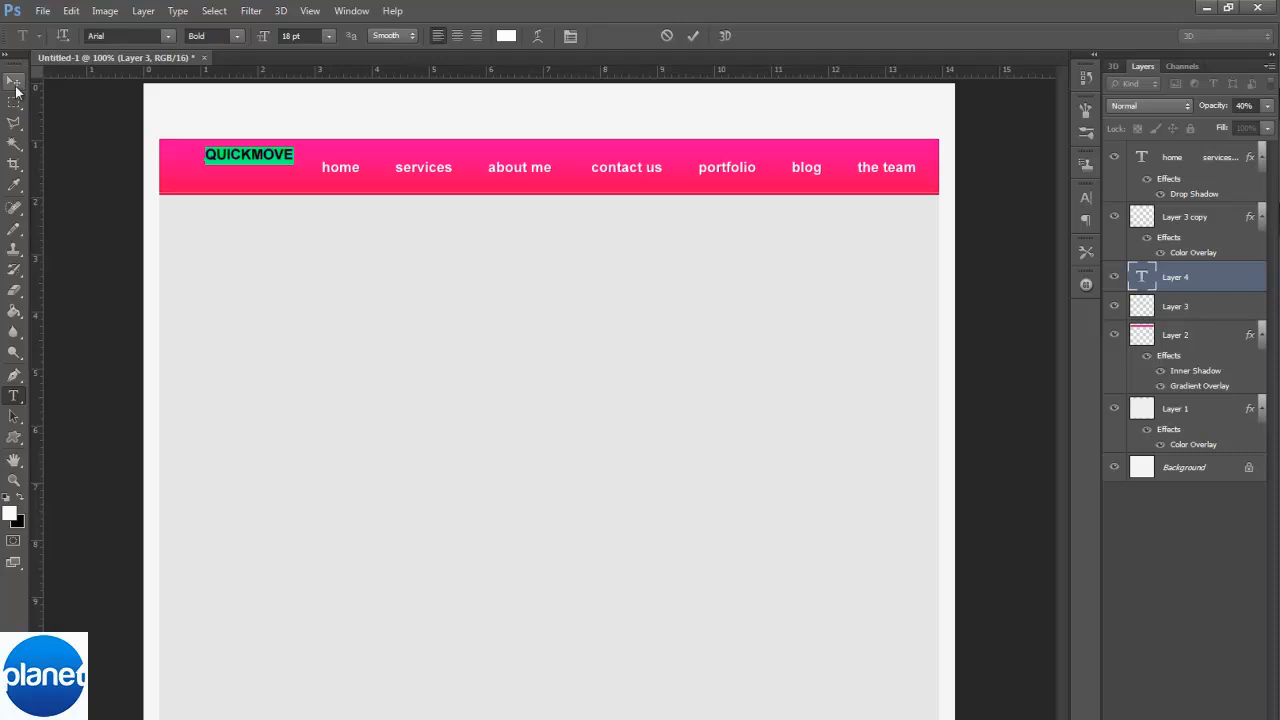
left_click(15, 86)
Step: Scale the QUICKMOVE text to about 167% at the header bar's left end
left_click_drag(303, 155, 310, 190)
key("ctrl+t")
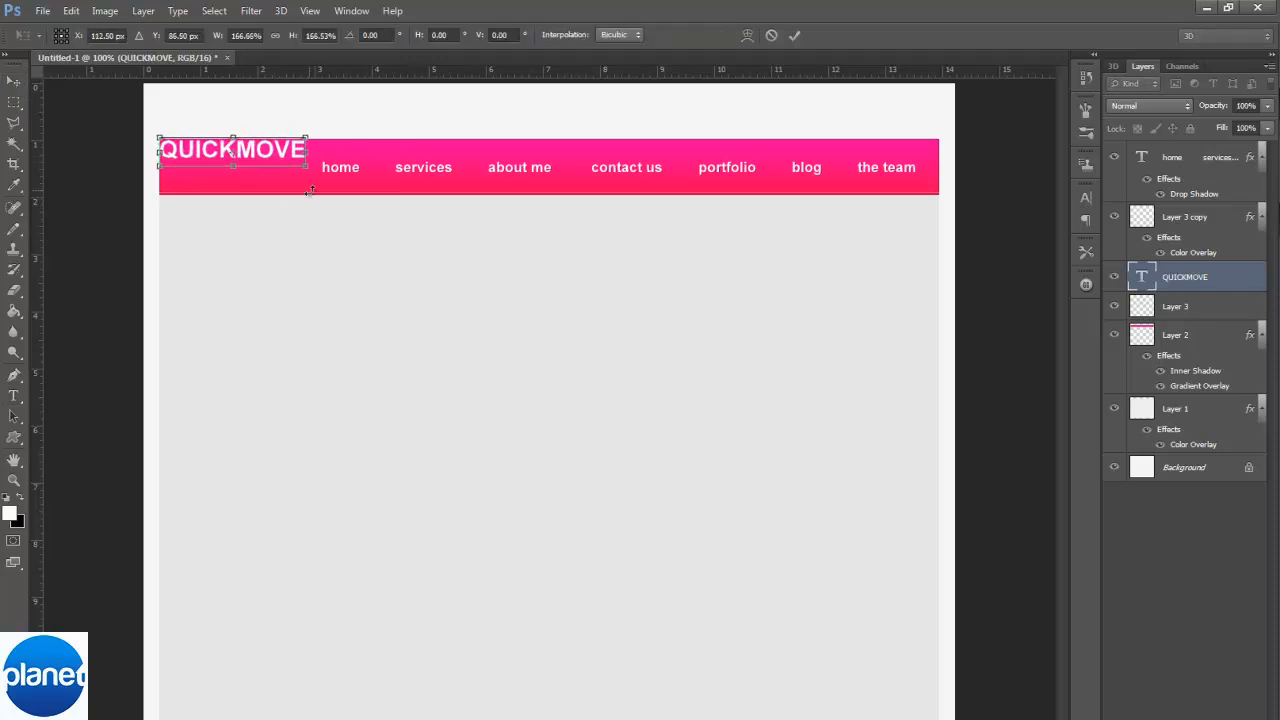
key("Return")
Step: Nudge the QUICKMOVE text slightly left and down to the header bar's lower edge
key("Up")
key("Up")
key("Up")
key("Left")
key("Up")
key("Left")
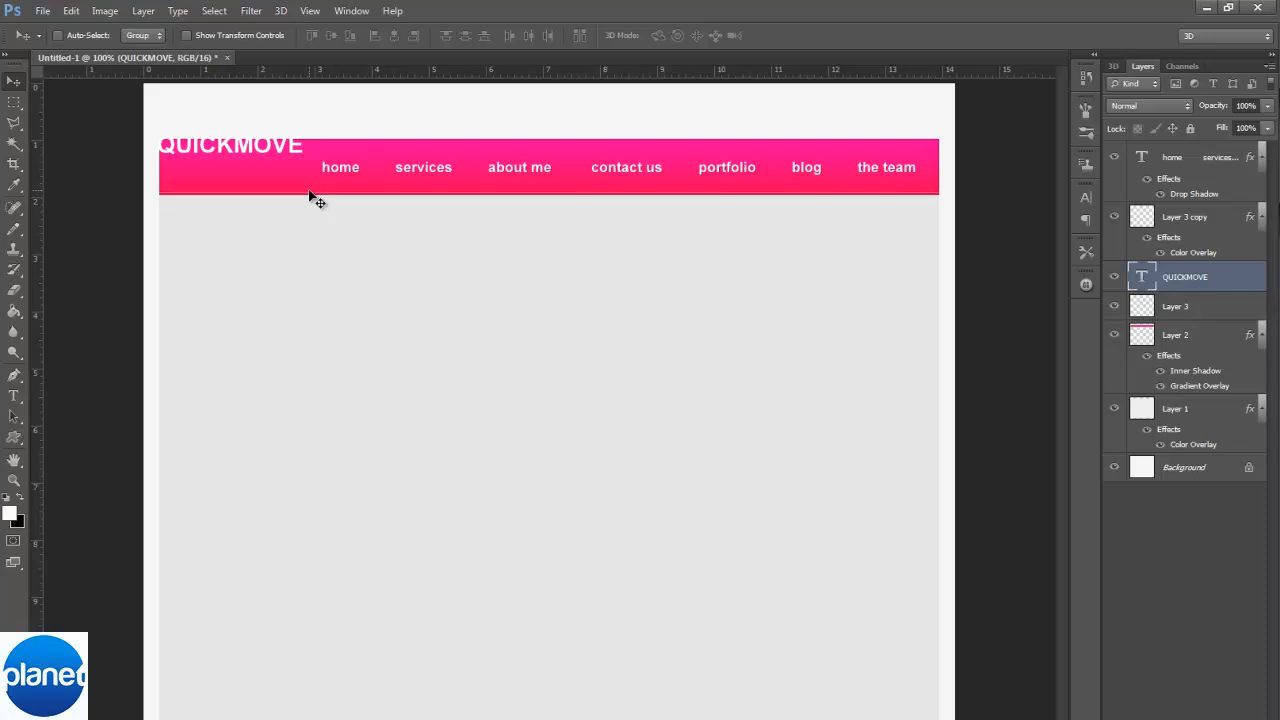
key("Down")
key("Left")
key("Down")
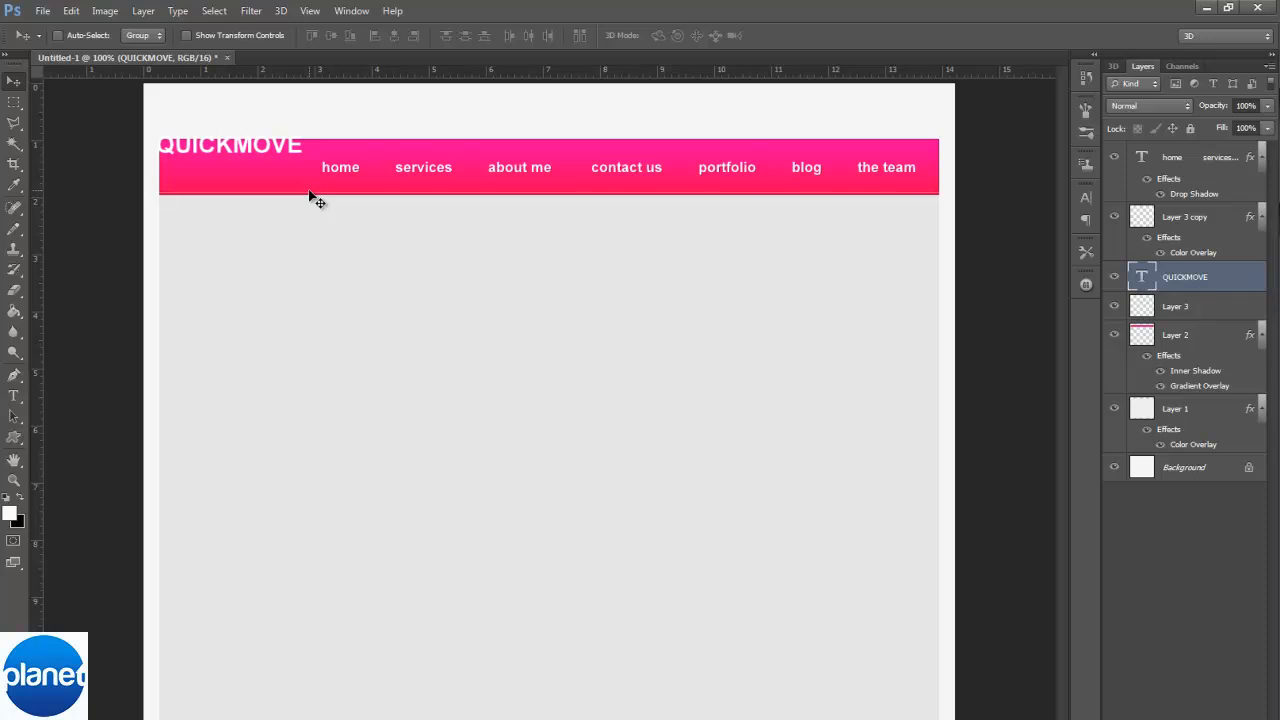
key("Up")
key("Up")
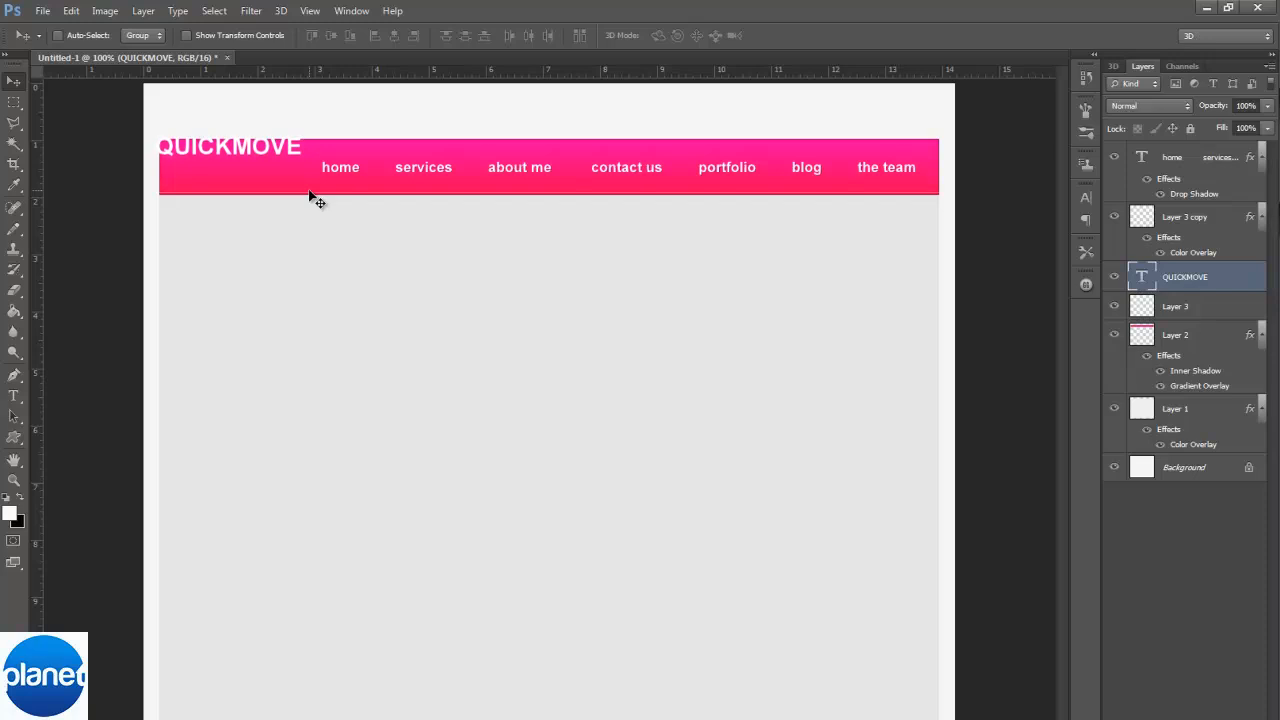
key("Down")
key("Down")
key("Down")
key("Down")
key("Down")
key("Down")
key("Down")
key("Down")
key("Down")
key("Down")
key("Down")
key("Down")
key("Down")
key("Down")
key("Down")
key("Down")
key("Down")
key("Down")
key("Down")
key("Down")
key("Down")
key("Down")
key("Down")
key("Down")
key("Down")
key("Down")
key("Down")
key("Down")
key("Down")
key("Down")
key("Down")
key("Down")
key("Down")
key("Down")
key("Down")
key("Down")
key("Down")
key("Down")
key("Down")
key("Down")
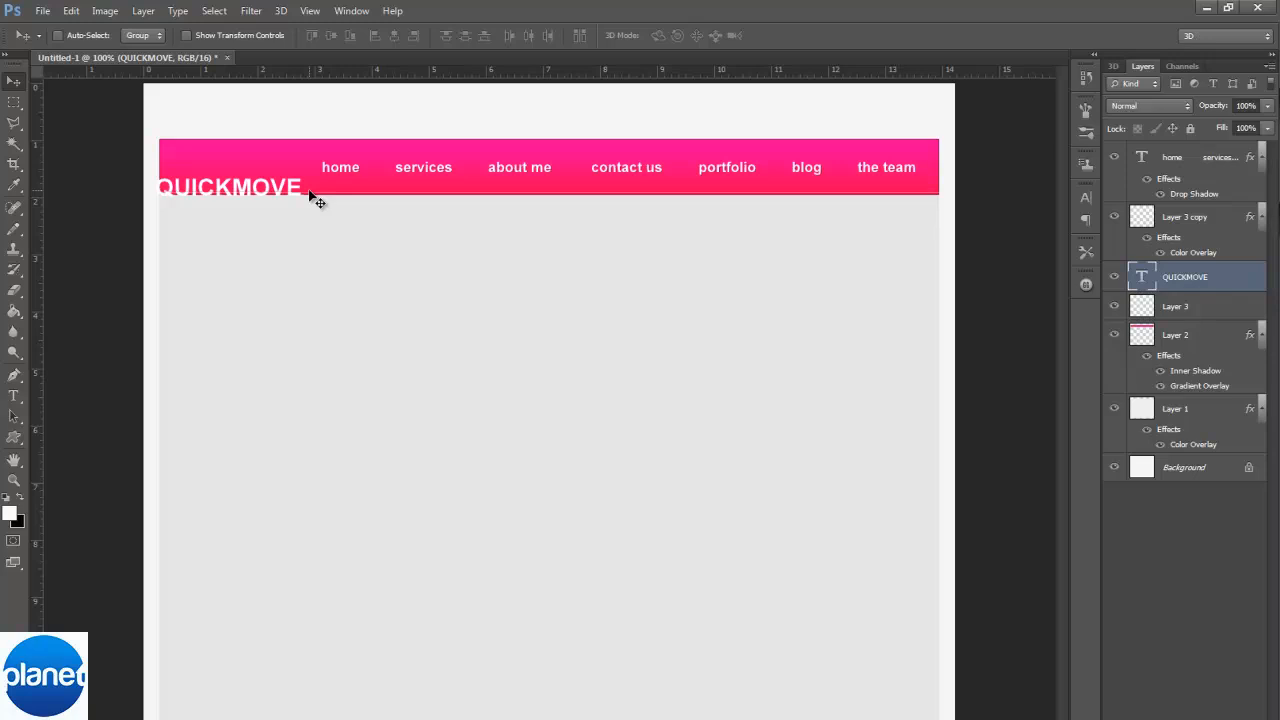
Step: Move the QUICKMOVE layer above Layer 3 copy and nudge its text up level with the menu items
left_click_drag(1188, 276, 1187, 204)
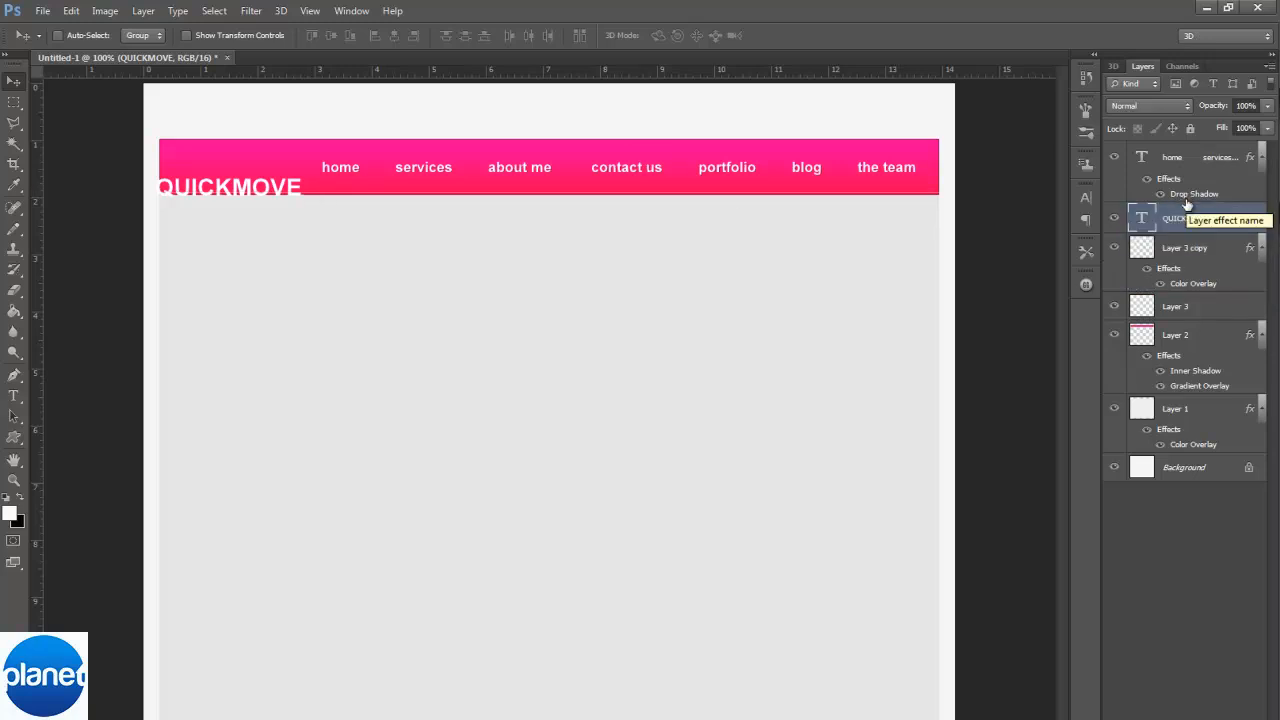
key("Up")
key("Up")
key("Up")
key("Up")
key("Up")
key("Up")
key("Up")
key("Up")
key("Up")
key("Up")
key("Up")
key("Up")
key("Up")
key("Up")
key("Up")
key("Up")
key("Up")
key("Up")
key("Up")
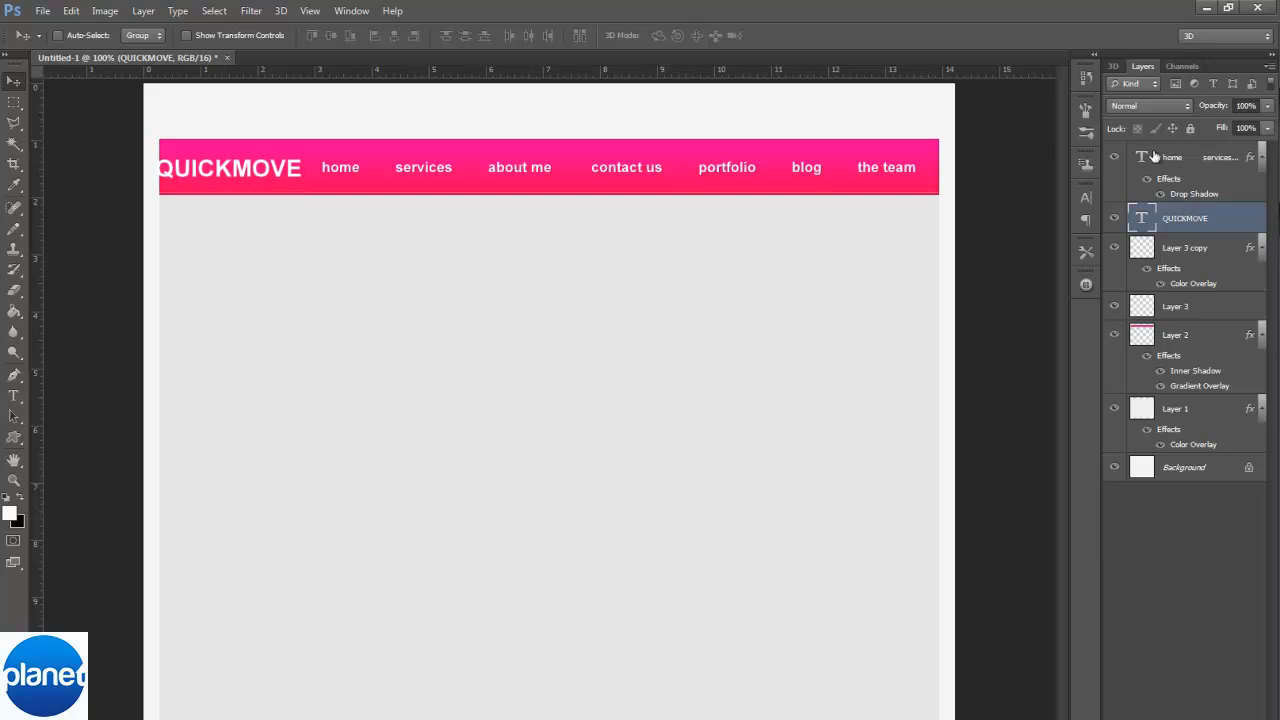
Step: Try blend modes from Lighter Color up to Dissolve on the QUICKMOVE text layer, then return it to Normal
left_click(1121, 106)
left_click(1129, 287)
key("Up")
key("Up")
key("Up")
key("Up")
key("Up")
key("Up")
key("Up")
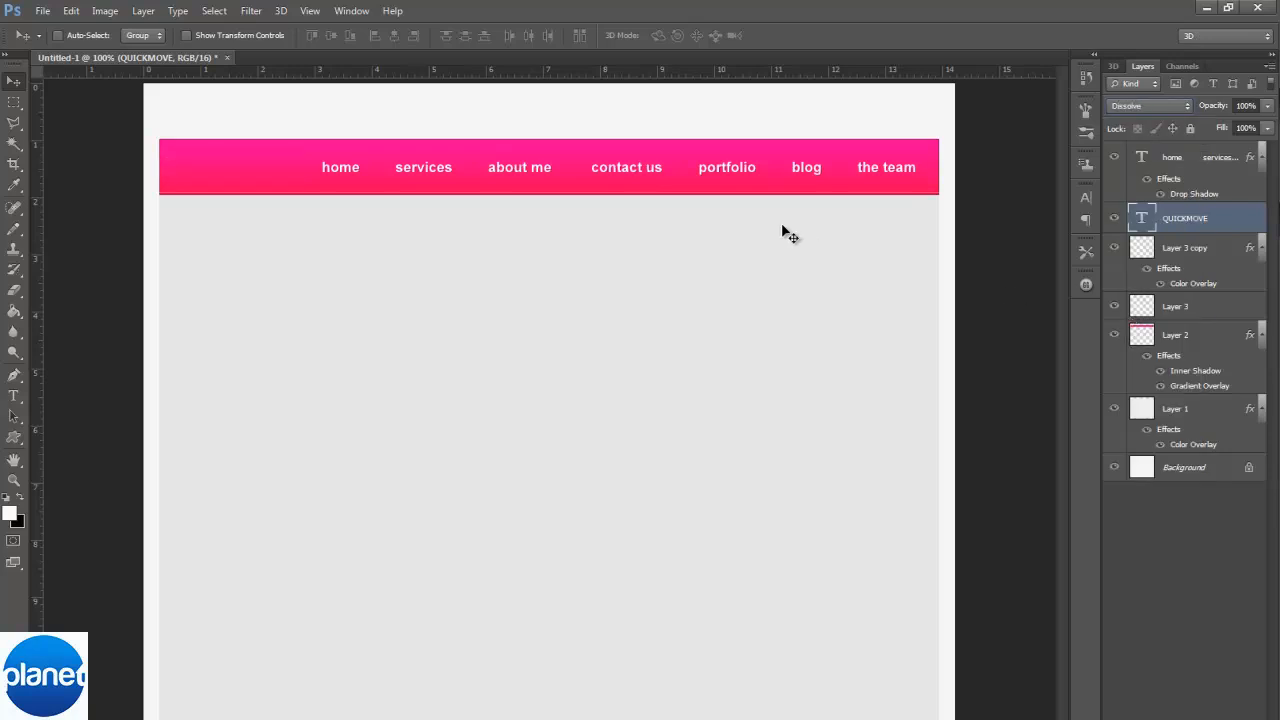
left_click(1179, 104)
left_click(1153, 117)
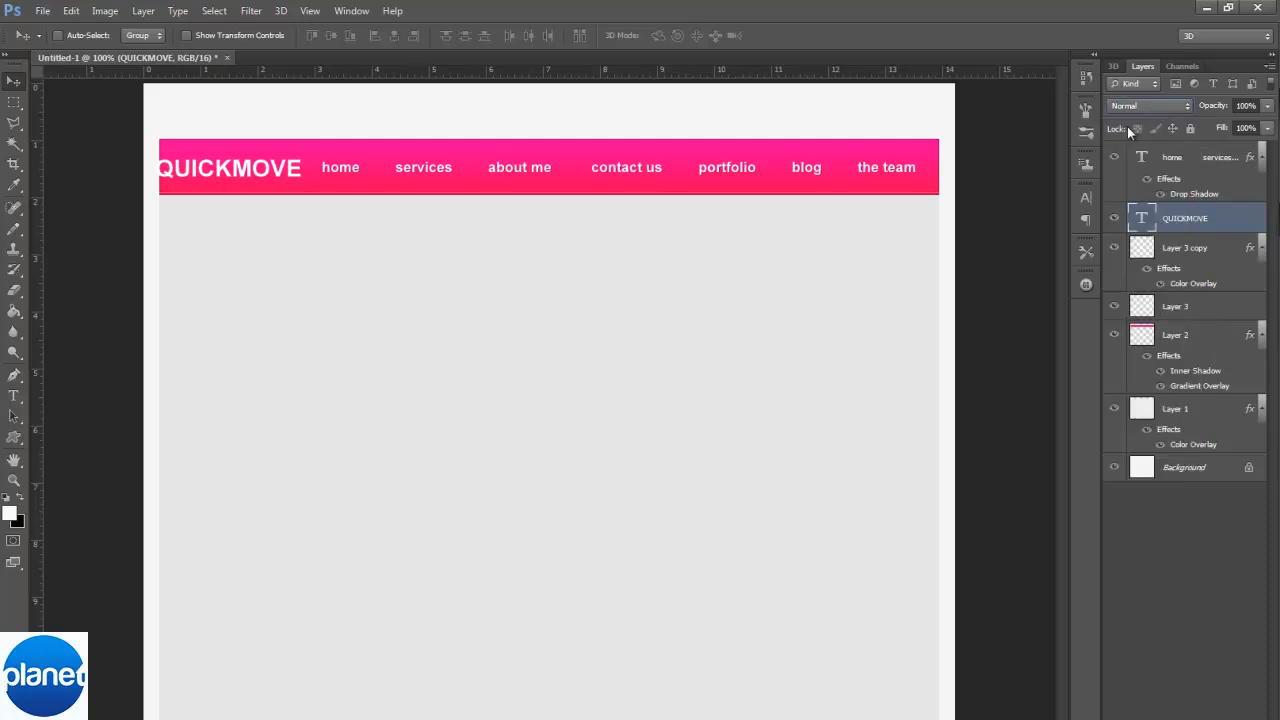
Step: Enlarge the QUICKMOVE text to about 72 pt above the pink header bar and move its layer directly below Layer 2
left_click_drag(240, 178, 241, 140)
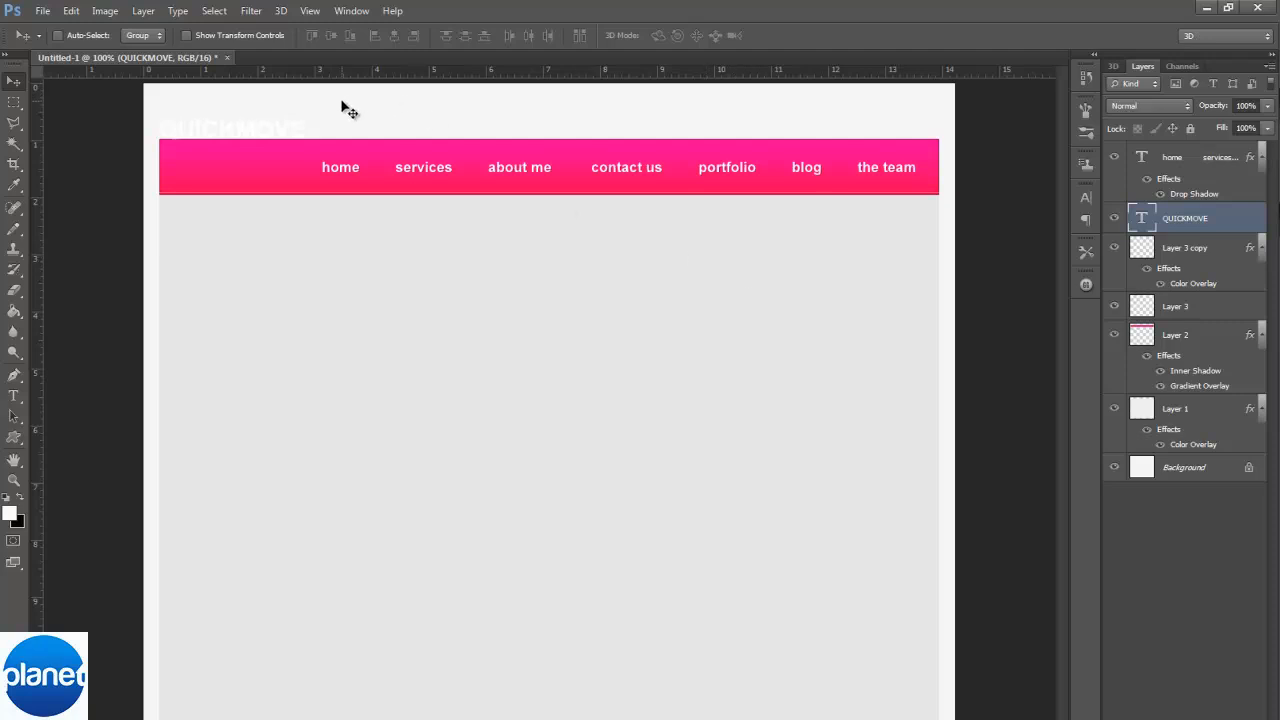
key("ctrl+t")
left_click_drag(306, 114, 375, 106)
key("Return")
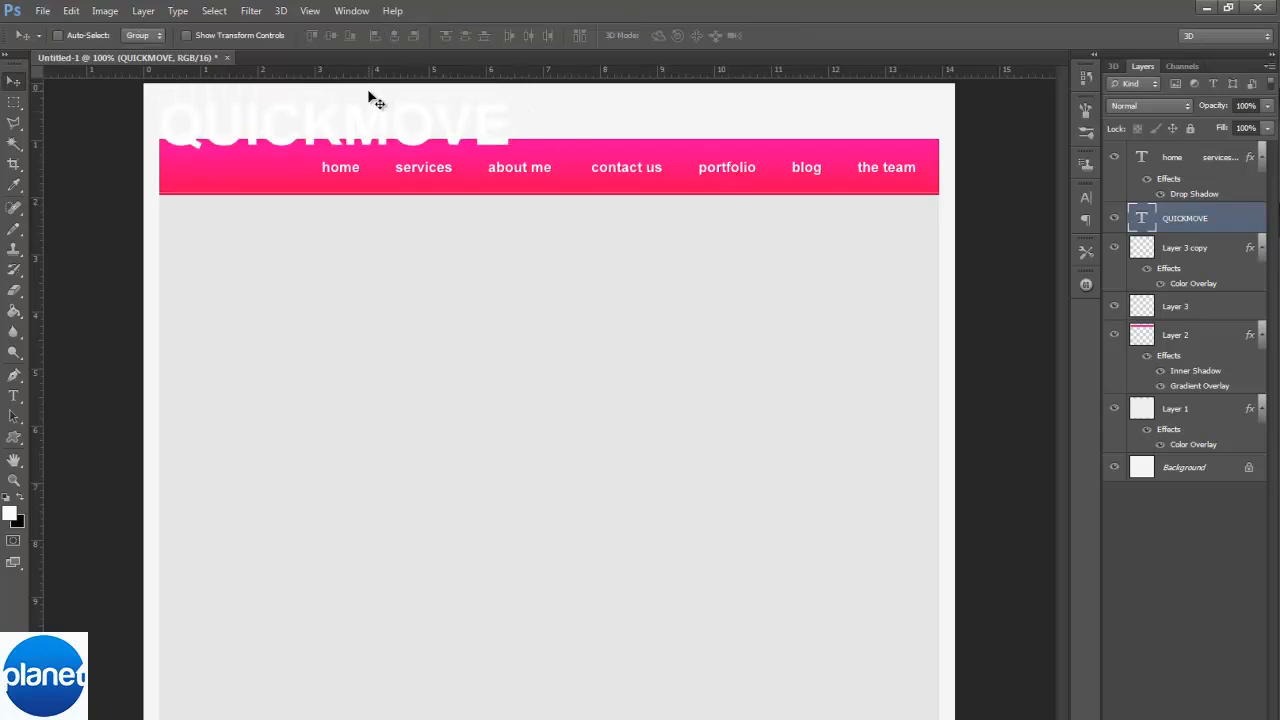
left_click_drag(1204, 212, 1219, 368)
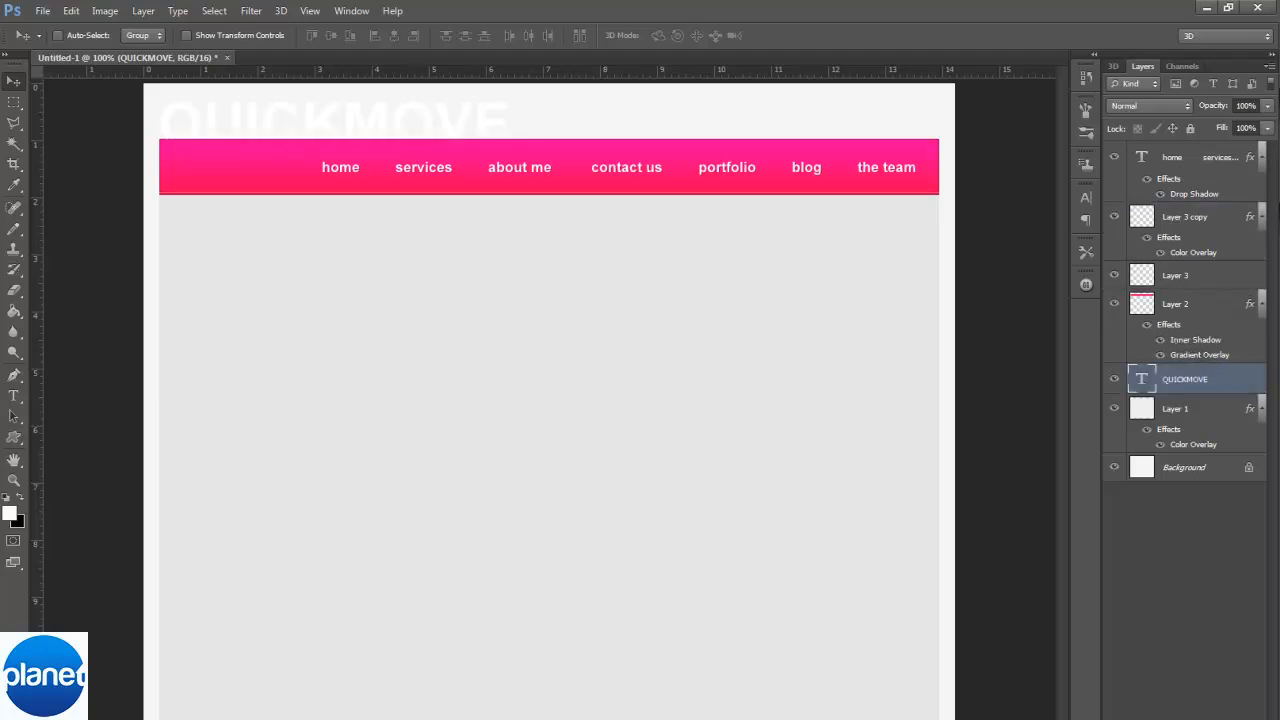
Step: Widen the gaps between all menu items with extra spaces and shift the menu text left within the header bar
left_click(14, 396)
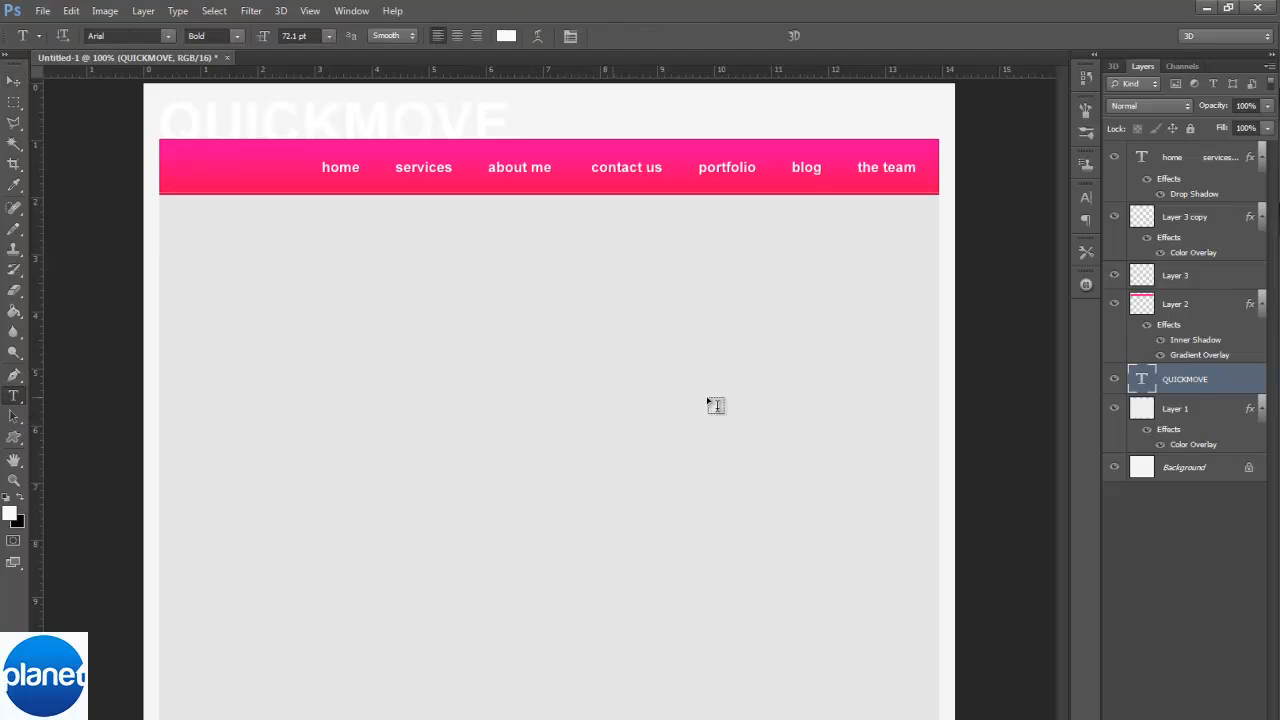
left_click(408, 180)
left_click(470, 166)
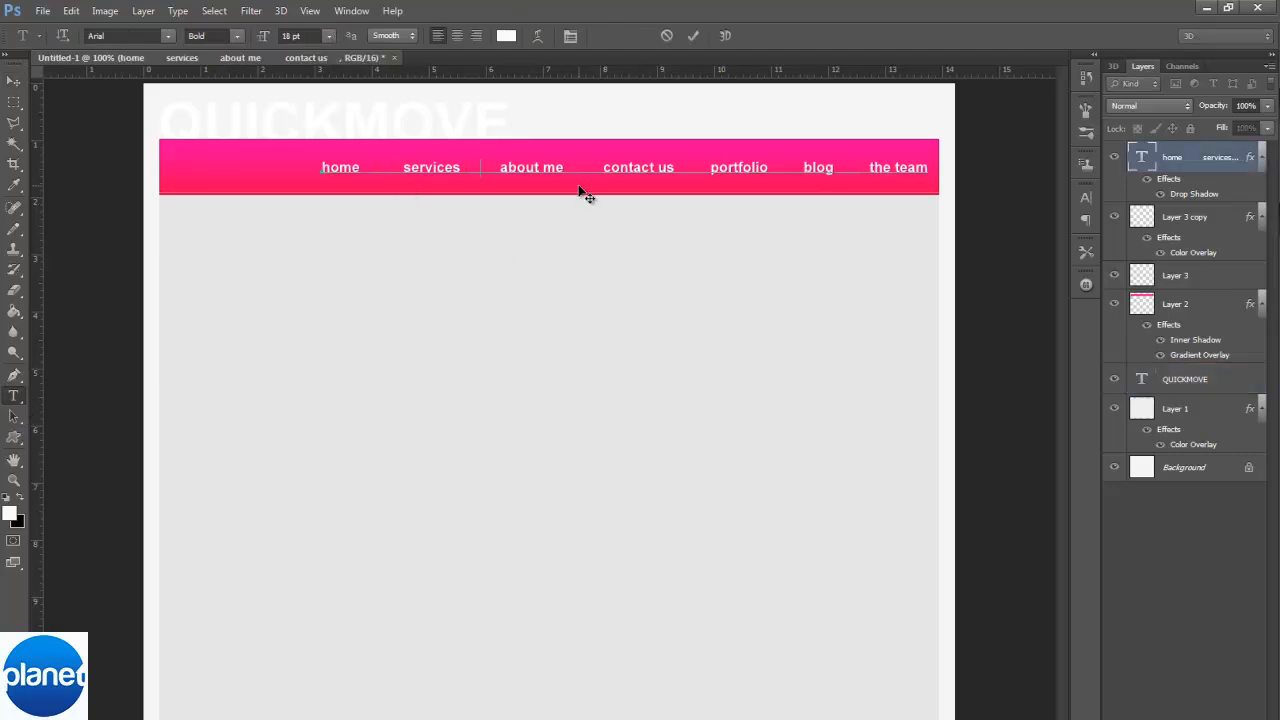
left_click(592, 170)
left_click(707, 182)
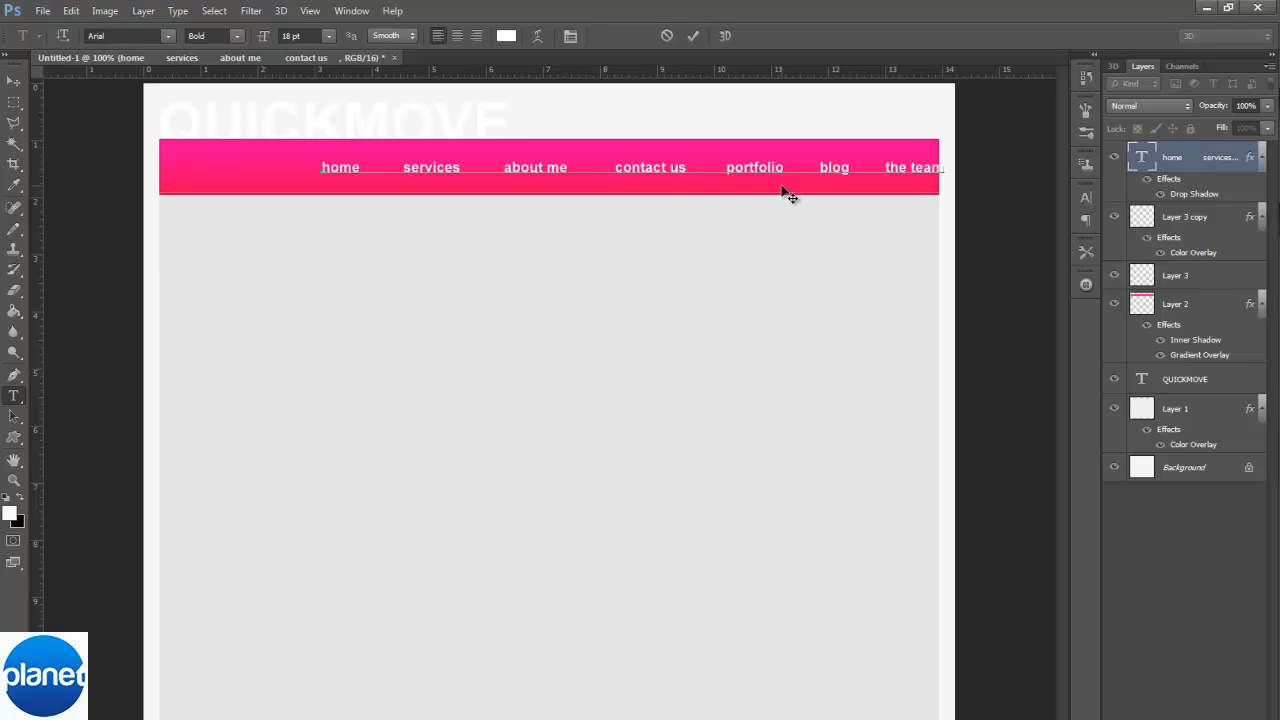
left_click(796, 178)
left_click(893, 170)
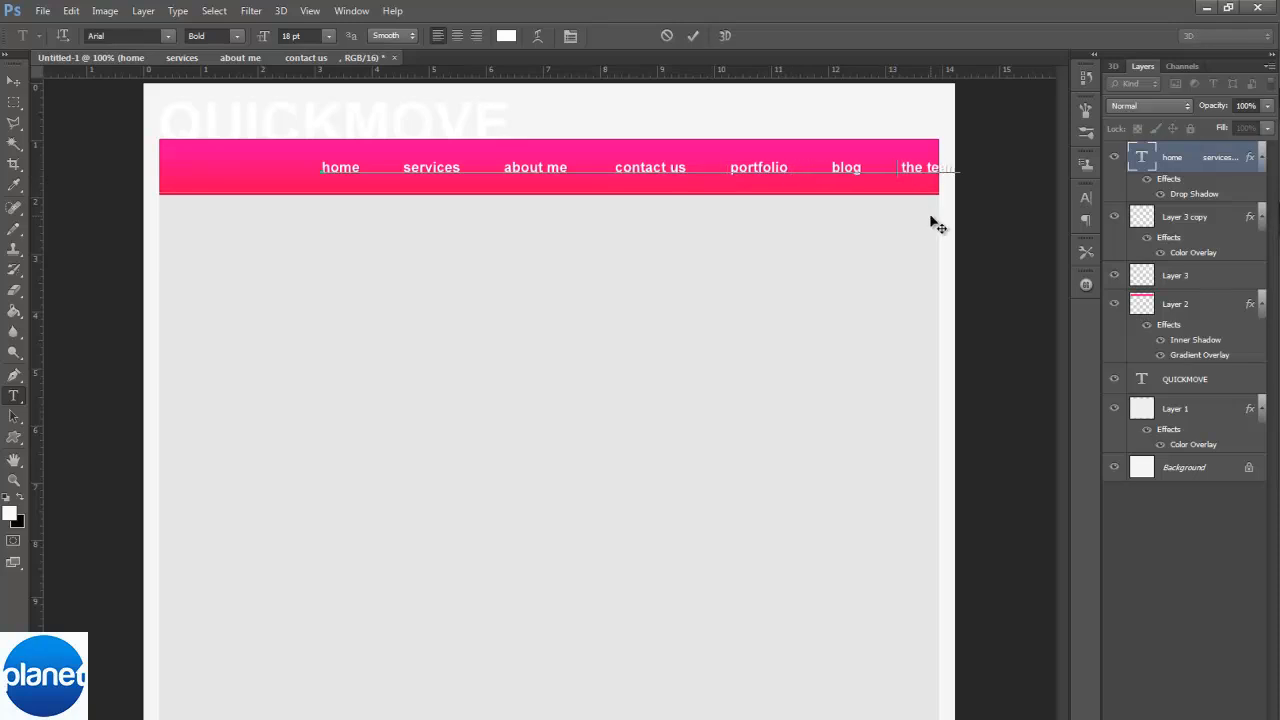
left_click(22, 84)
left_click_drag(491, 186, 365, 192)
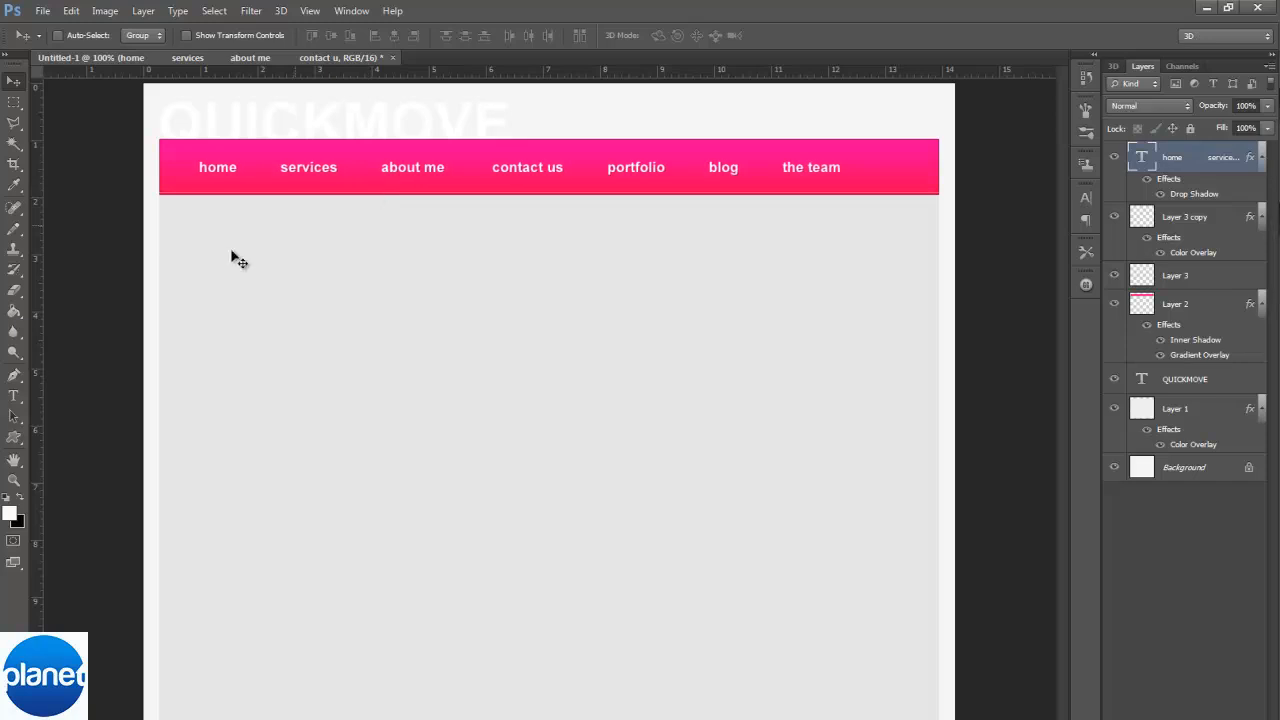
Step: Add one more space to each gap between the menu items from home to the team
left_click(15, 396)
left_click(254, 167)
left_click(378, 167)
left_click(479, 167)
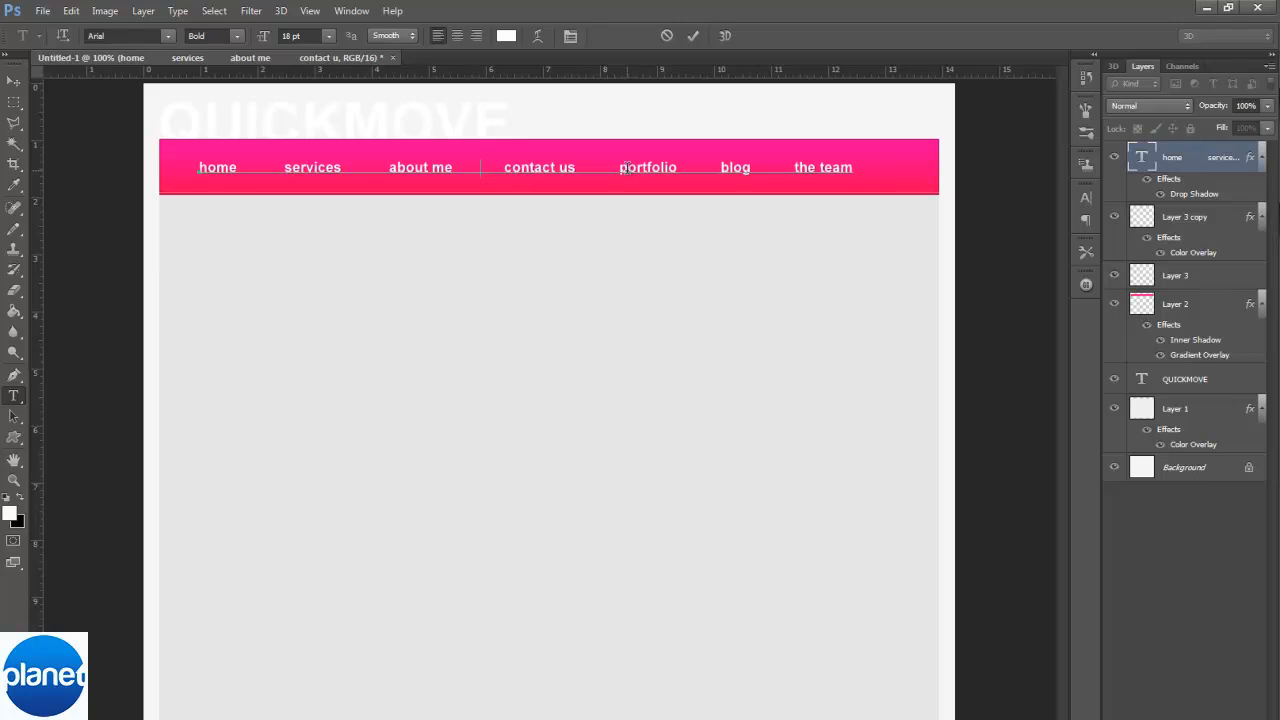
left_click(603, 167)
left_click(706, 167)
left_click(777, 167)
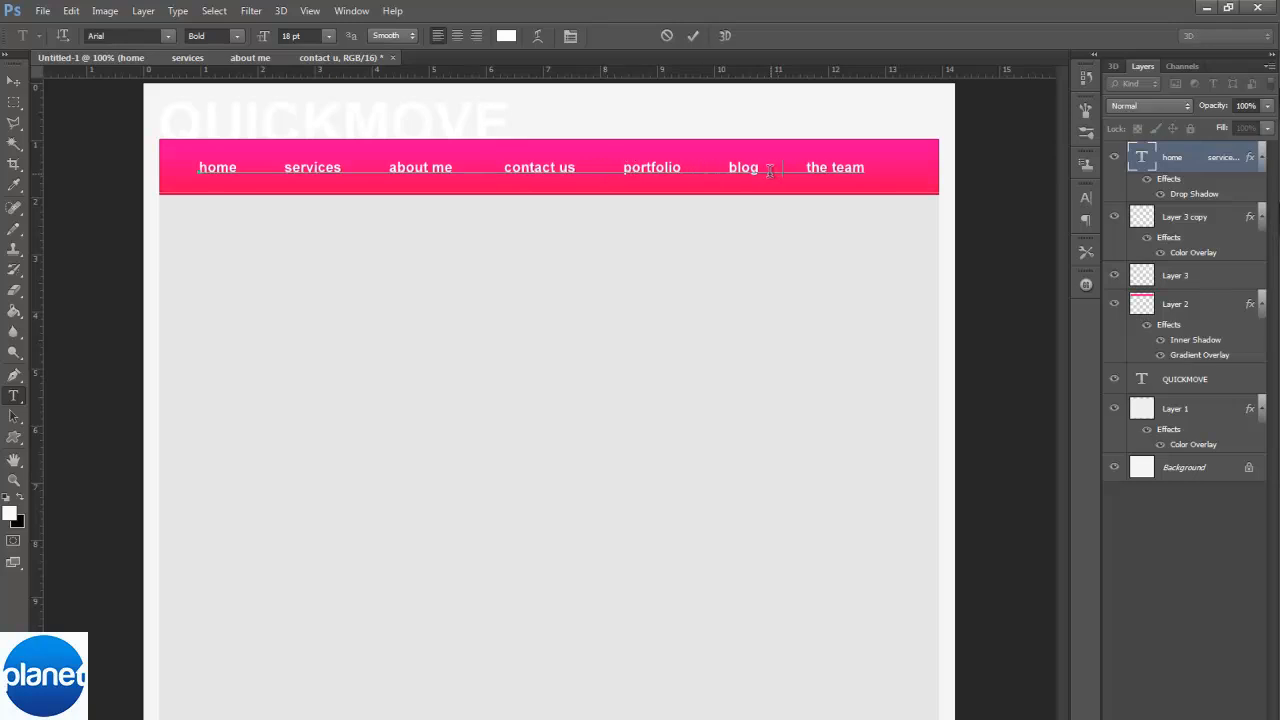
Step: Widen every menu gap by another space and nudge the menu text slightly right to centre it in the header bar
left_click(250, 167)
left_click(380, 167)
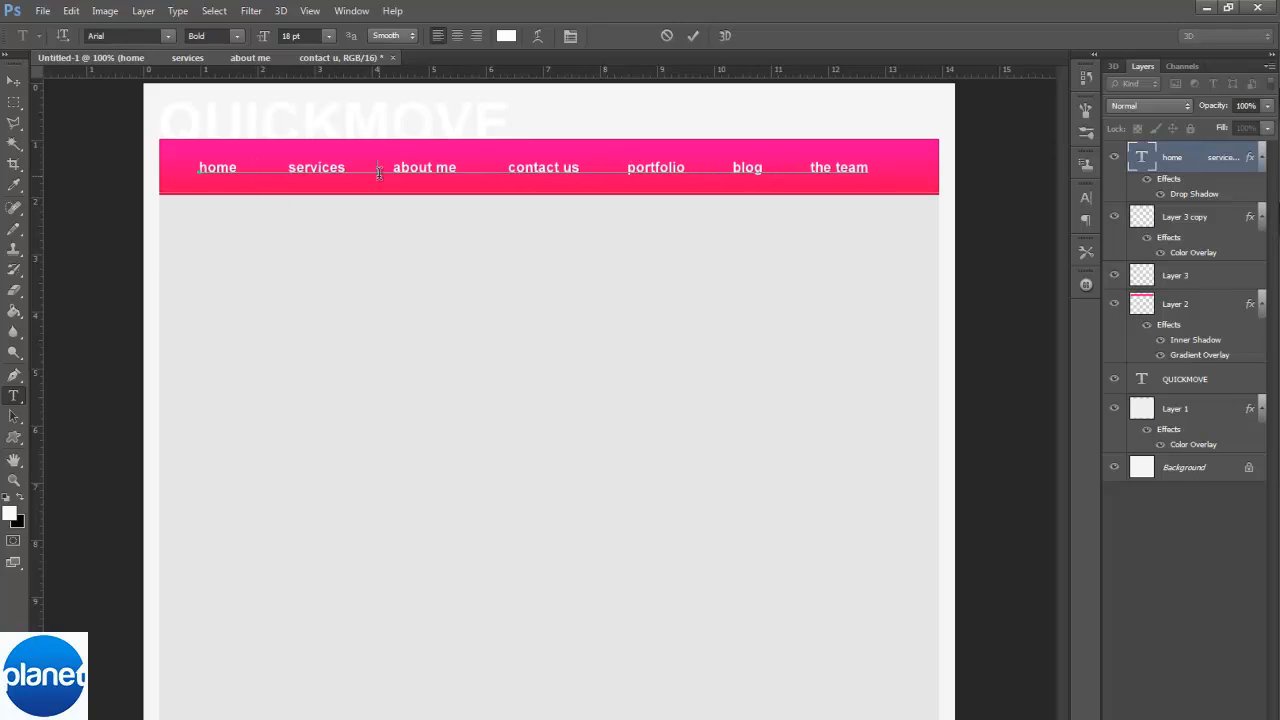
left_click(497, 167)
left_click(617, 167)
left_click(725, 167)
left_click(797, 167)
left_click(14, 80)
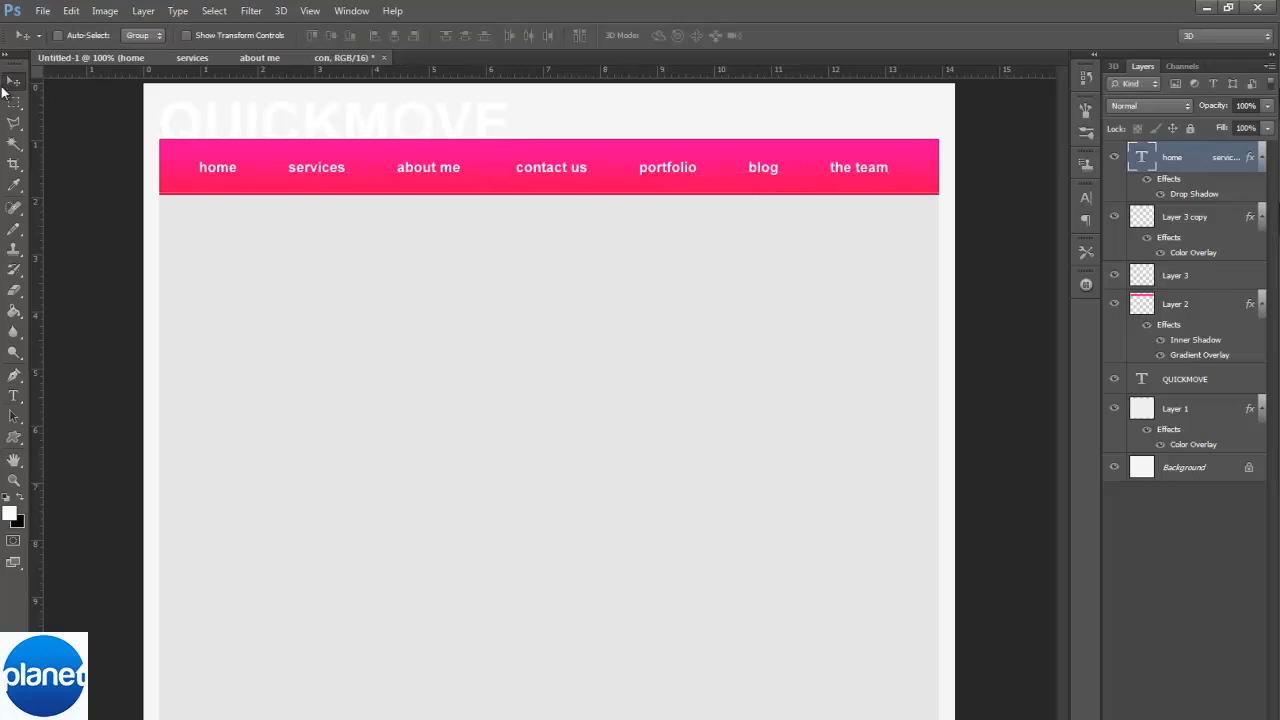
key("Right")
key("Right")
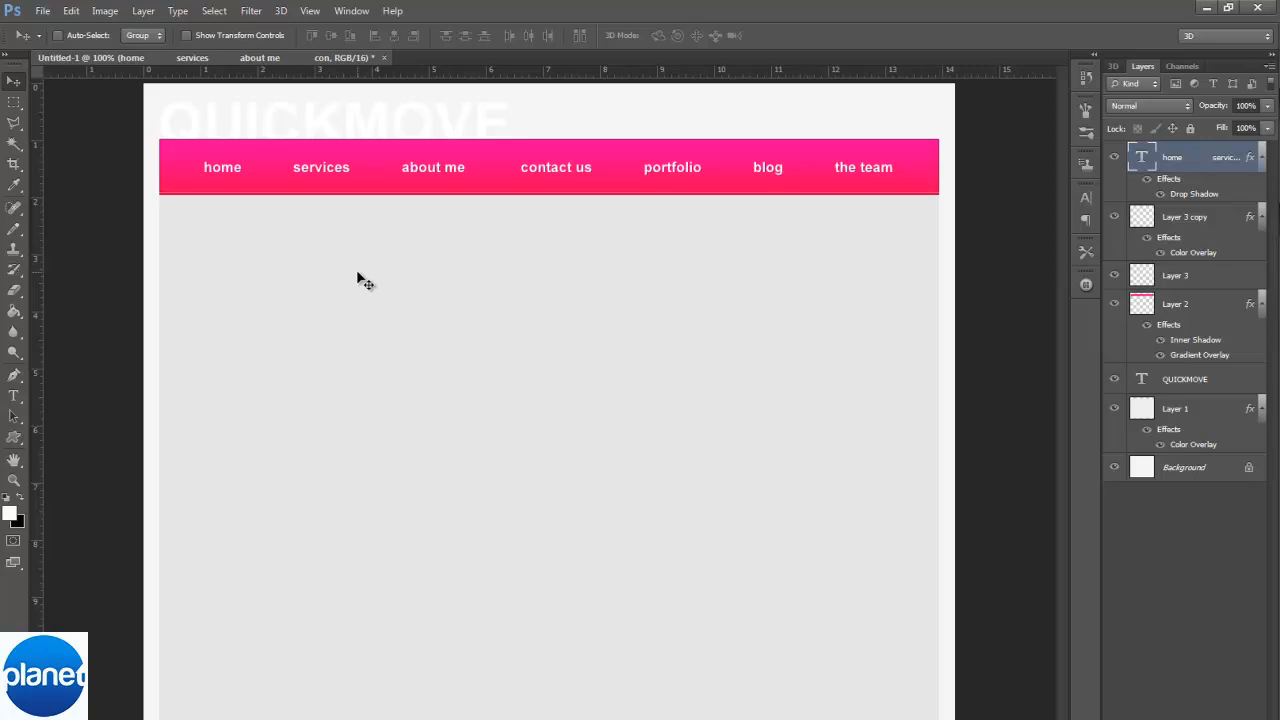